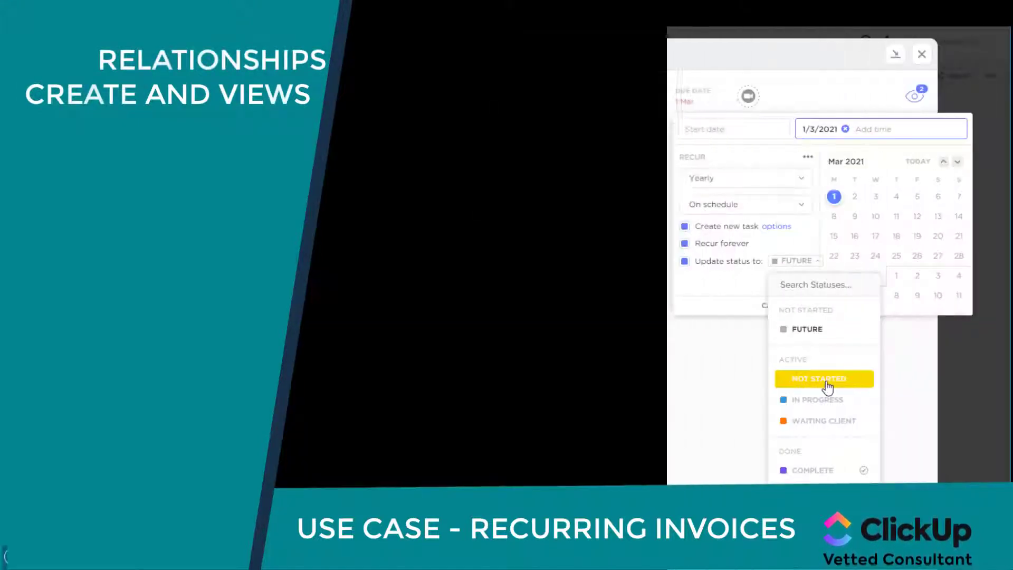
left_click(826, 379)
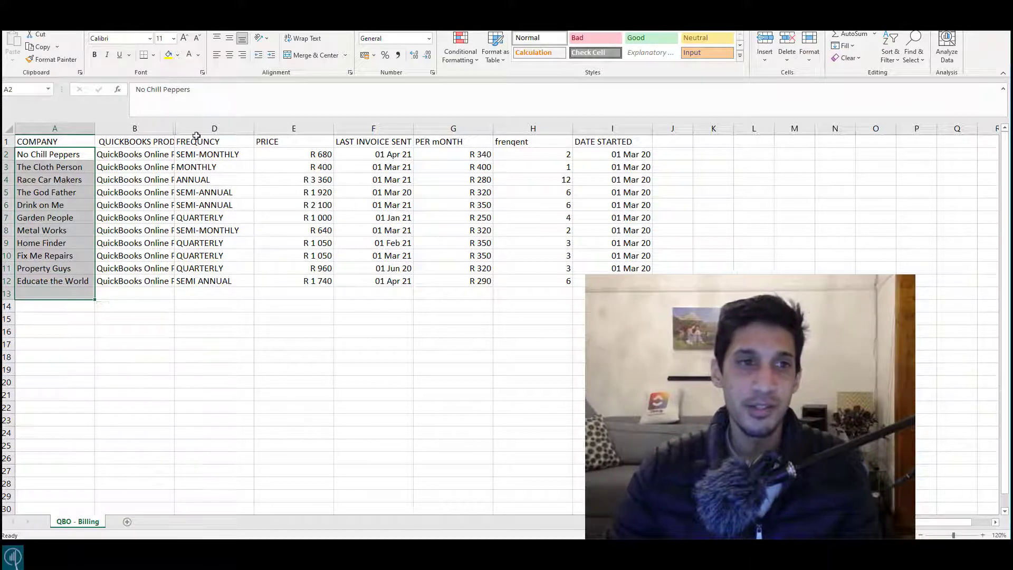
Reveal the hidden price column C and highlight the frequency values in D2:D12 with yellow fill.
left_click_drag(176, 129, 252, 282)
left_click(249, 141)
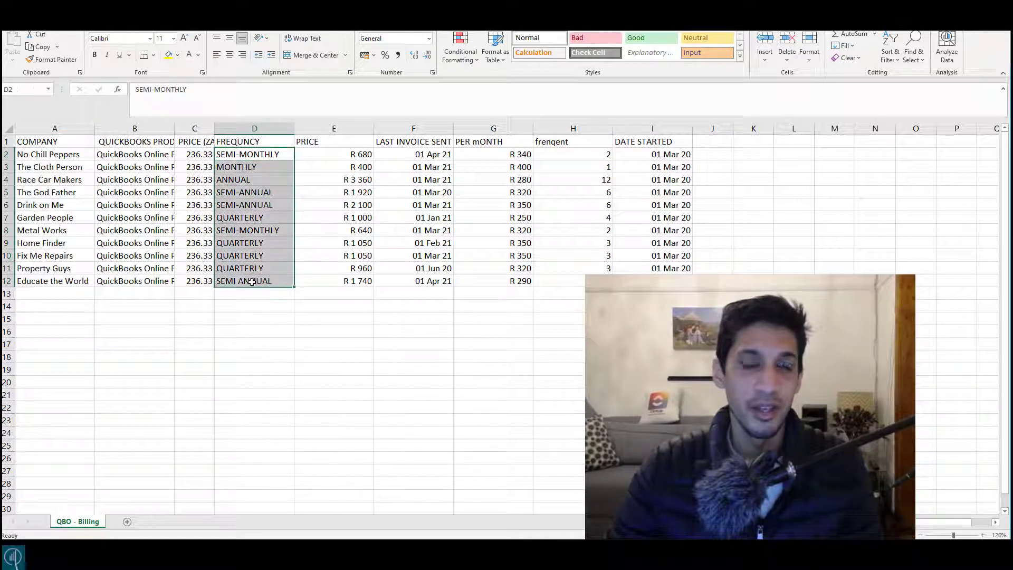
left_click(169, 54)
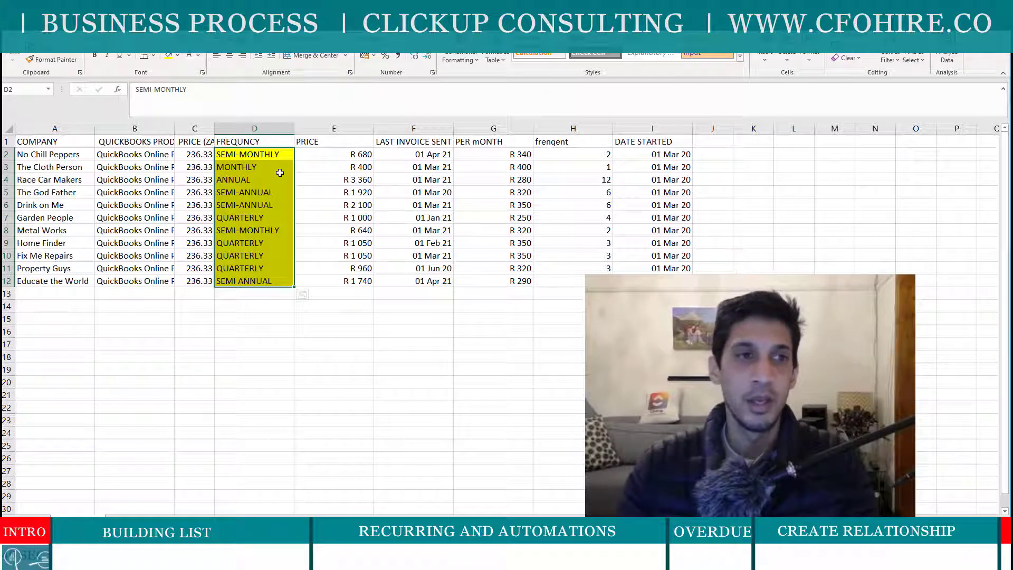
left_click(559, 306)
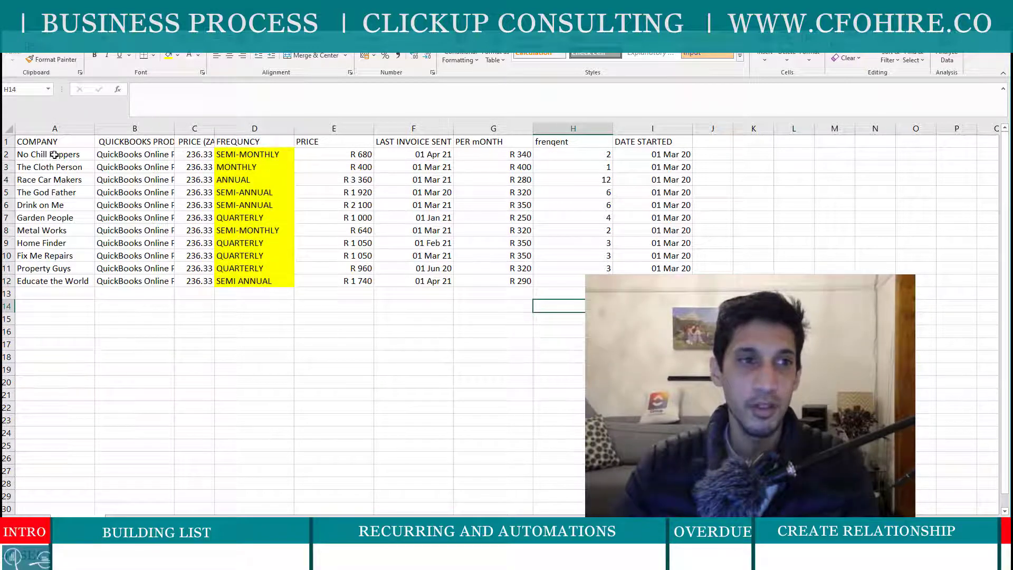
left_click_drag(53, 154, 53, 167)
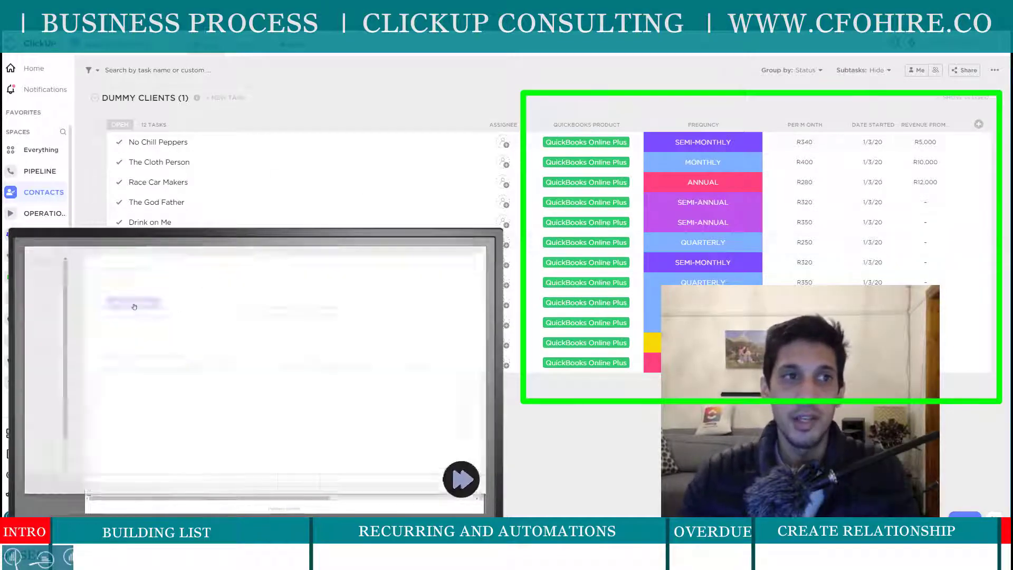
Switch to ClickUp and view the MONTHLY SUBSCRIPTION - QBO list with the sidebar collapsed.
left_click(75, 44)
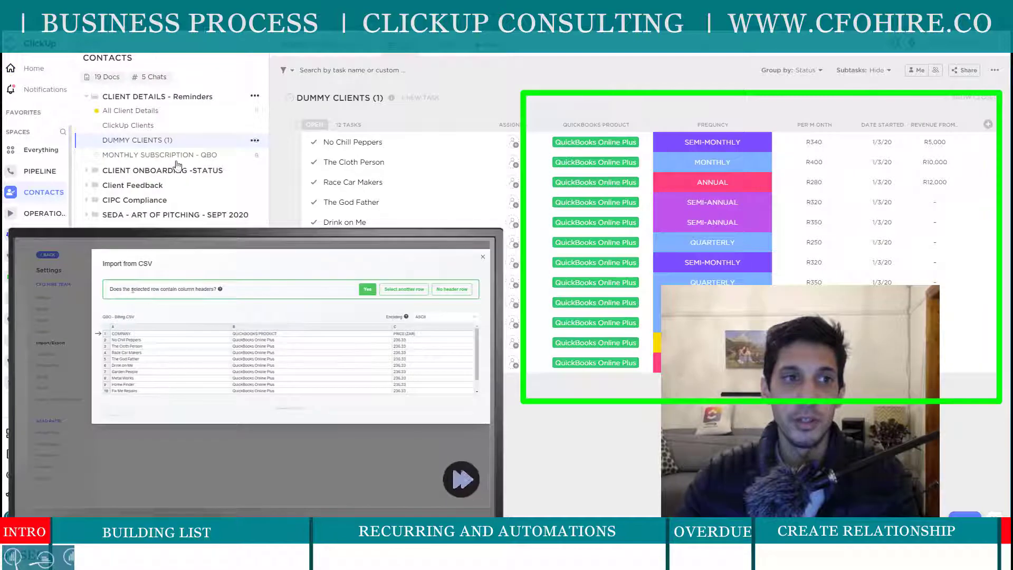
left_click(183, 157)
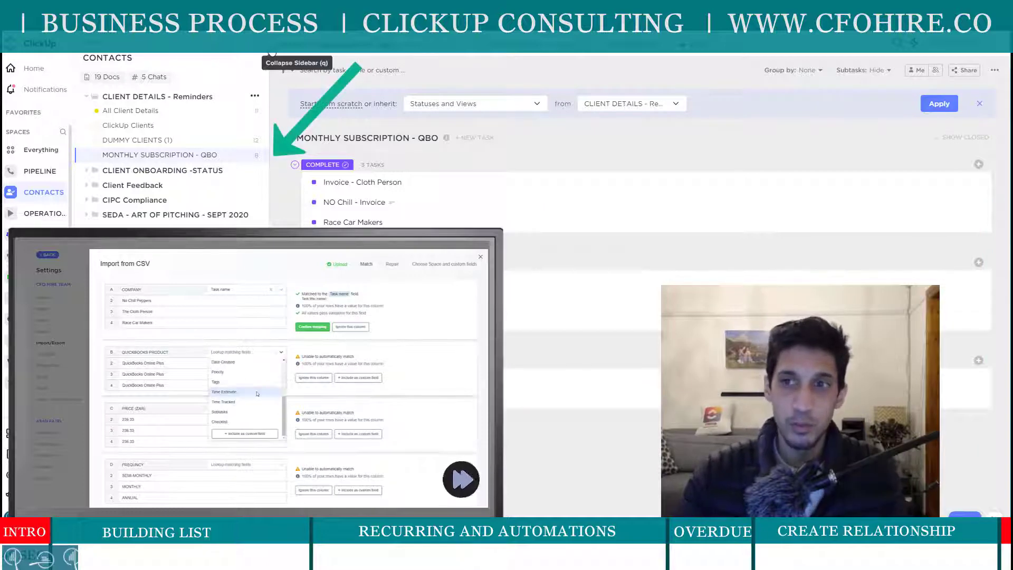
left_click(272, 51)
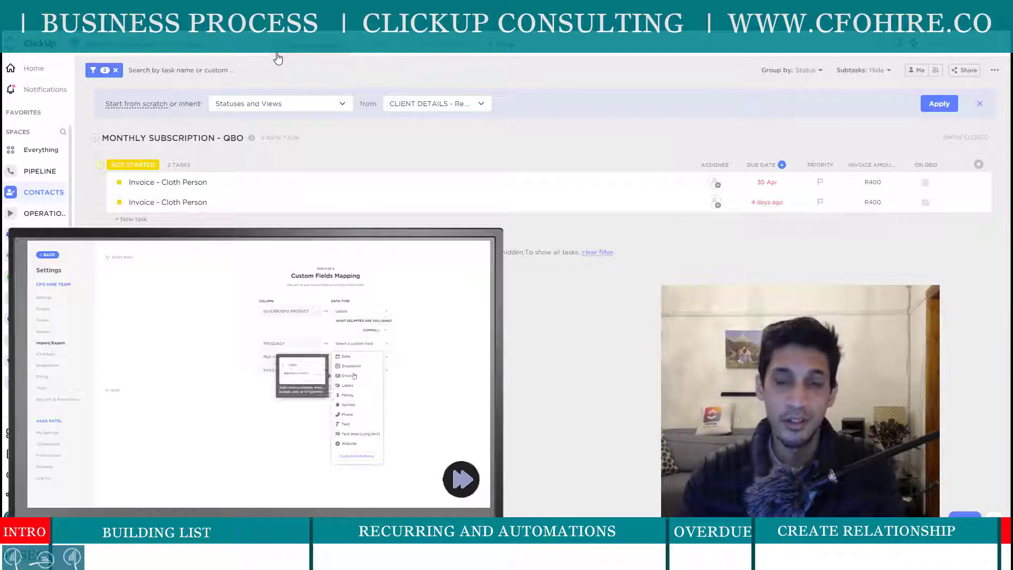
left_click(255, 46)
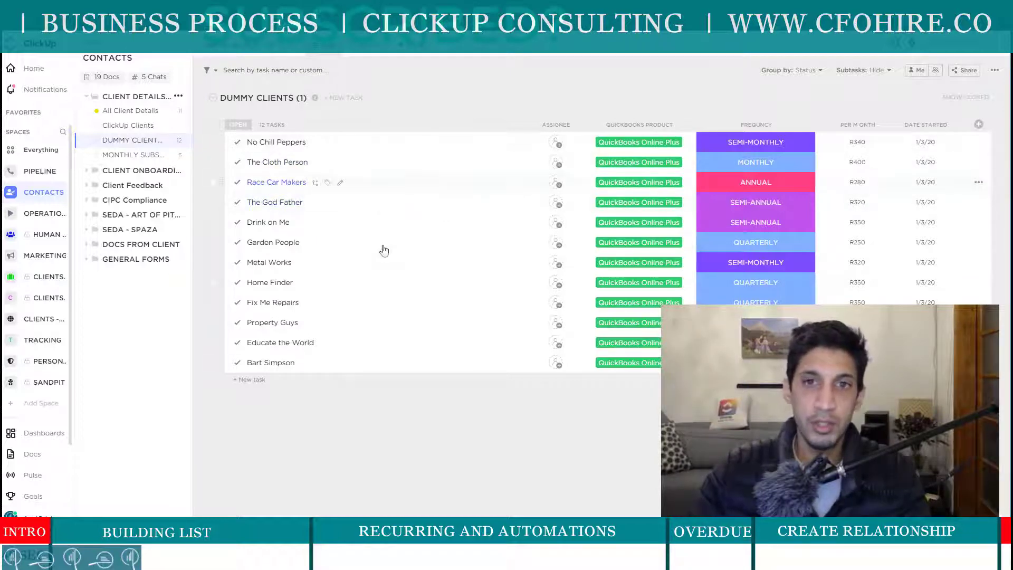
In the MONTHLY SUBSCRIPTION - QBO list, replace the linked client No Chill Peppers with The Cloth Person on the invoice due 30 Apr.
left_click(139, 155)
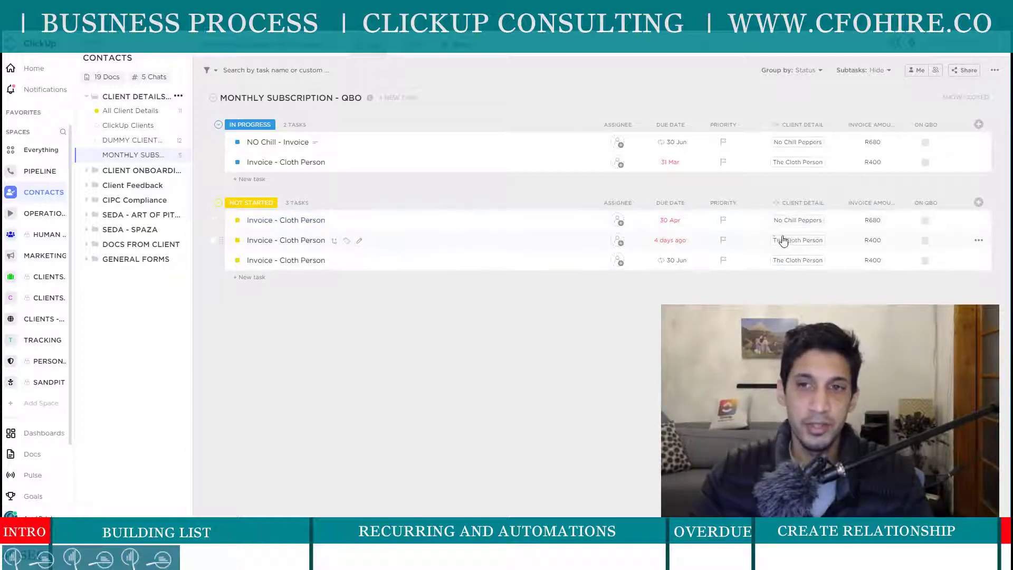
mouse_move(808, 225)
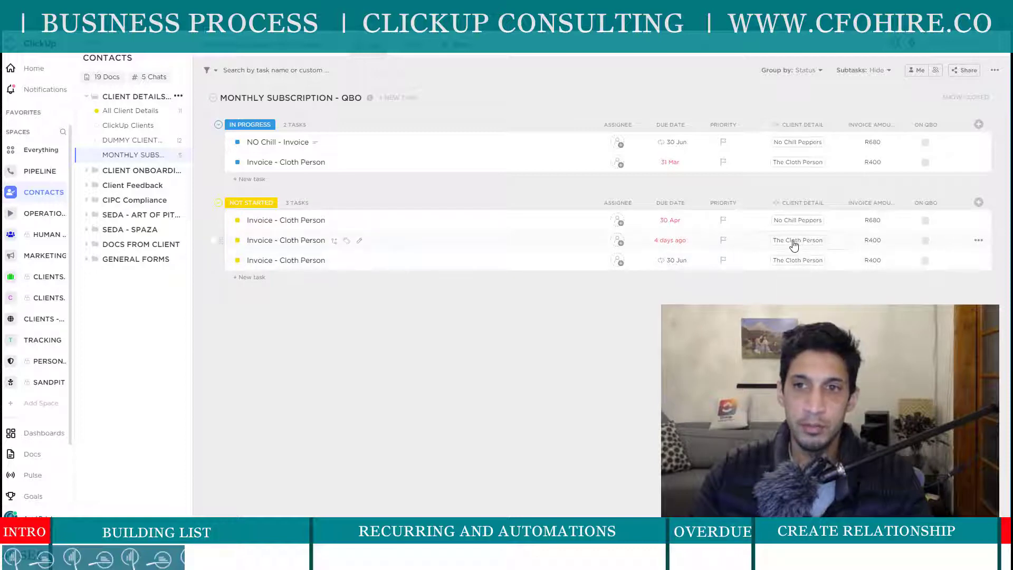
mouse_move(794, 246)
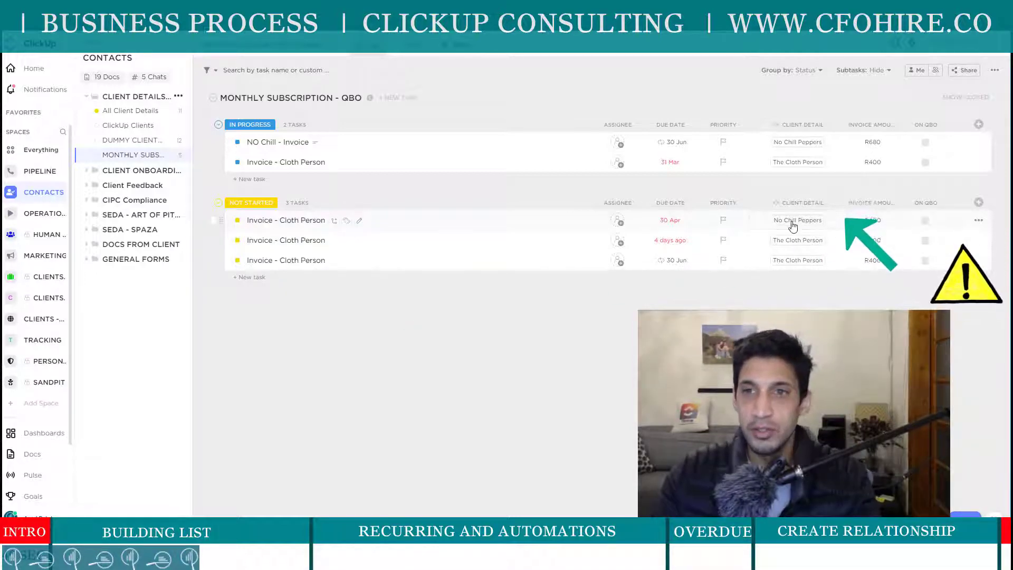
left_click(283, 228)
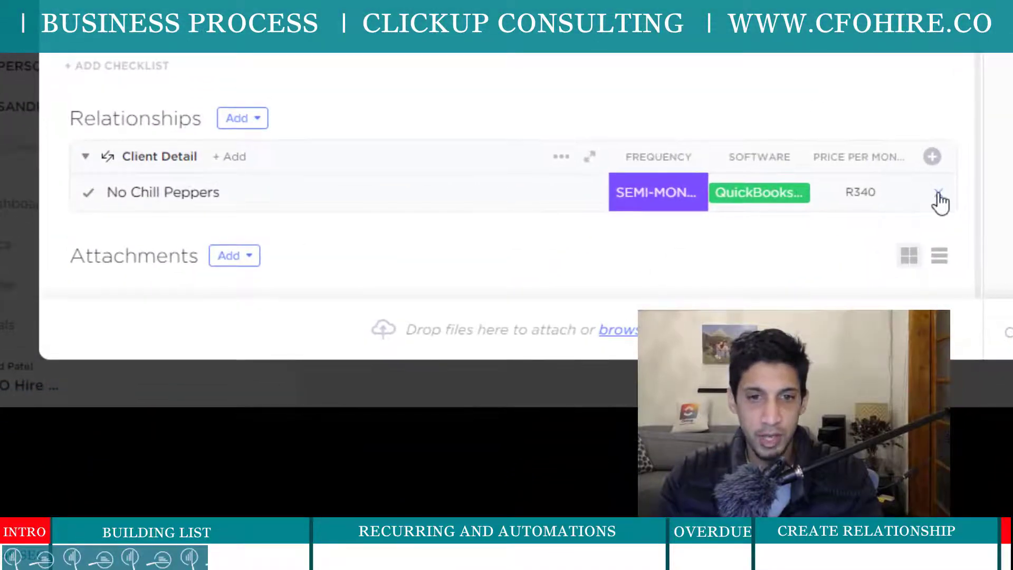
left_click(939, 196)
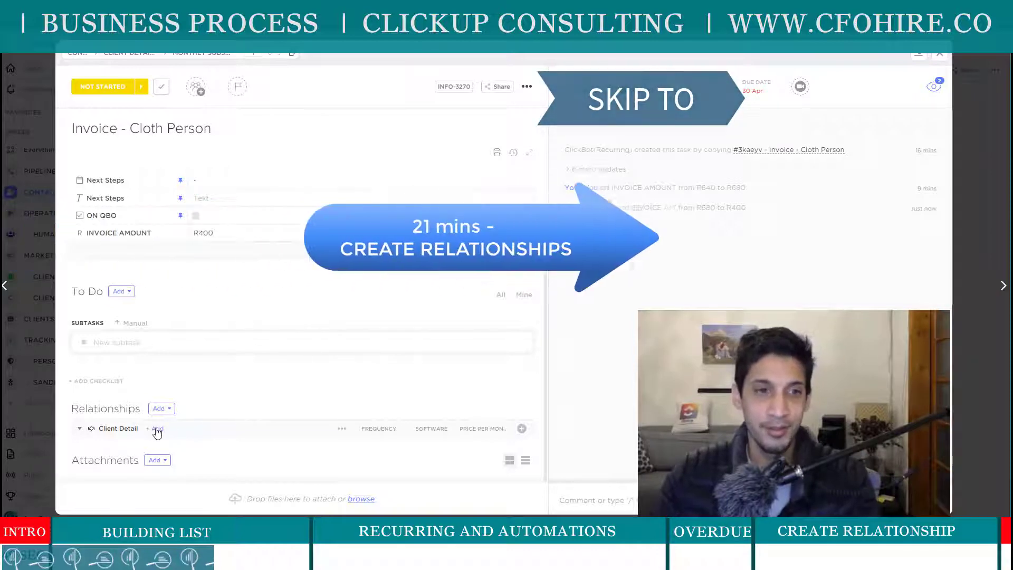
left_click(157, 430)
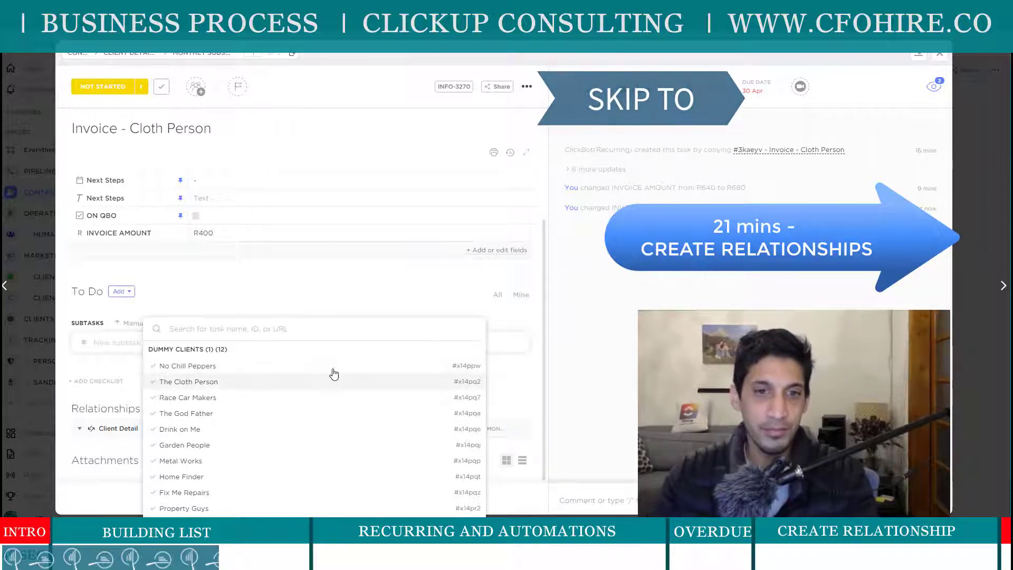
left_click(217, 383)
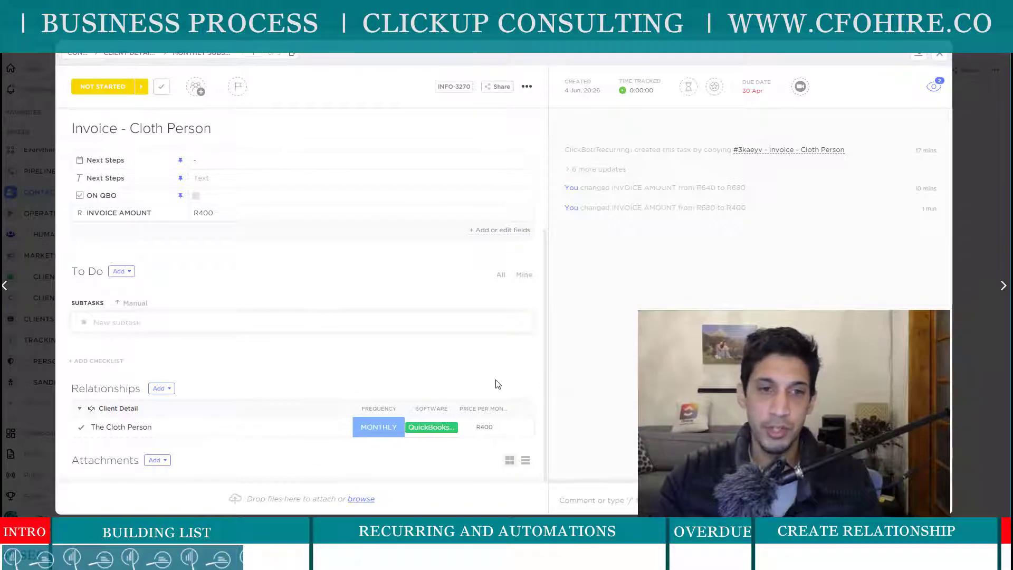
left_click(940, 57)
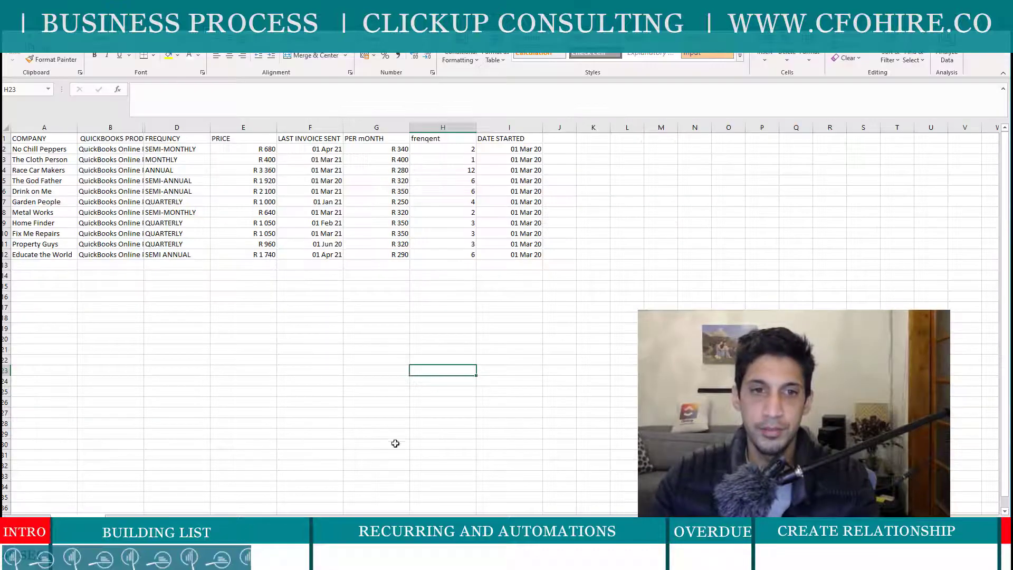
Check the billing frequency and price of Race Car Makers in the Excel billing sheet.
left_click(318, 277)
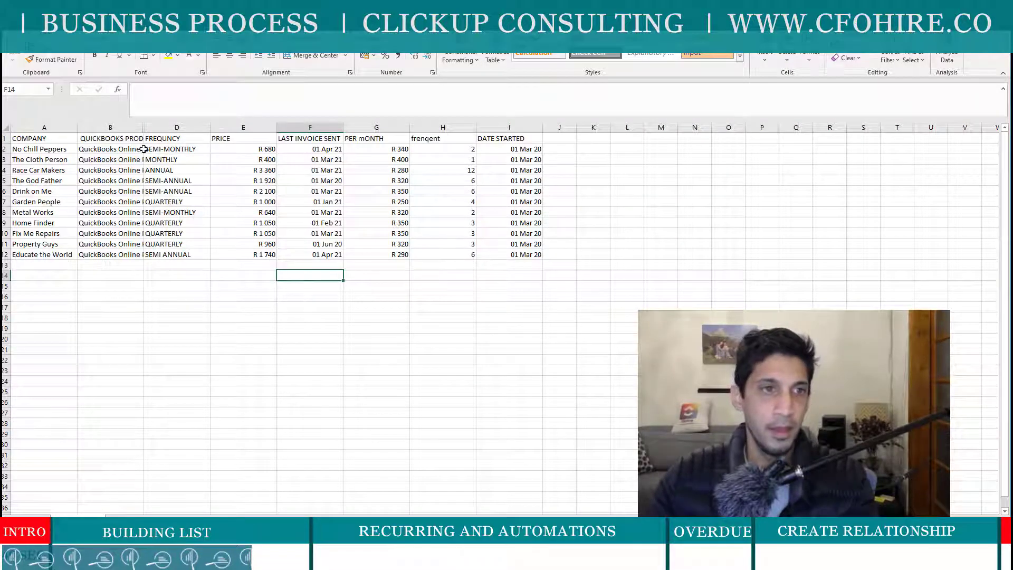
left_click_drag(72, 169, 201, 167)
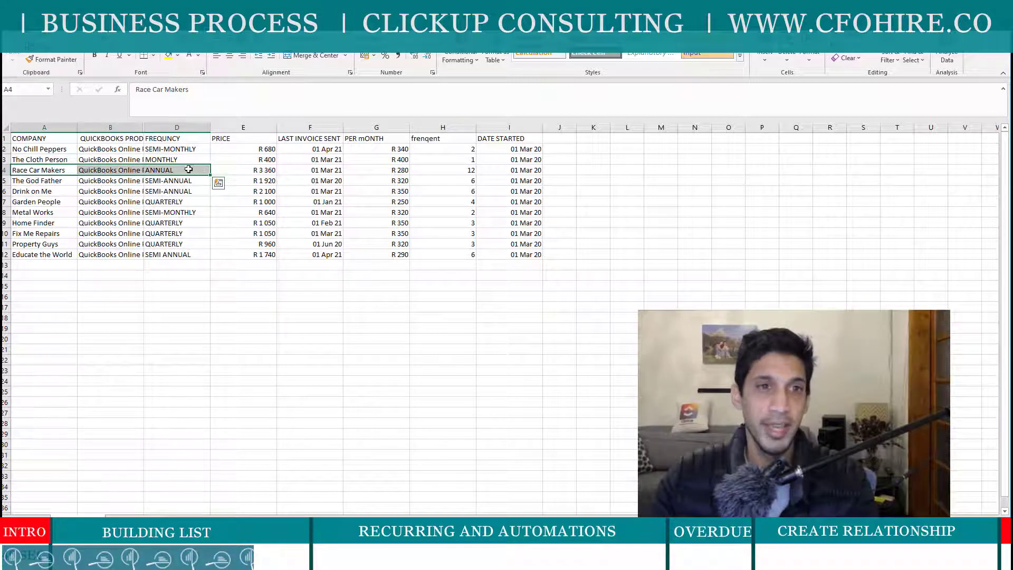
left_click(189, 168)
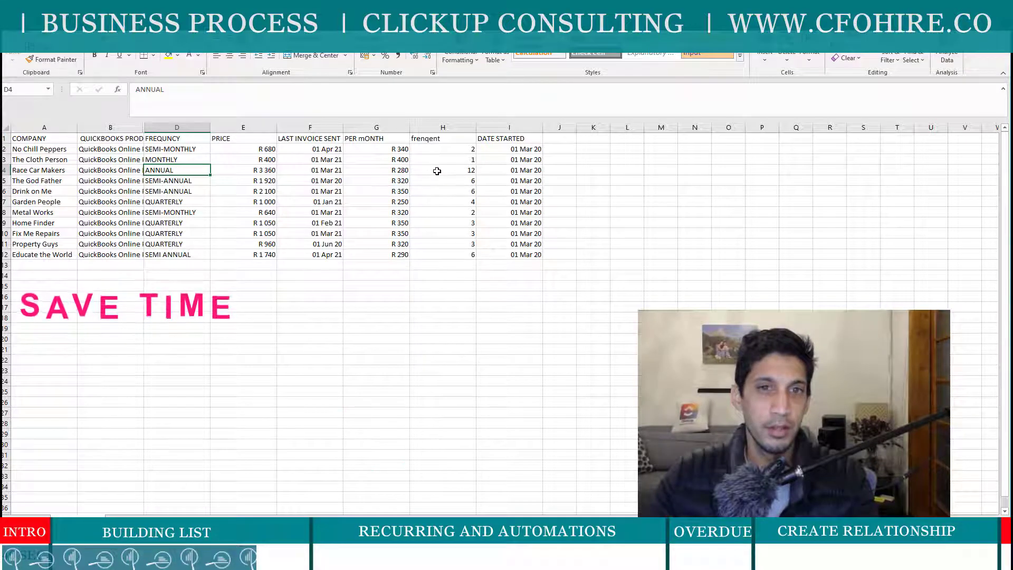
left_click(267, 176)
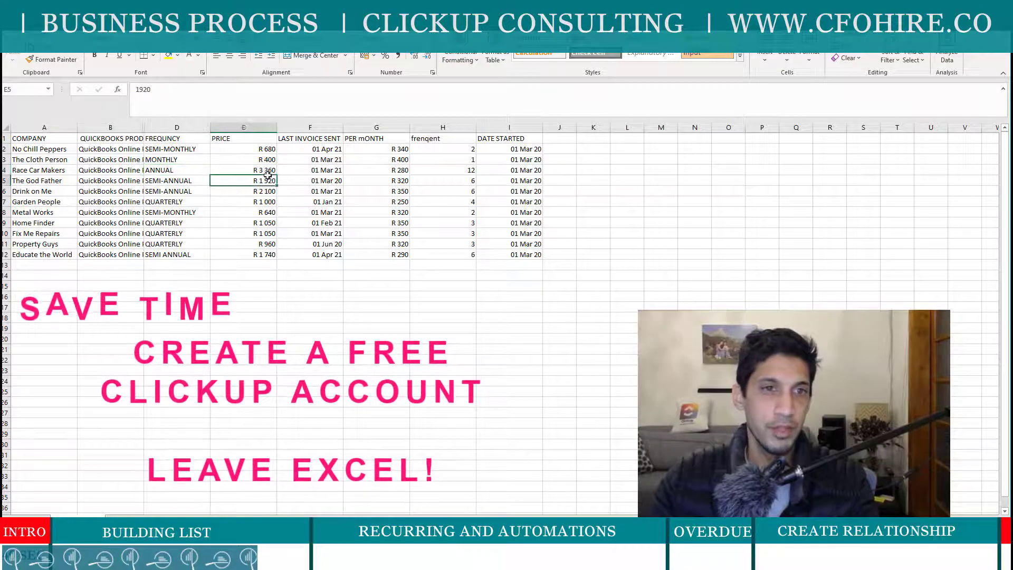
left_click(268, 171)
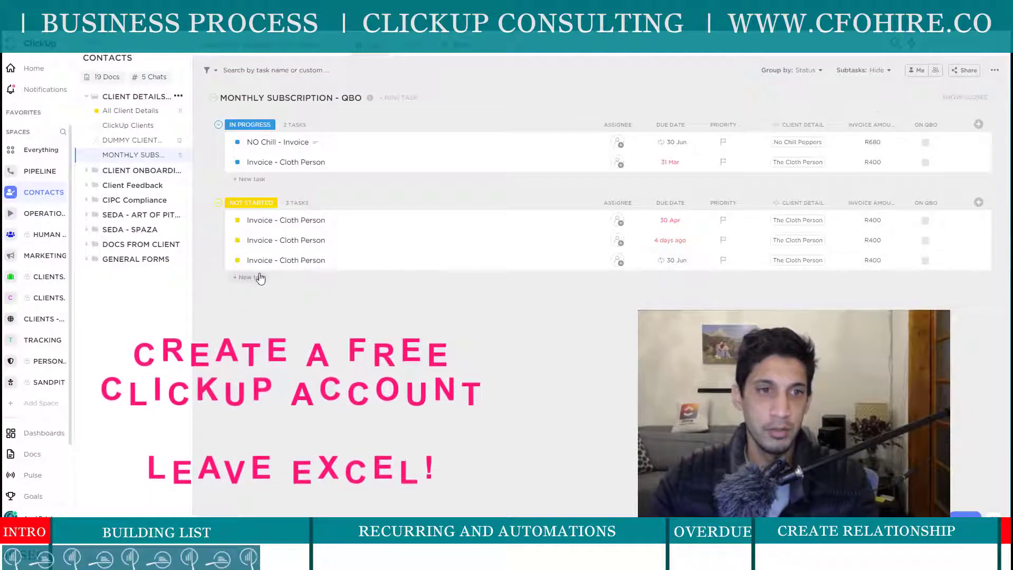
Add a task named Race Car Makers to the NOT STARTED group of the ClickUp subscription list.
left_click(260, 278)
type("R")
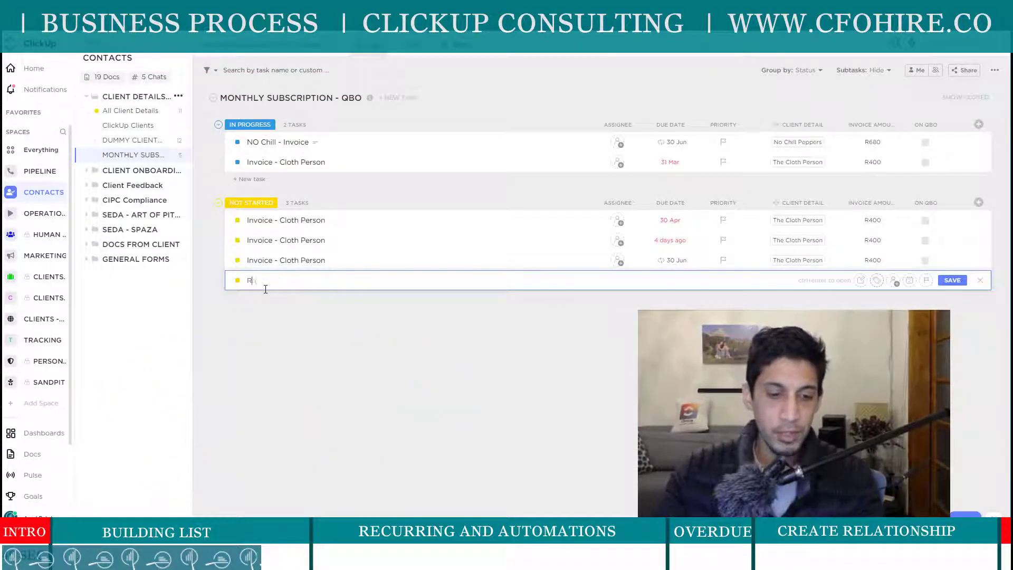
type("ad")
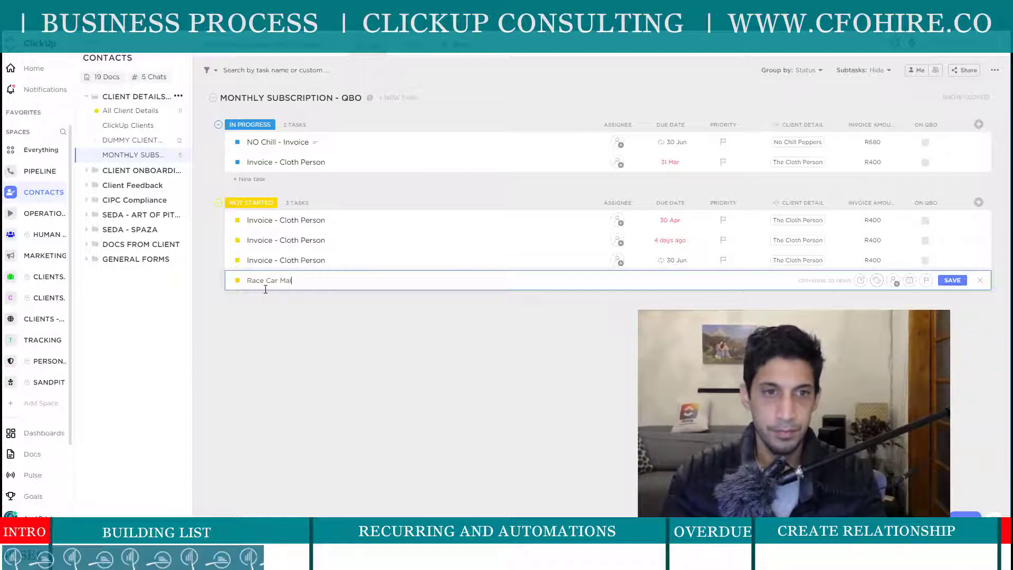
type("e Car Makers")
key("Return")
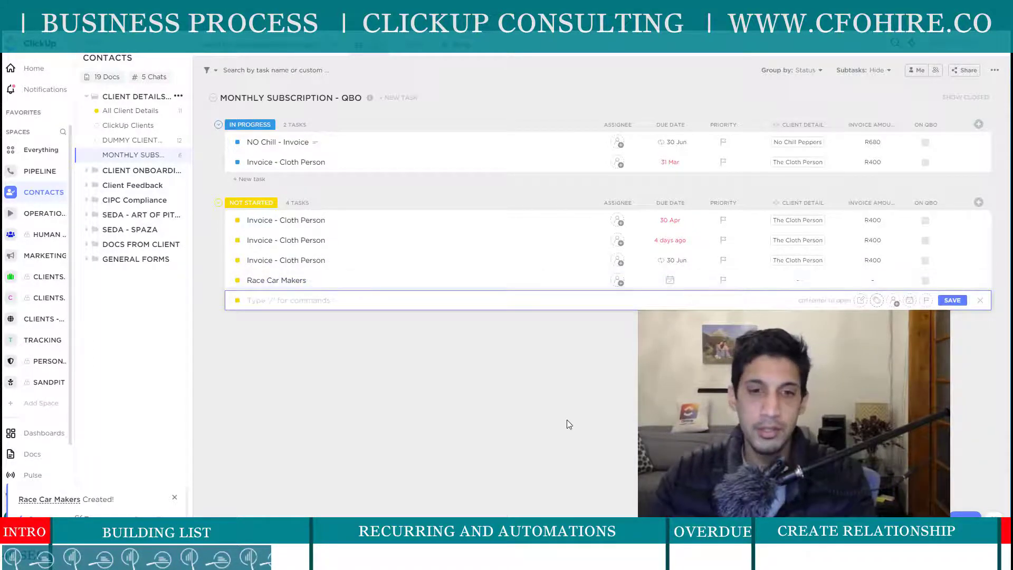
Return to Excel and review the Race Car Makers row across to its start date.
key("alt+Tab")
left_click(57, 203)
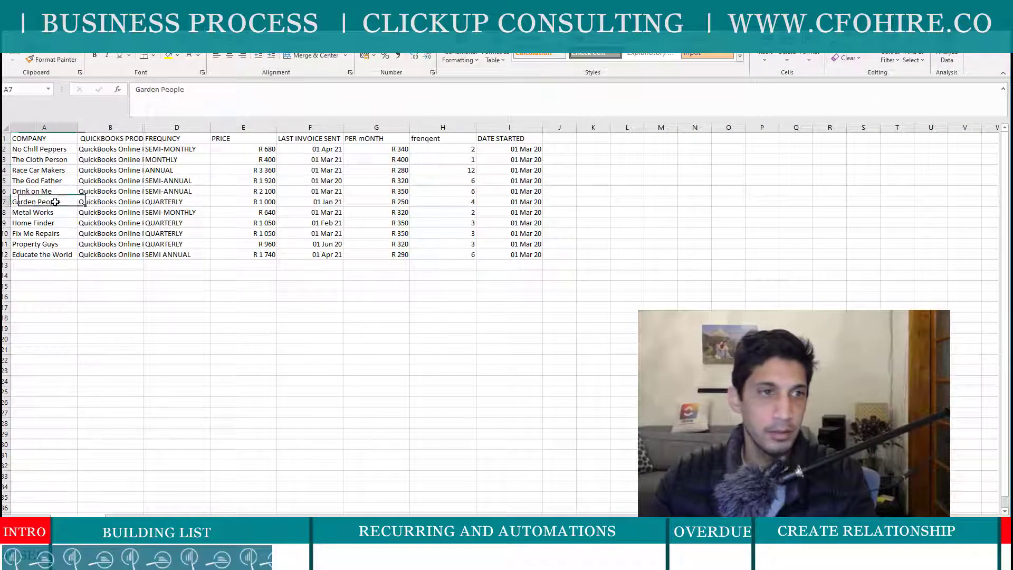
left_click(35, 189)
left_click_drag(39, 171, 542, 174)
left_click(540, 174)
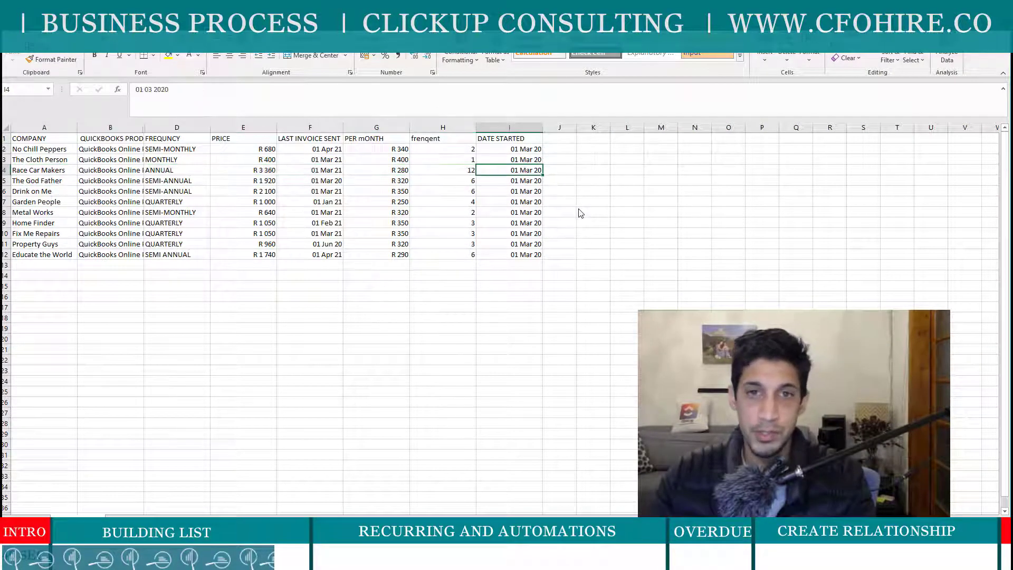
Back in ClickUp, set the due date of the Race Car Makers task to 1 March 2021.
key("alt+Tab")
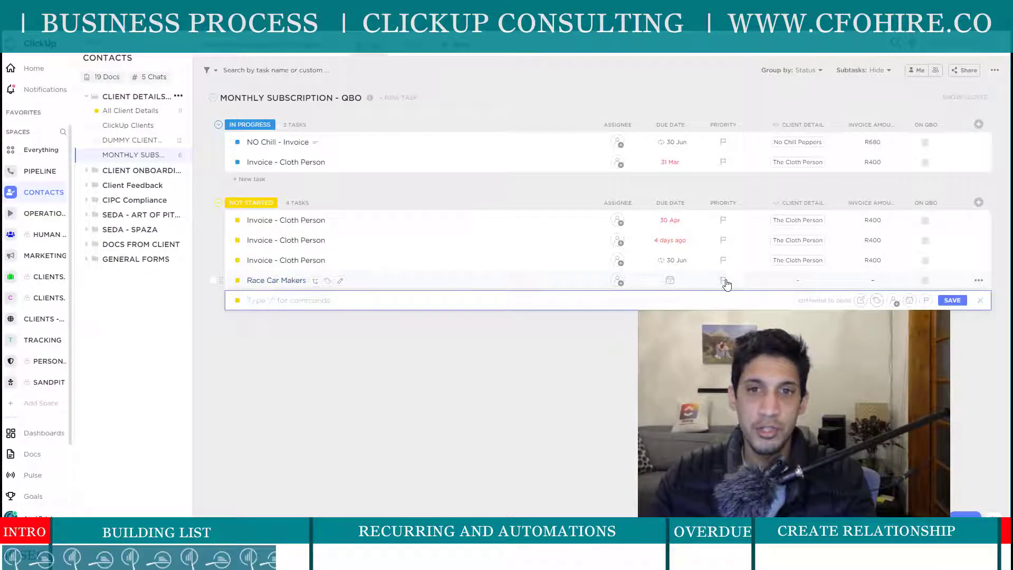
left_click(670, 285)
left_click(670, 283)
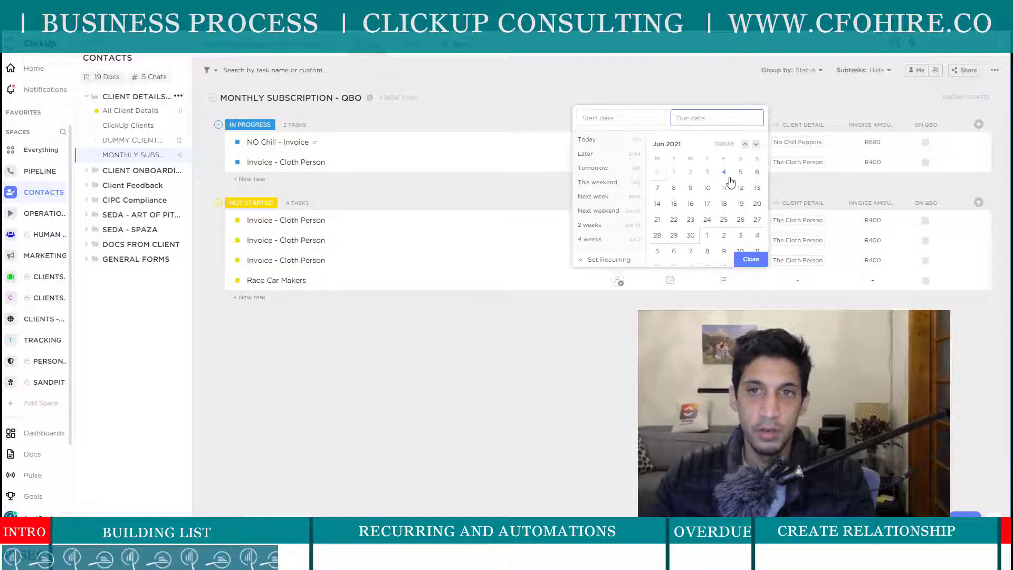
left_click(745, 145)
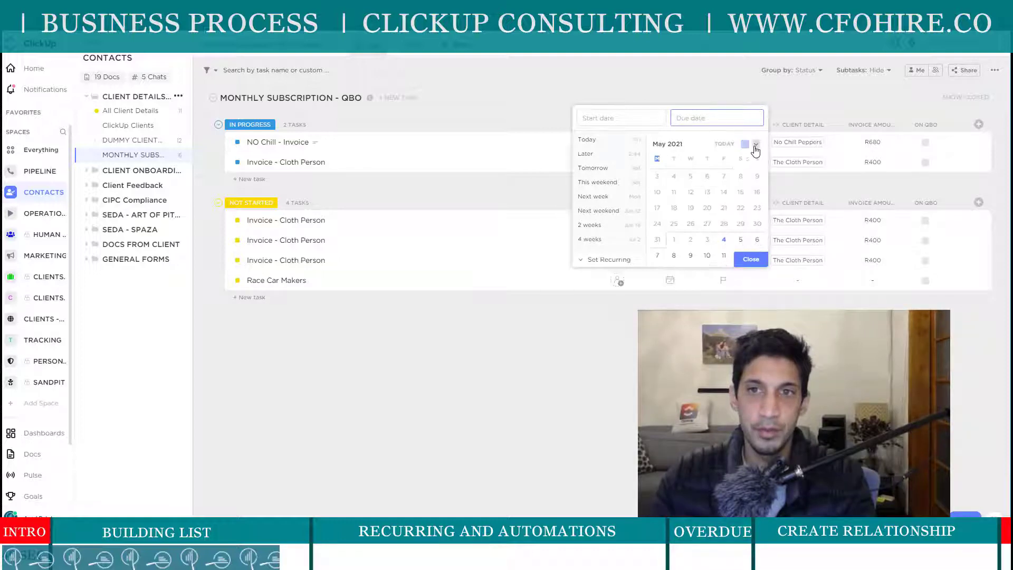
left_click(745, 145)
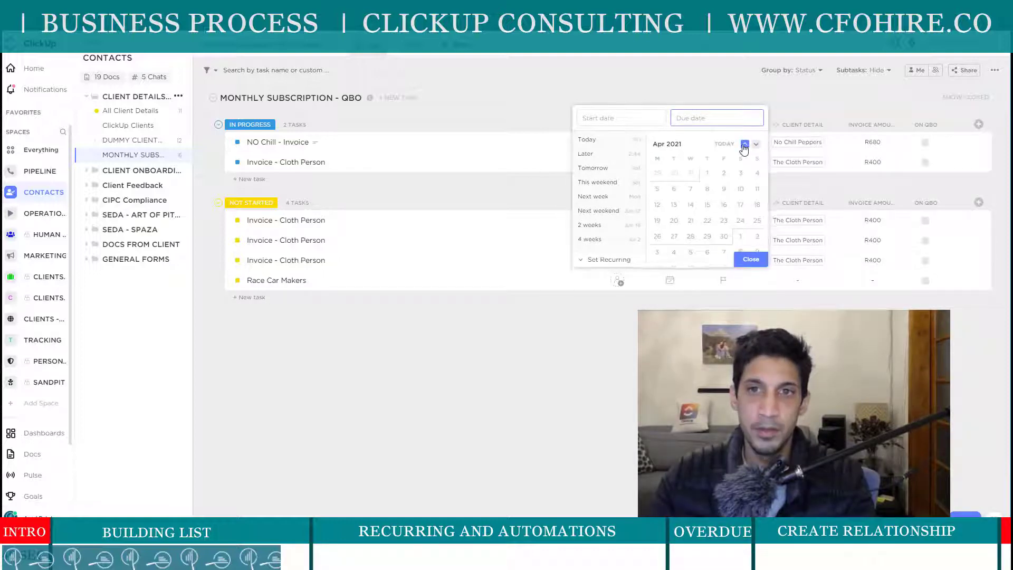
left_click(744, 145)
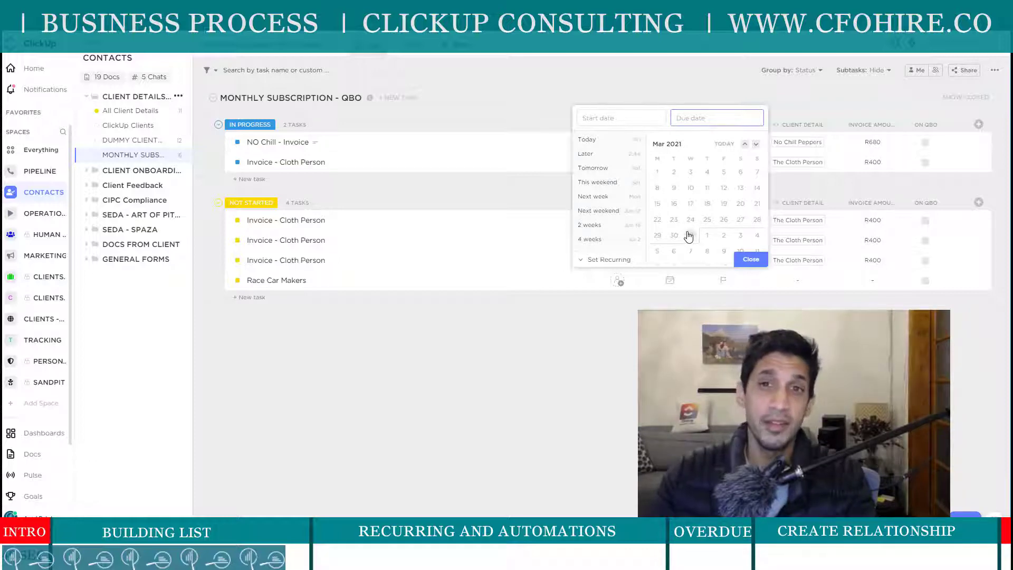
left_click(658, 173)
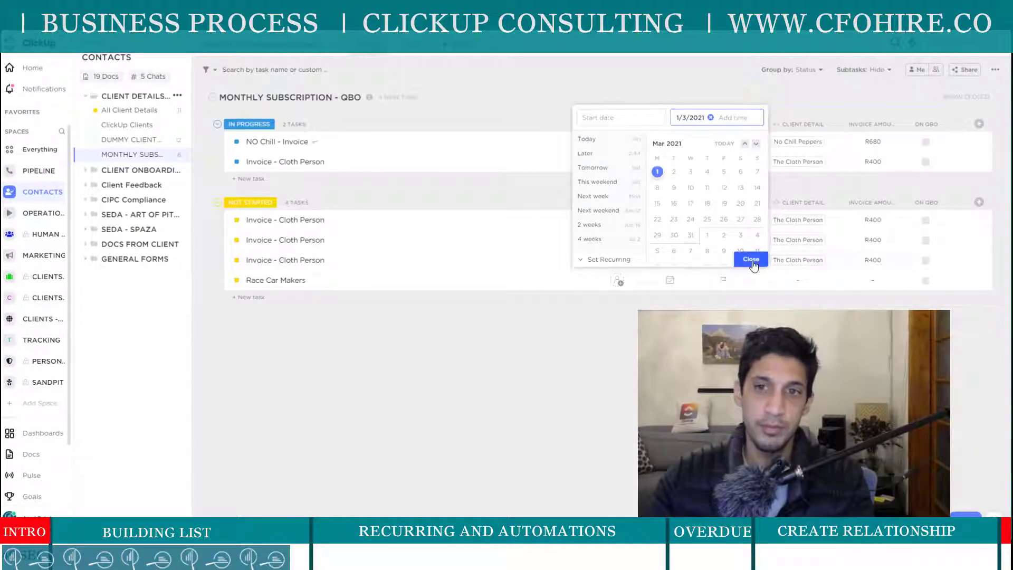
left_click(751, 259)
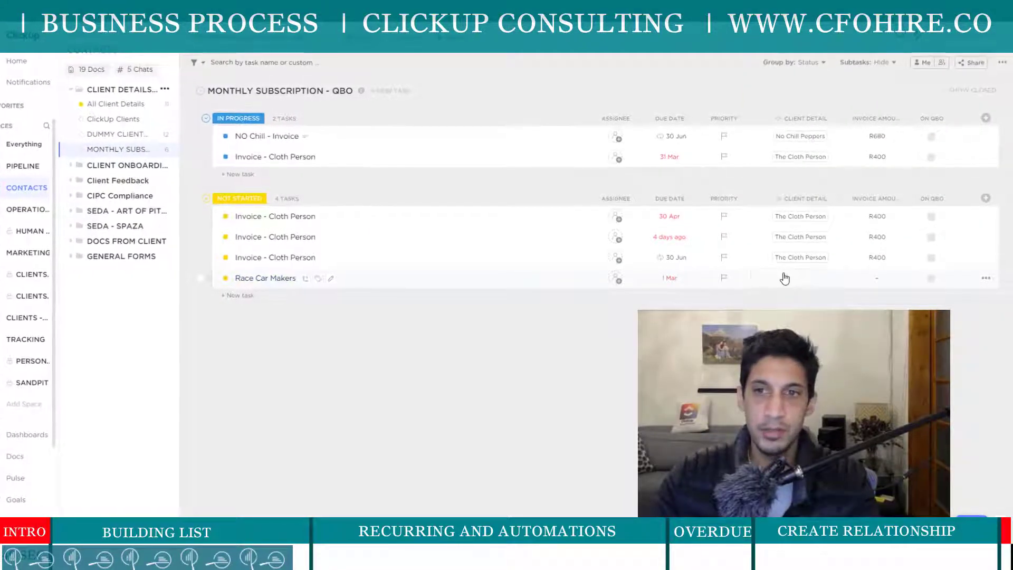
Link the Race Car Makers task to the Race Car Makers client detail and set its invoice amount to R3,360.
left_click(799, 278)
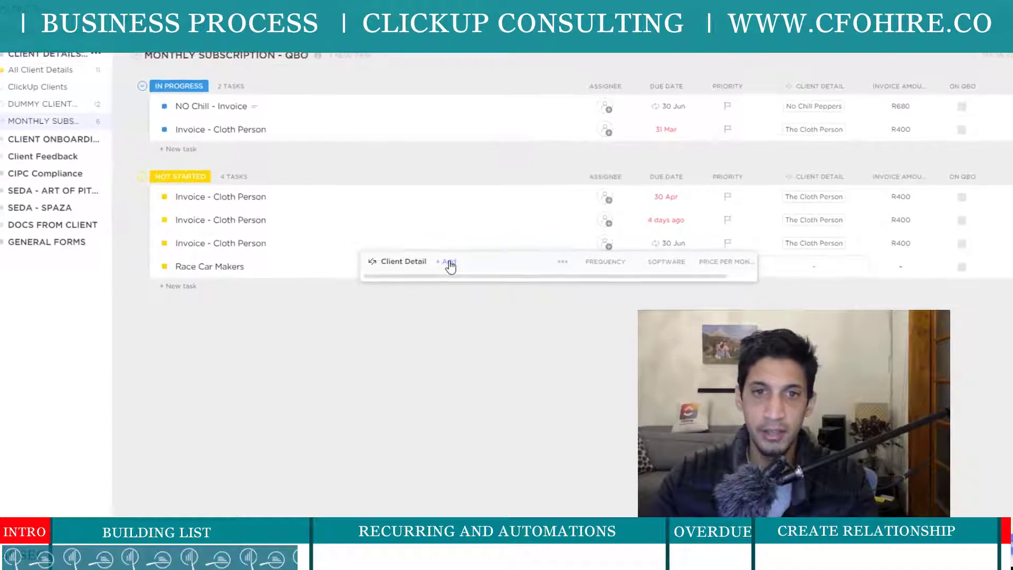
left_click(448, 267)
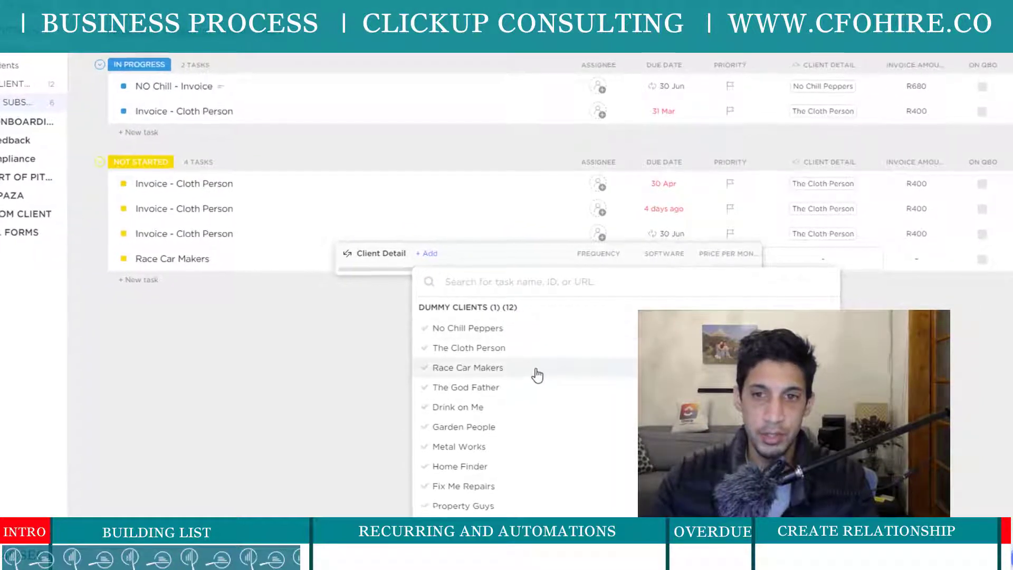
left_click(533, 368)
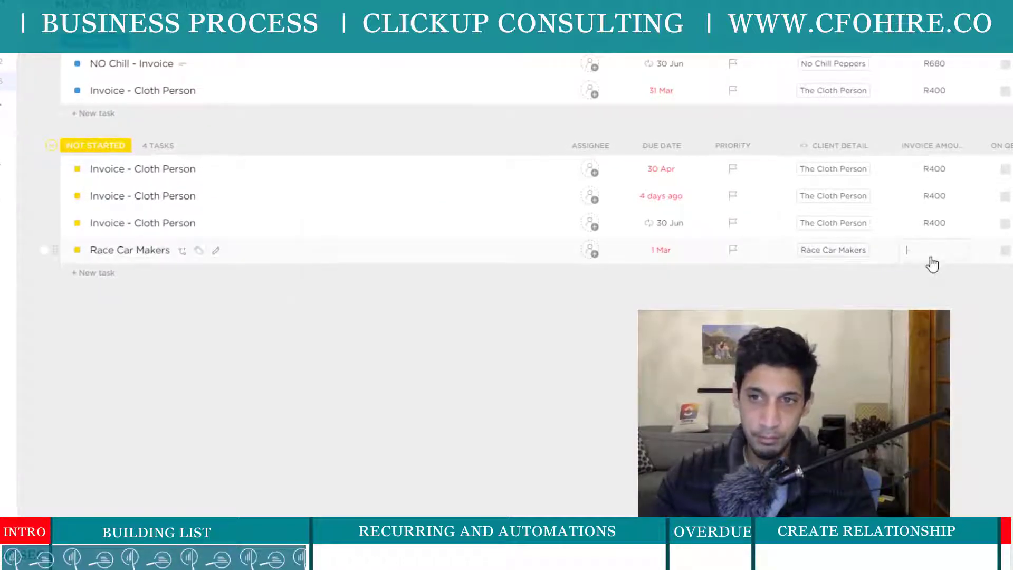
left_click(946, 241)
type("3360")
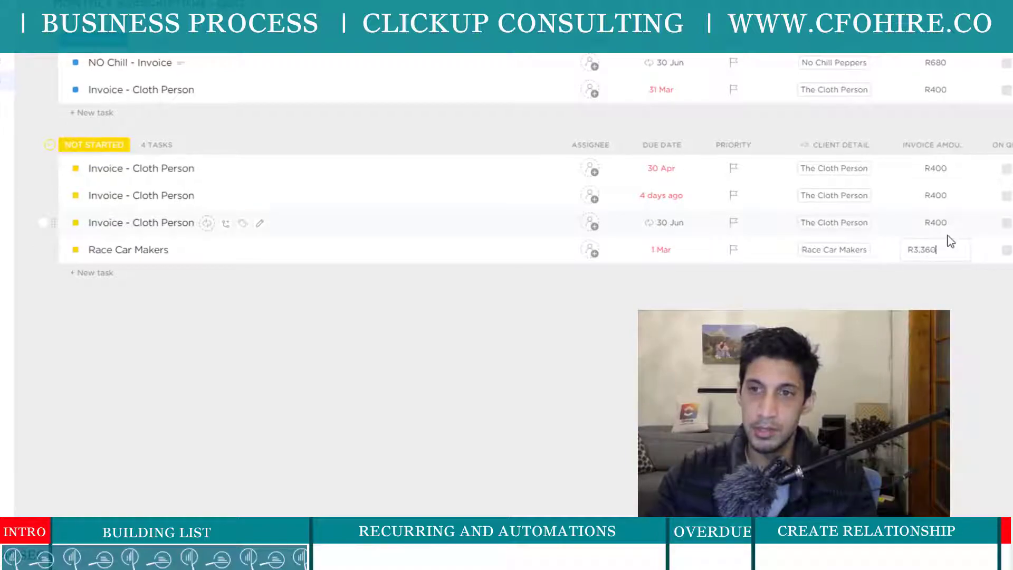
left_click(995, 378)
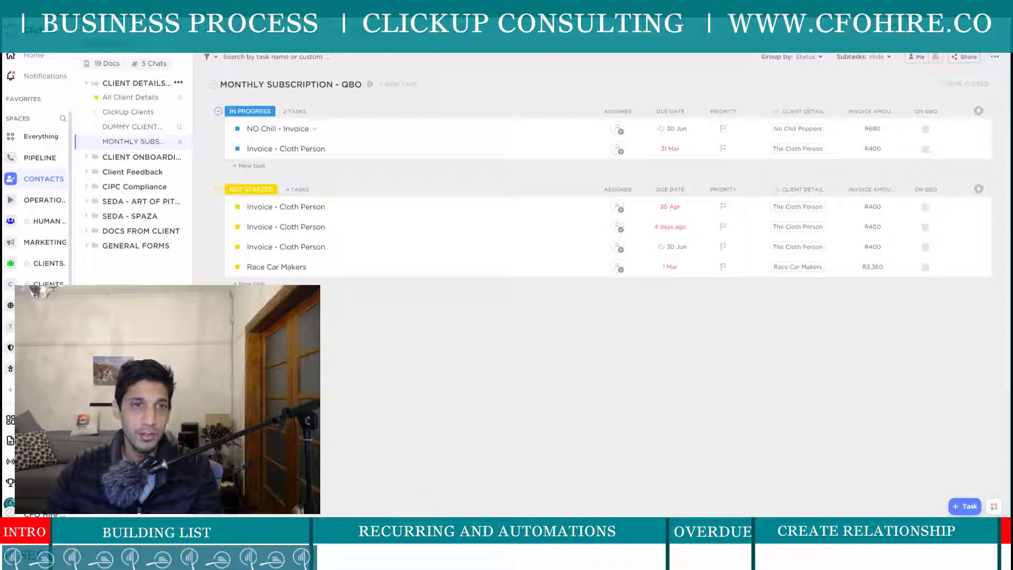
Switch to the Excel billing sheet and check the last invoice date in the Race Car Makers row.
left_click(364, 480)
left_click(454, 230)
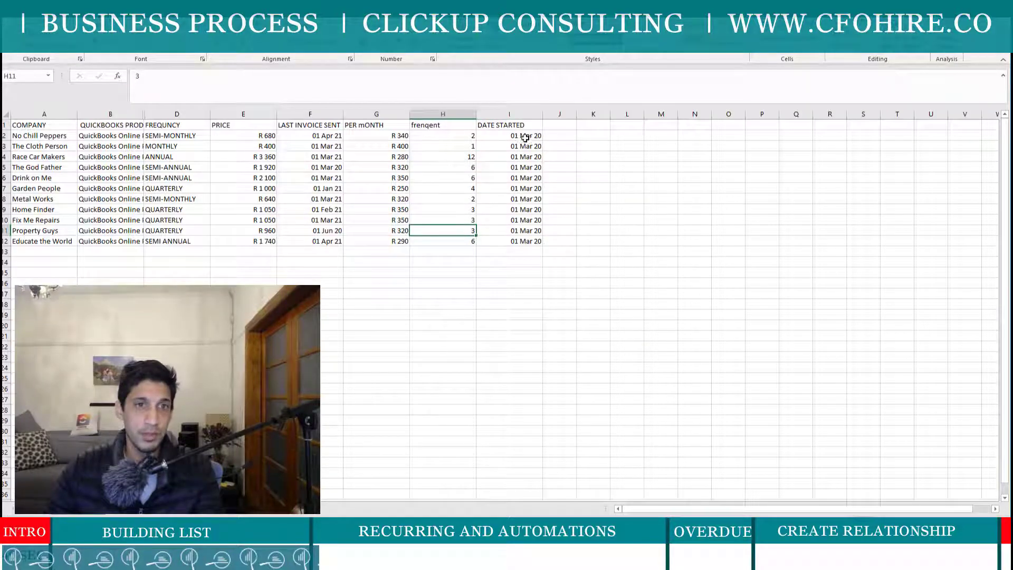
left_click(331, 158)
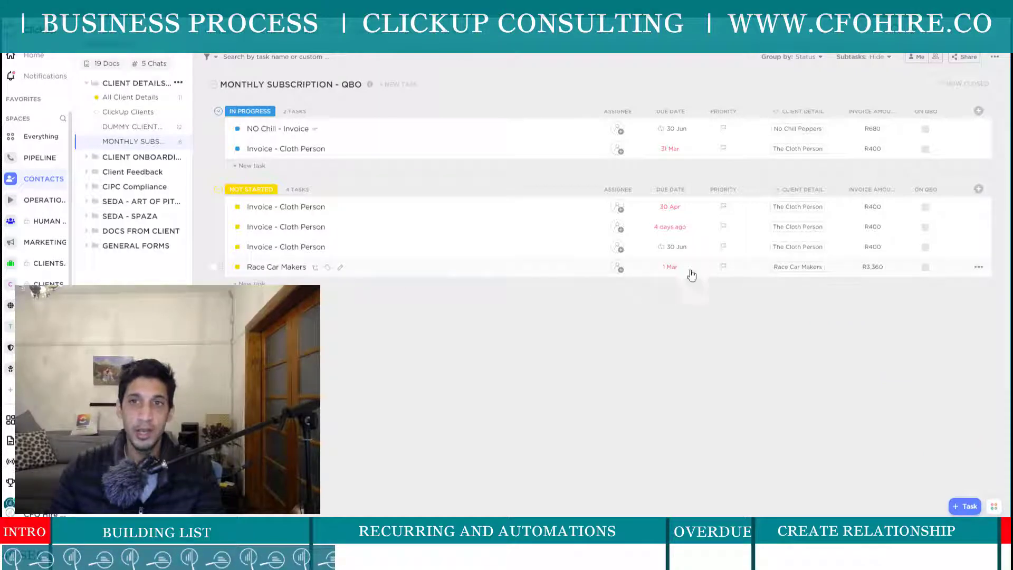
Back in ClickUp, make the Race Car Makers task recur yearly on schedule, with its status updating to NOT STARTED.
left_click(293, 269)
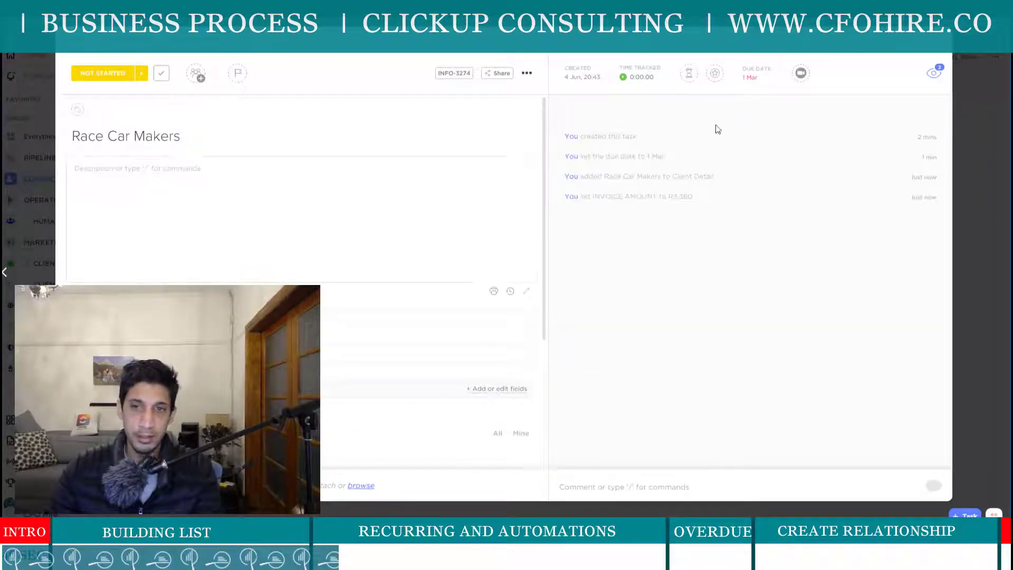
left_click(766, 75)
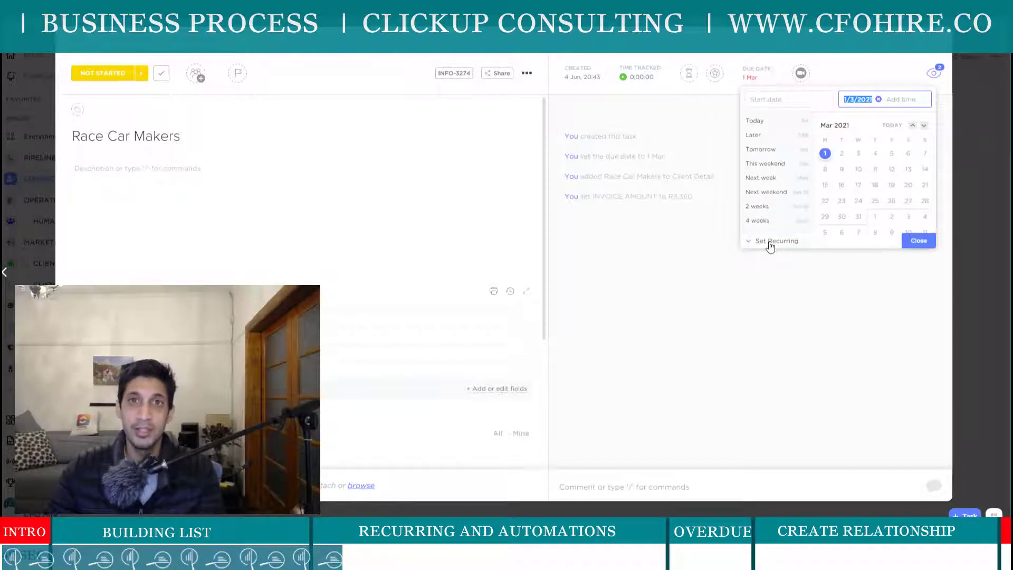
left_click(770, 242)
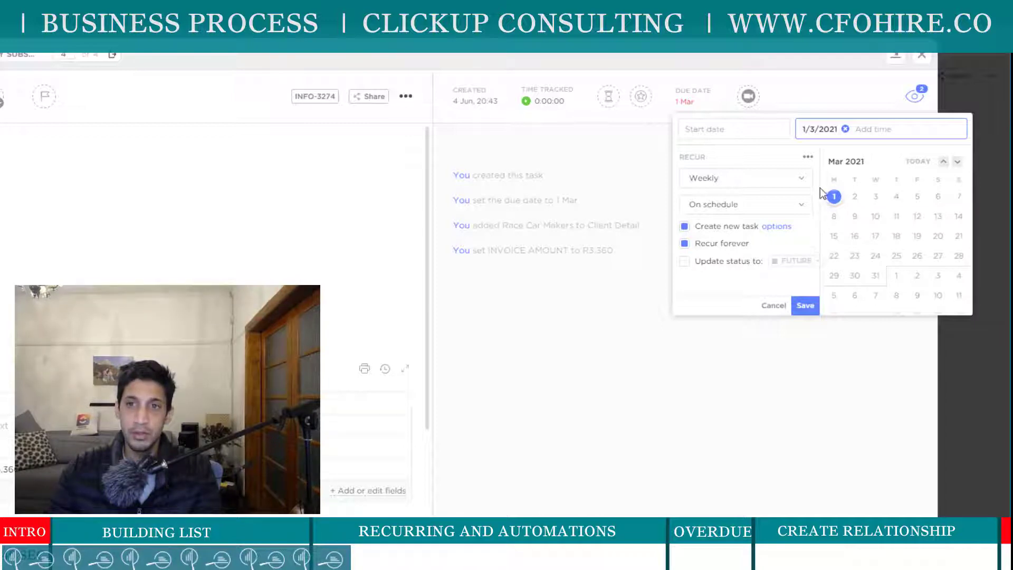
left_click(805, 180)
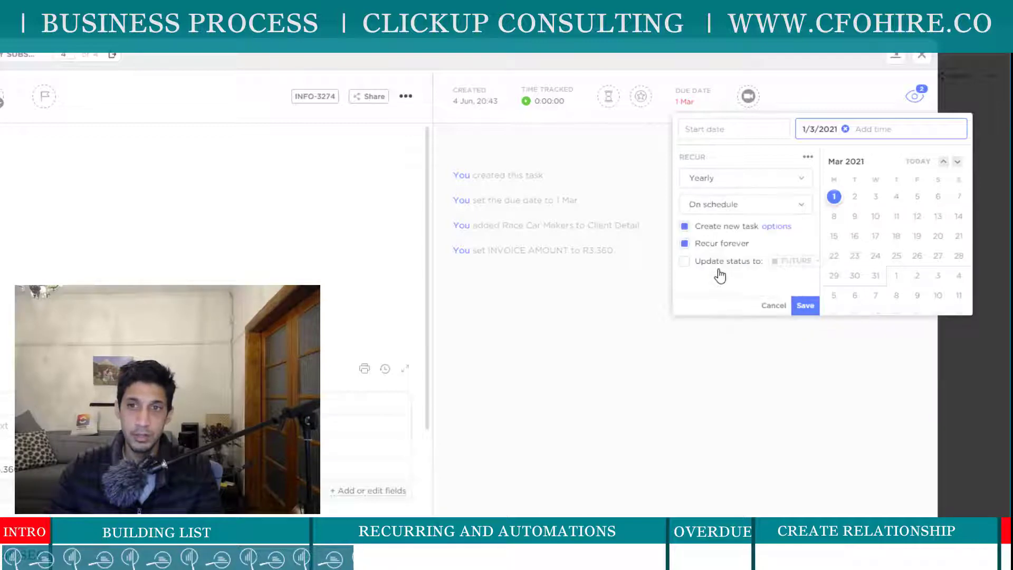
left_click(802, 205)
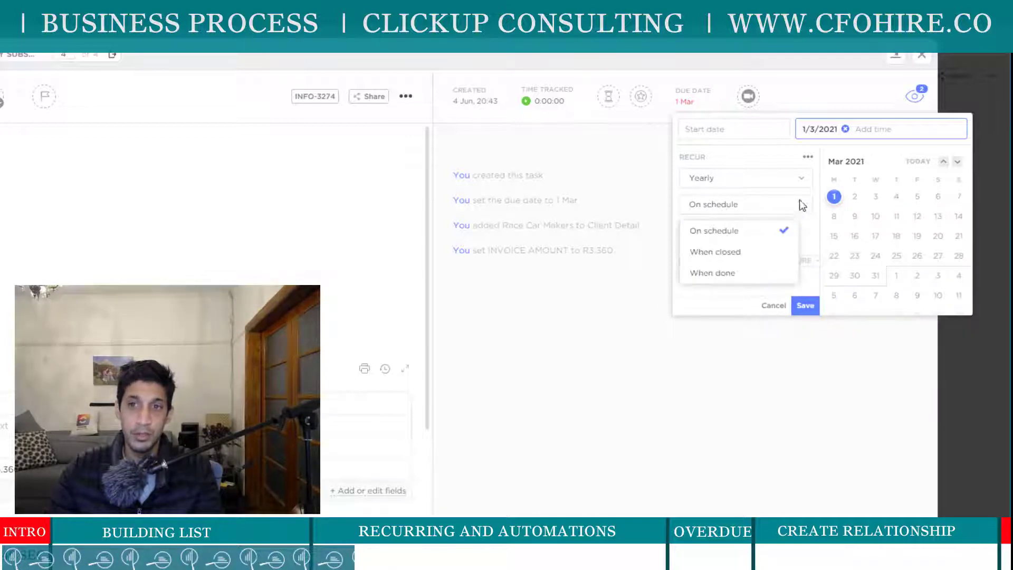
left_click(754, 238)
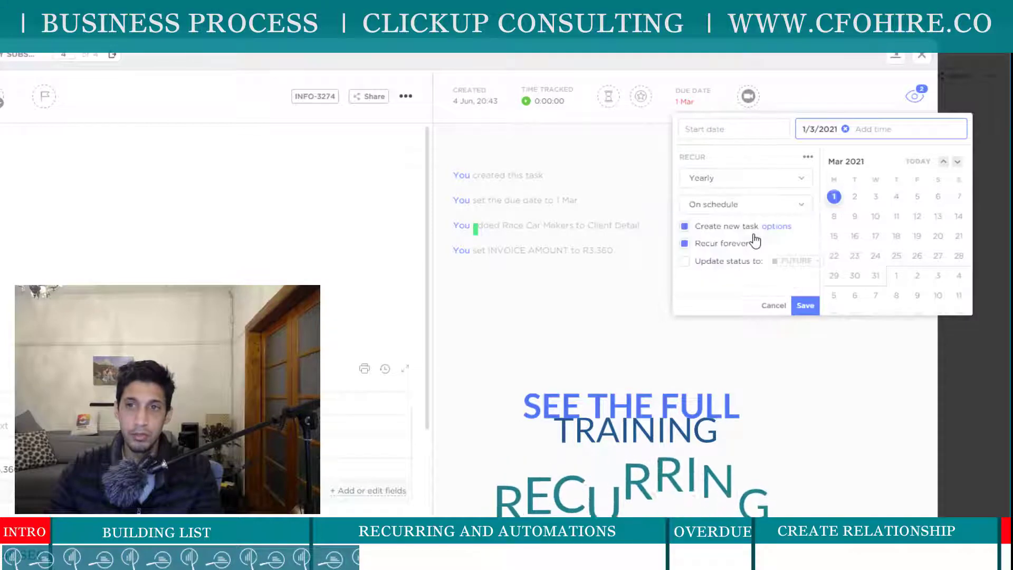
left_click(684, 263)
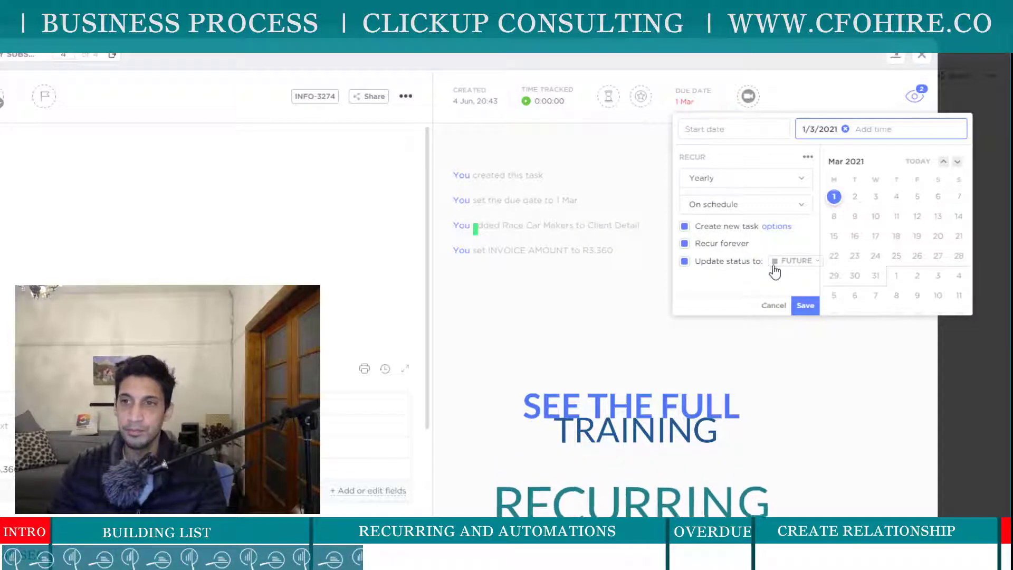
left_click(794, 263)
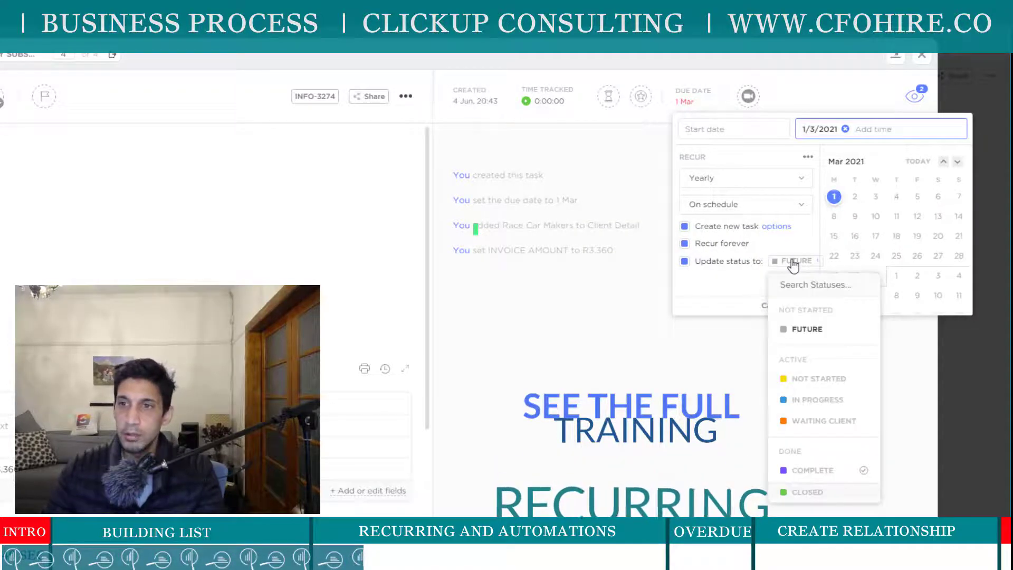
left_click(827, 384)
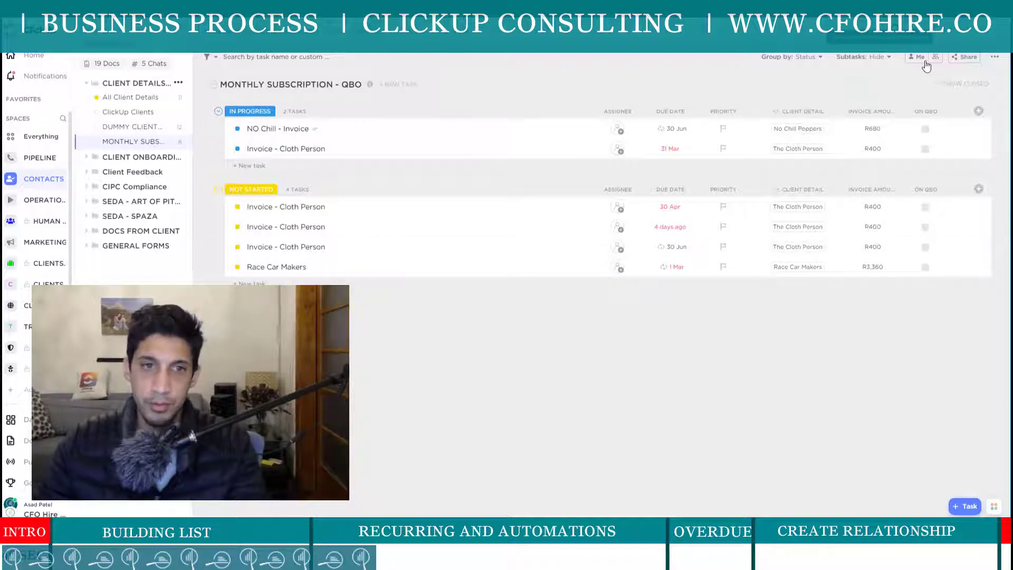
Mark the Race Car Makers and NO Chill invoice tasks as ON QBO.
left_click(925, 267)
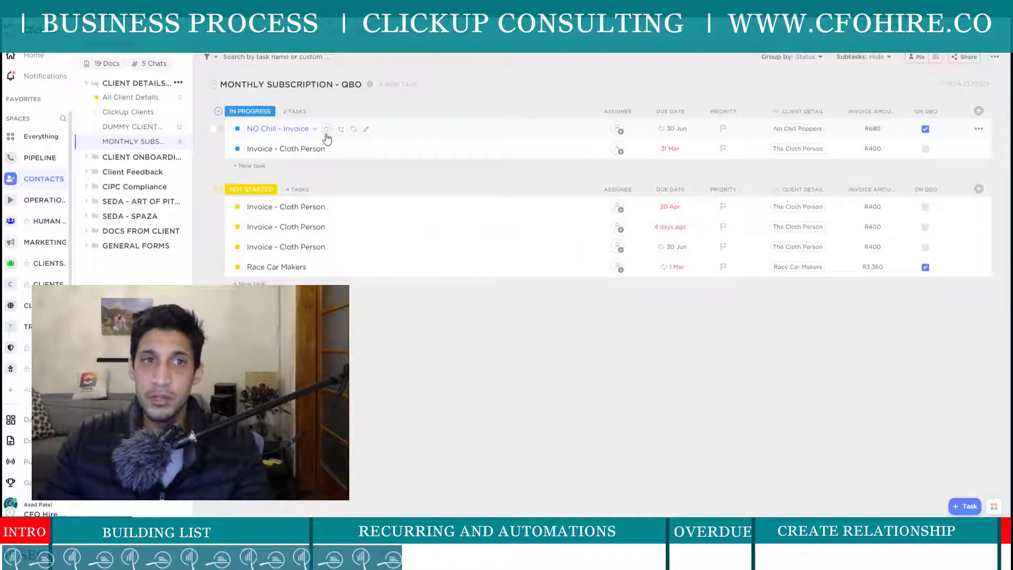
right_click(255, 117)
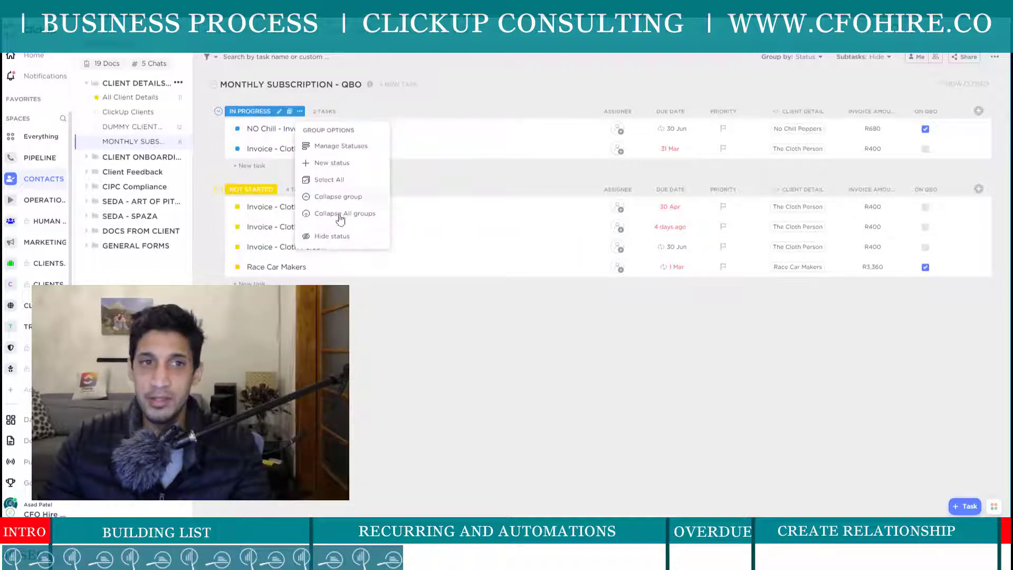
left_click(392, 320)
left_click(238, 129)
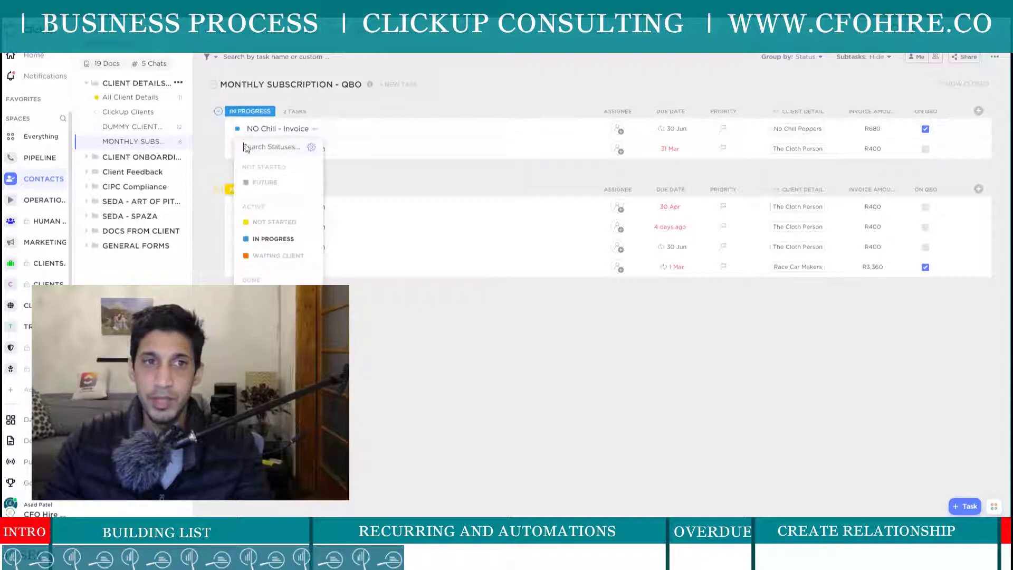
left_click(472, 347)
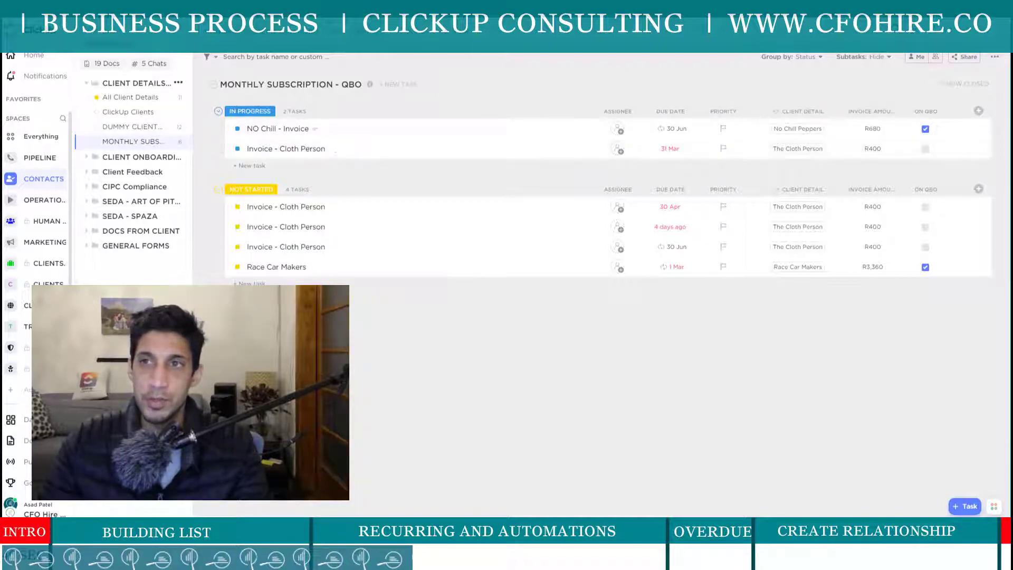
Start a custom automation for the subscription list with Custom field changes as its trigger.
left_click(963, 33)
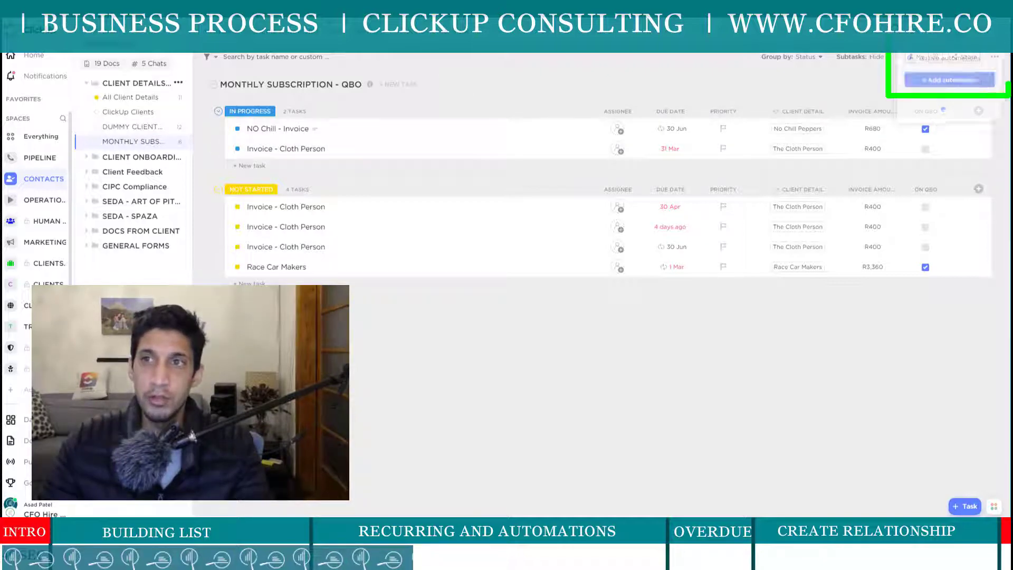
left_click(940, 81)
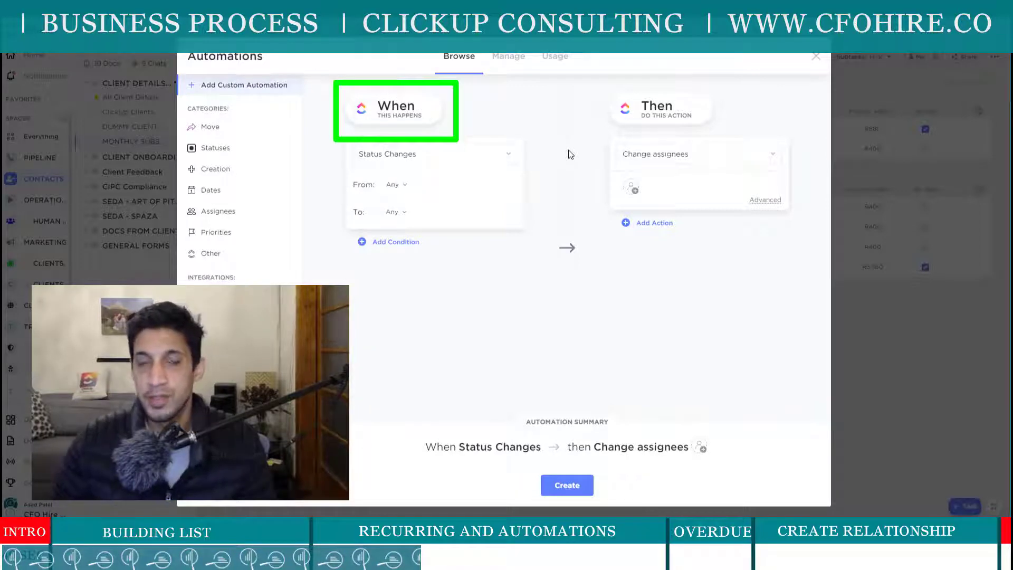
left_click(492, 159)
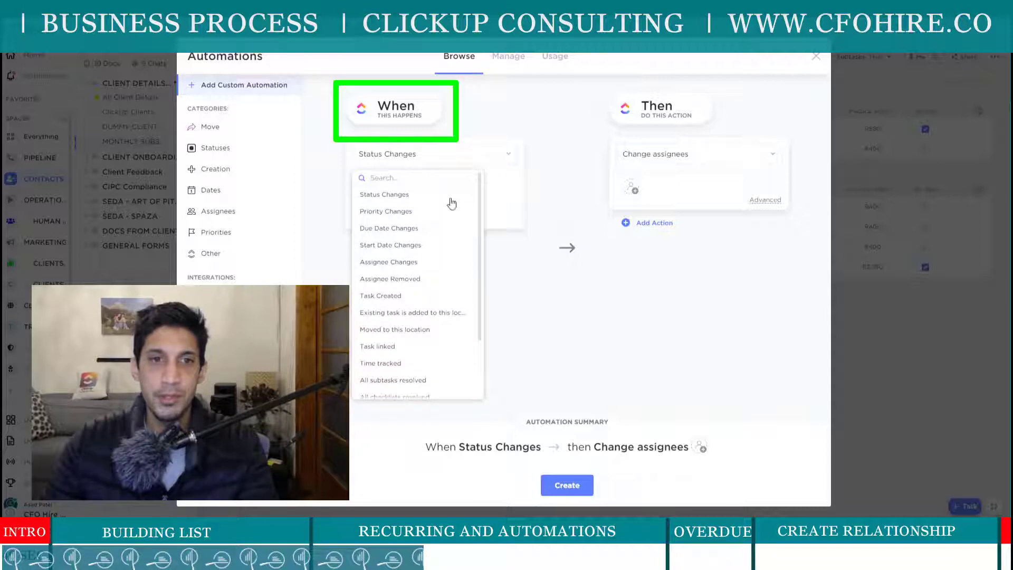
scroll(436, 254, "down", 3)
scroll(434, 257, "up", 3)
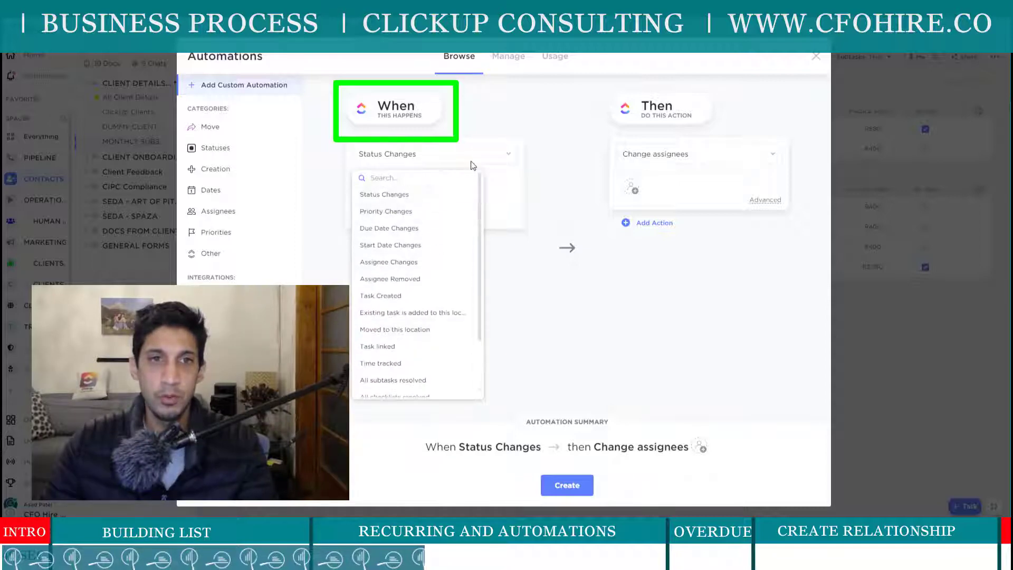
left_click(537, 280)
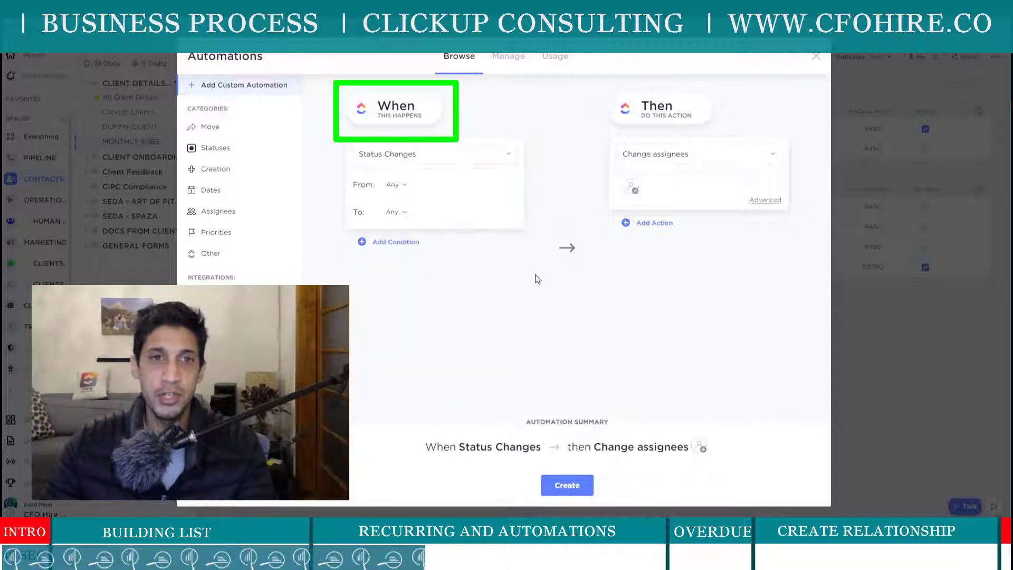
left_click(502, 159)
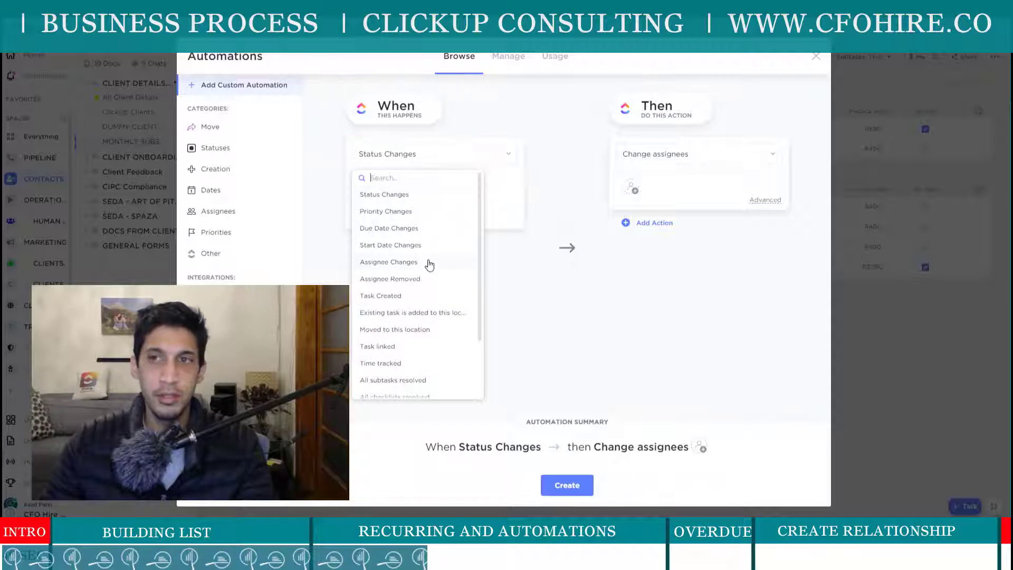
scroll(429, 265, "down", 3)
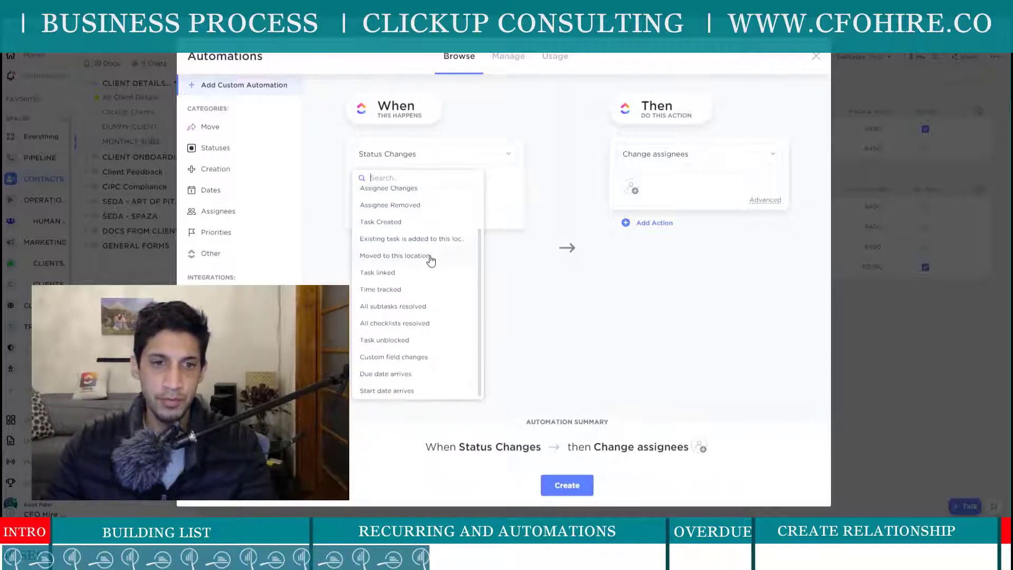
left_click(428, 357)
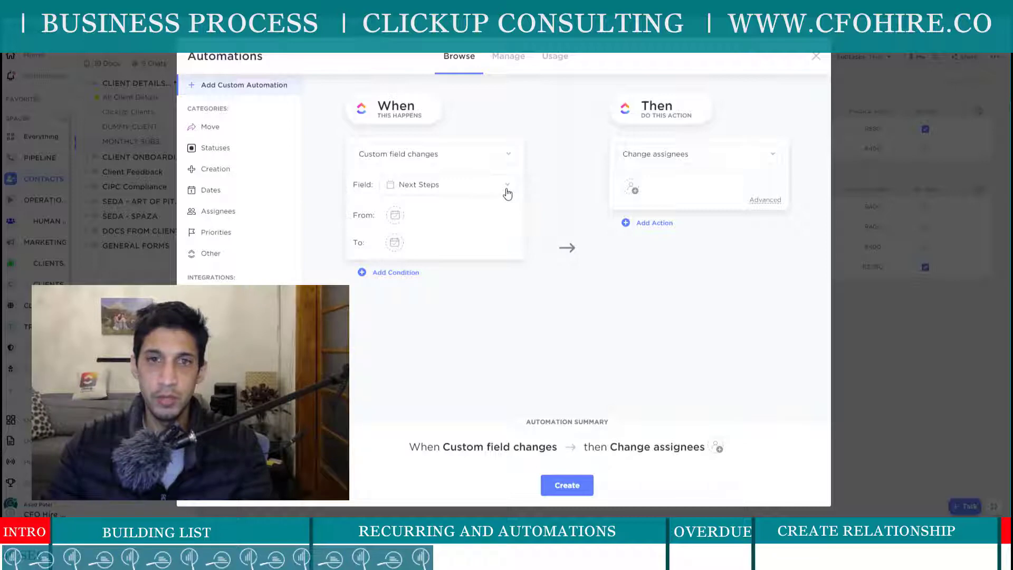
Set the automation's trigger to the ON QBO field changing to Checked (True).
left_click(507, 185)
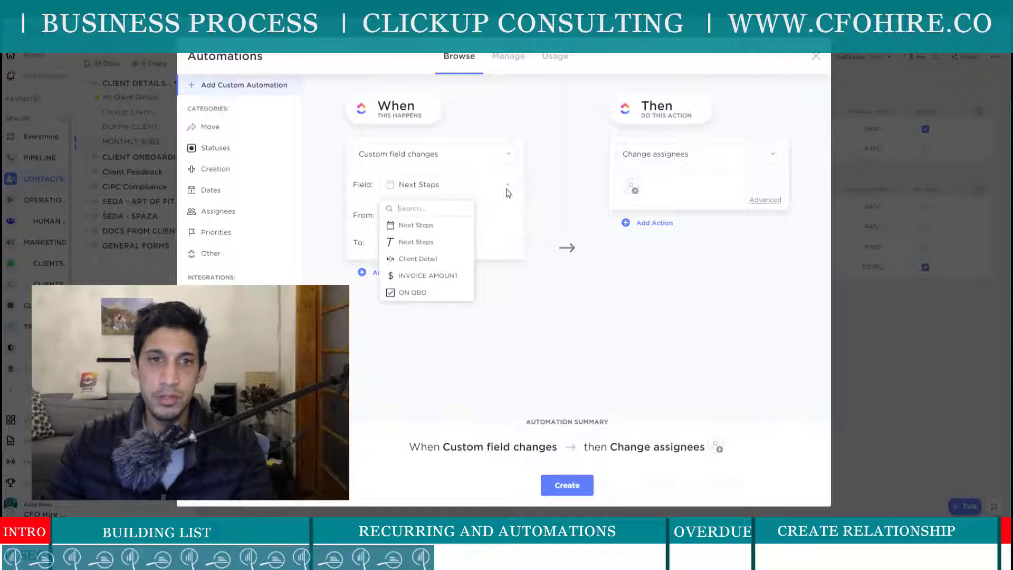
left_click(422, 294)
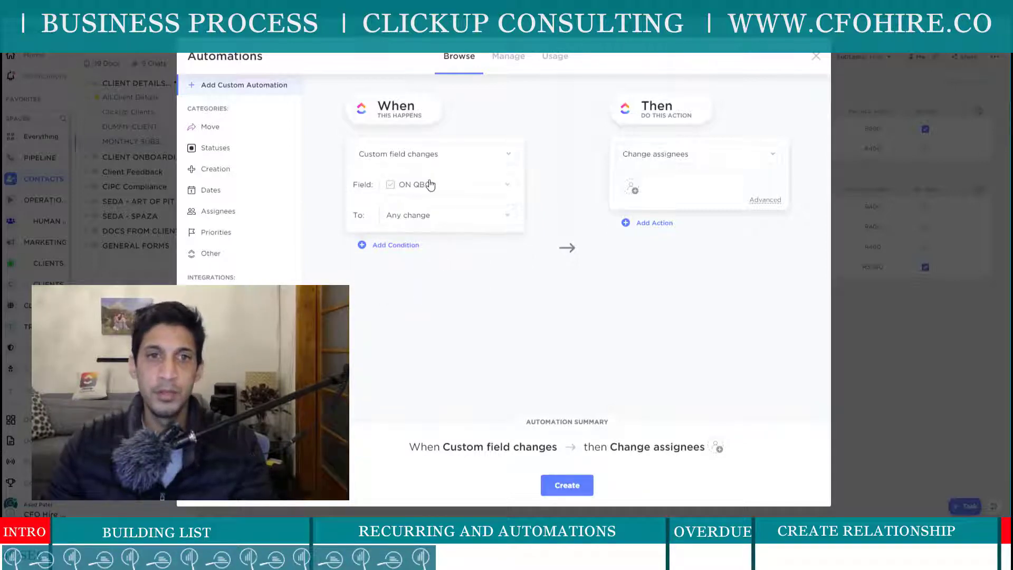
left_click(508, 219)
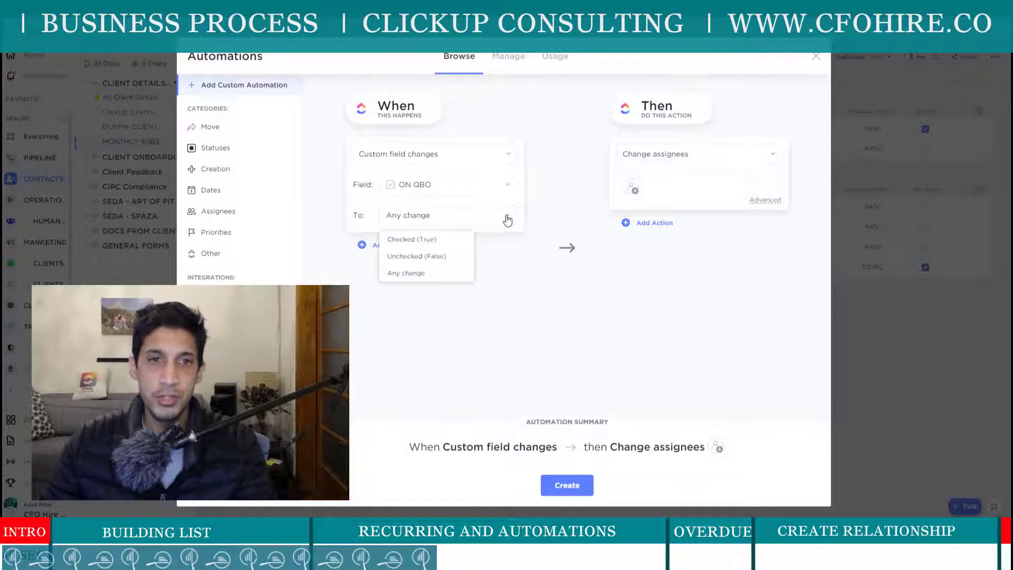
left_click(437, 240)
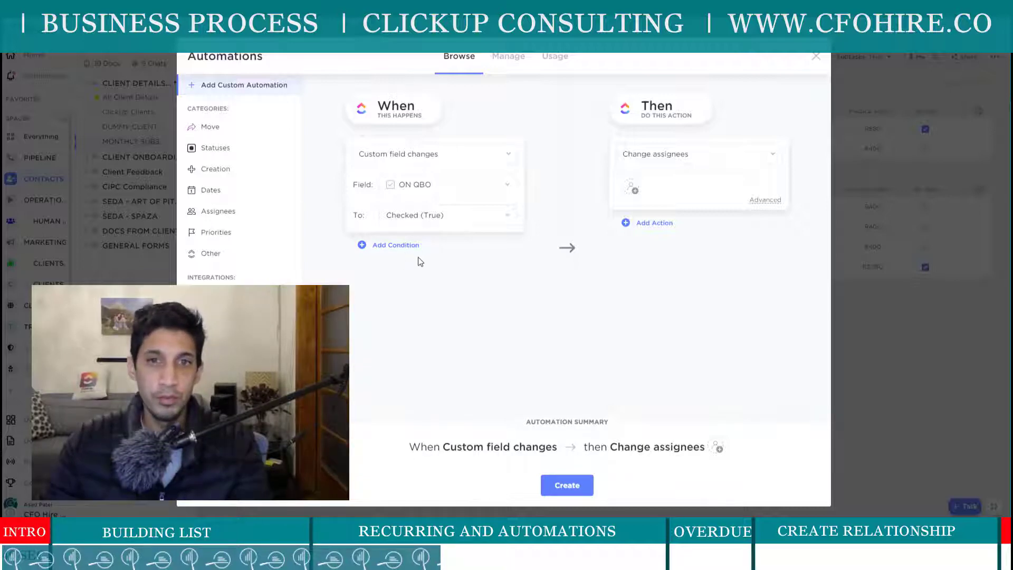
Set the automation's action to change the status to COMPLETE, without any extra action, and create the automation.
left_click(655, 224)
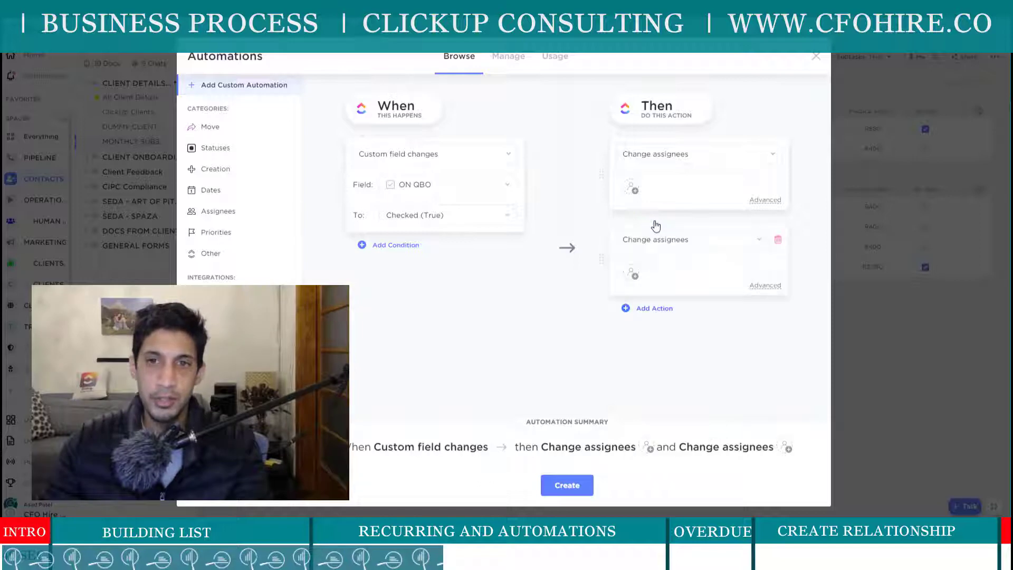
left_click(778, 240)
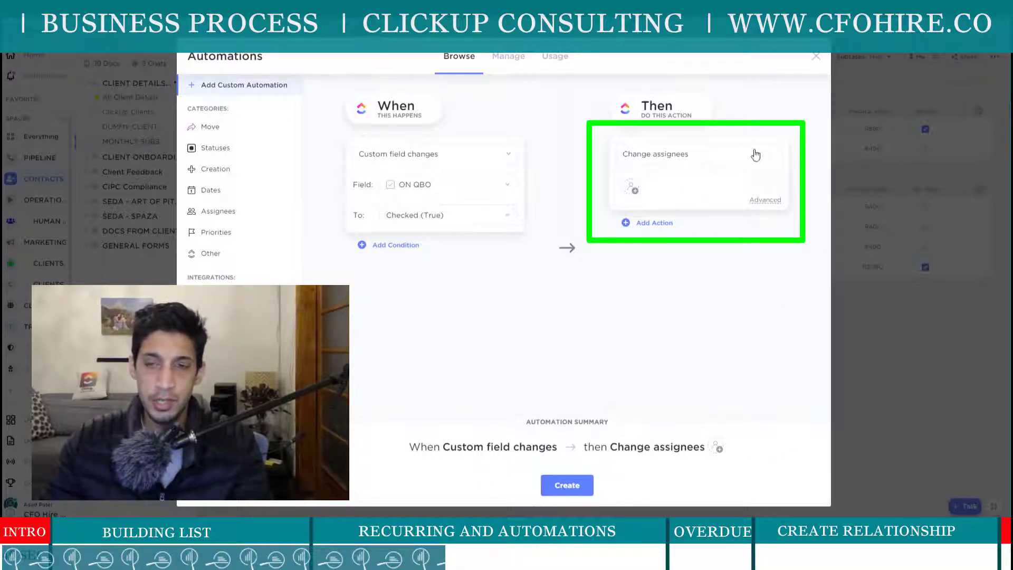
left_click(770, 156)
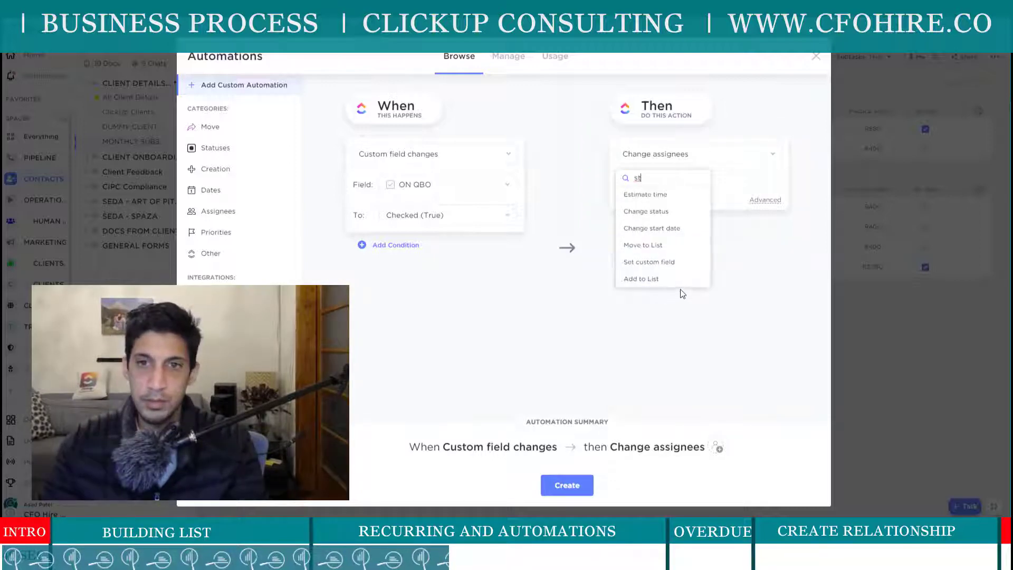
left_click(668, 213)
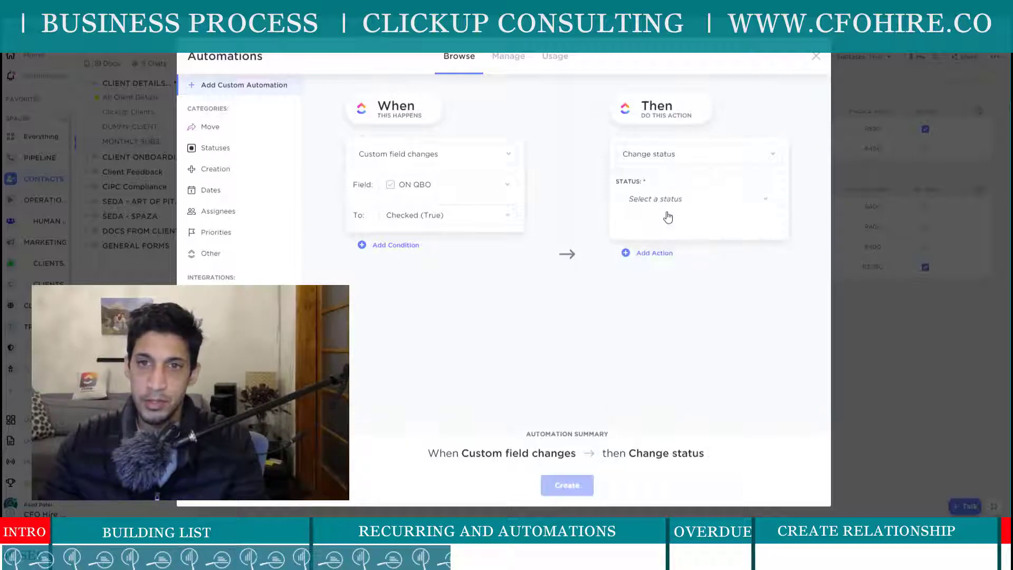
left_click(763, 204)
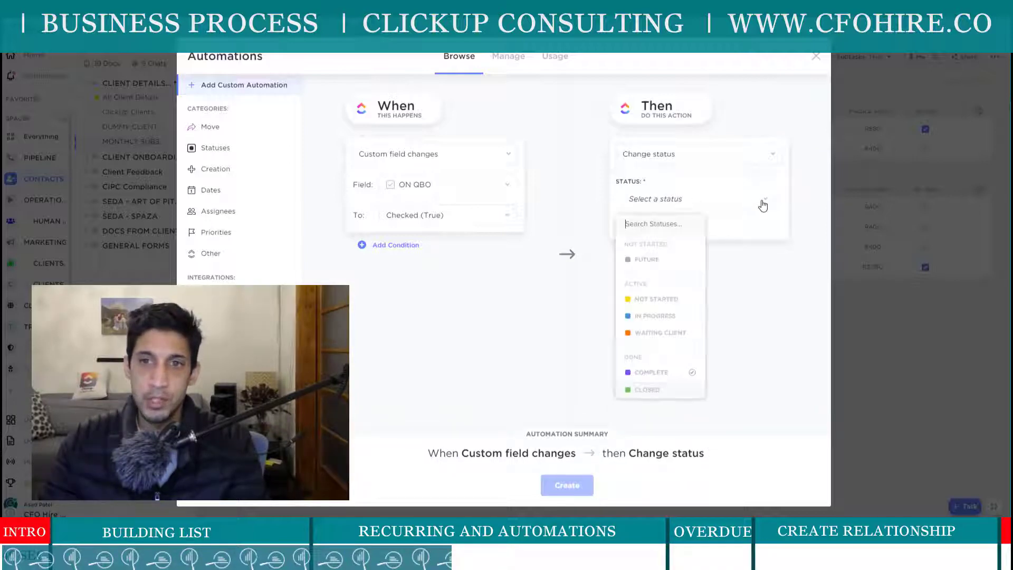
left_click(662, 372)
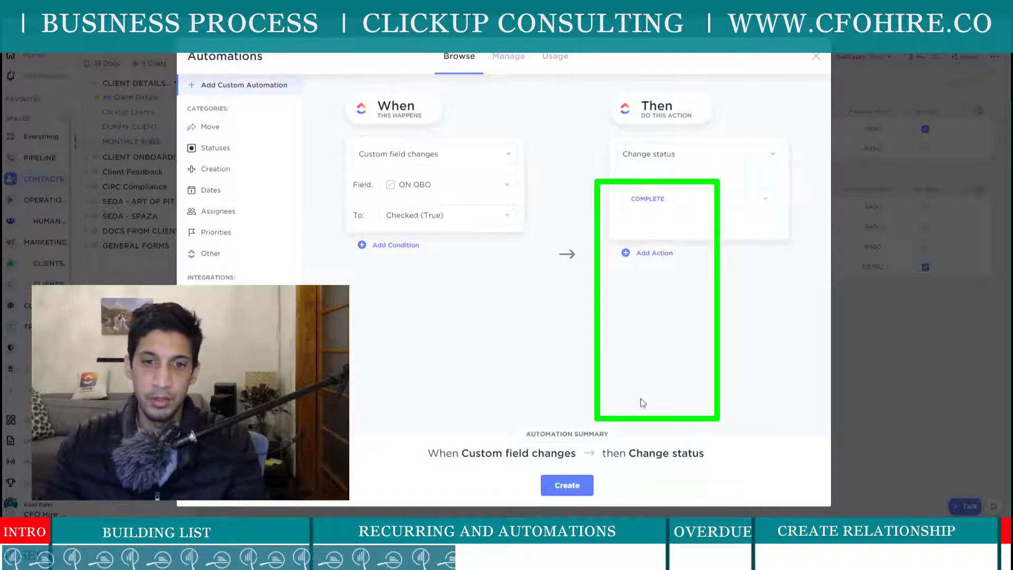
left_click(570, 486)
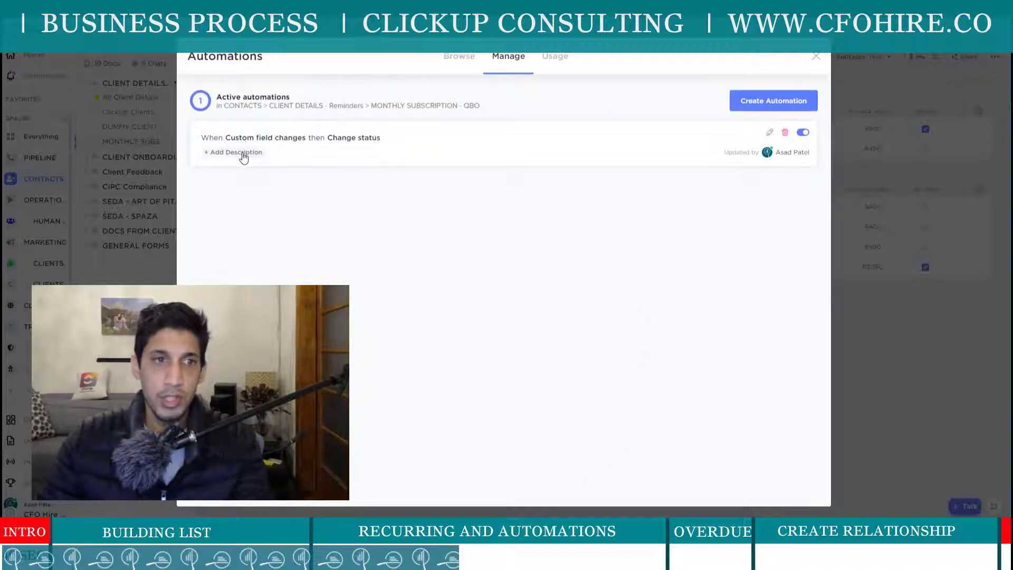
Add the description "When invoiced on QBO this Task is Complete." to the new automation.
left_click(243, 153)
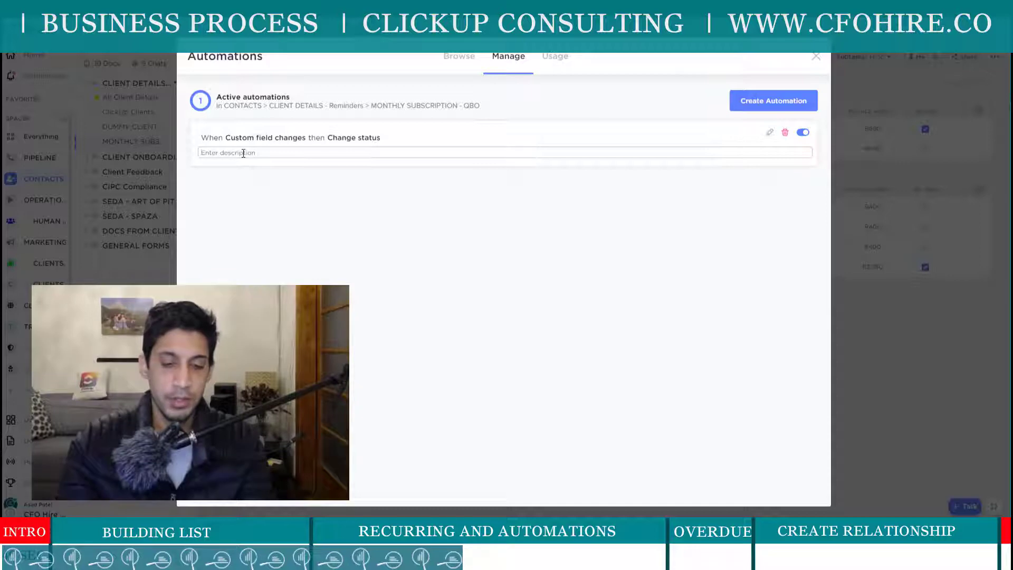
type("W")
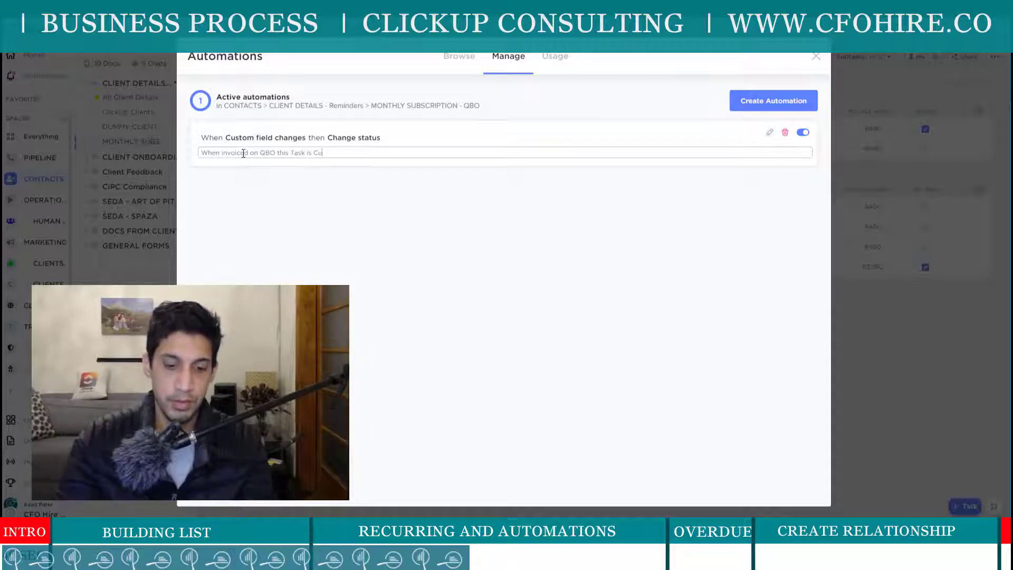
type("te.")
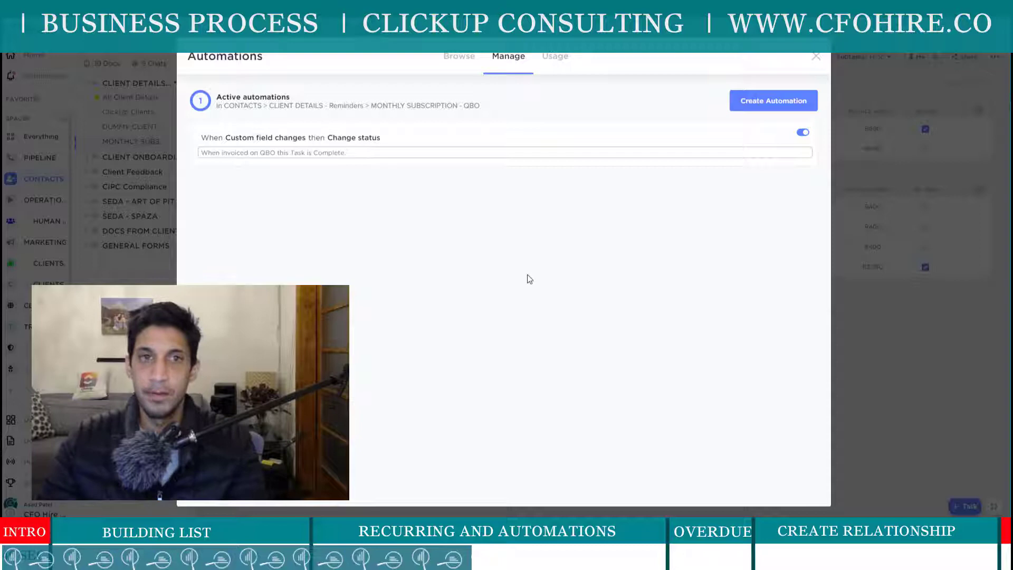
left_click(527, 275)
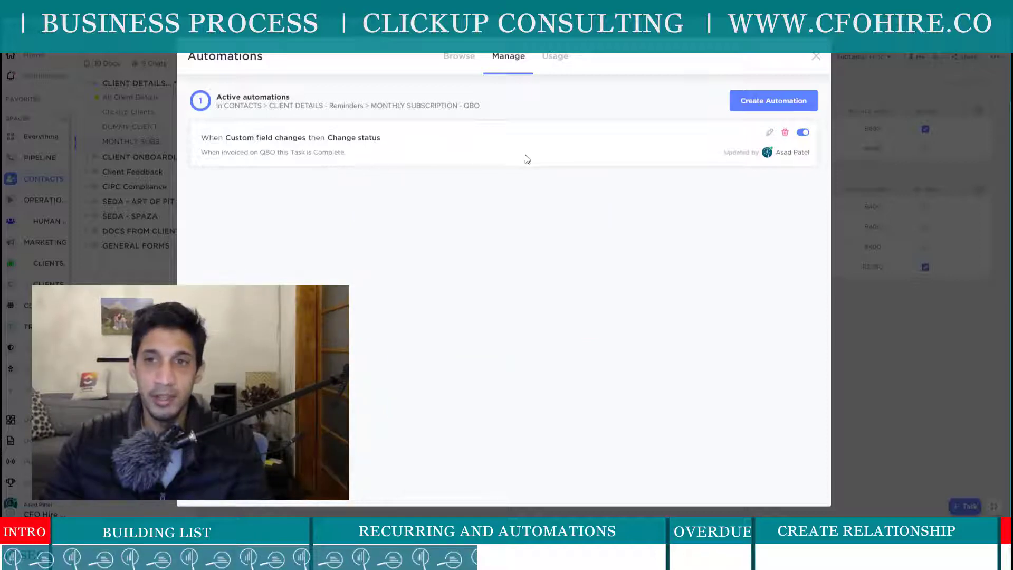
Review the automation's trigger and action in the editor, save it, and return to the task list.
left_click(769, 132)
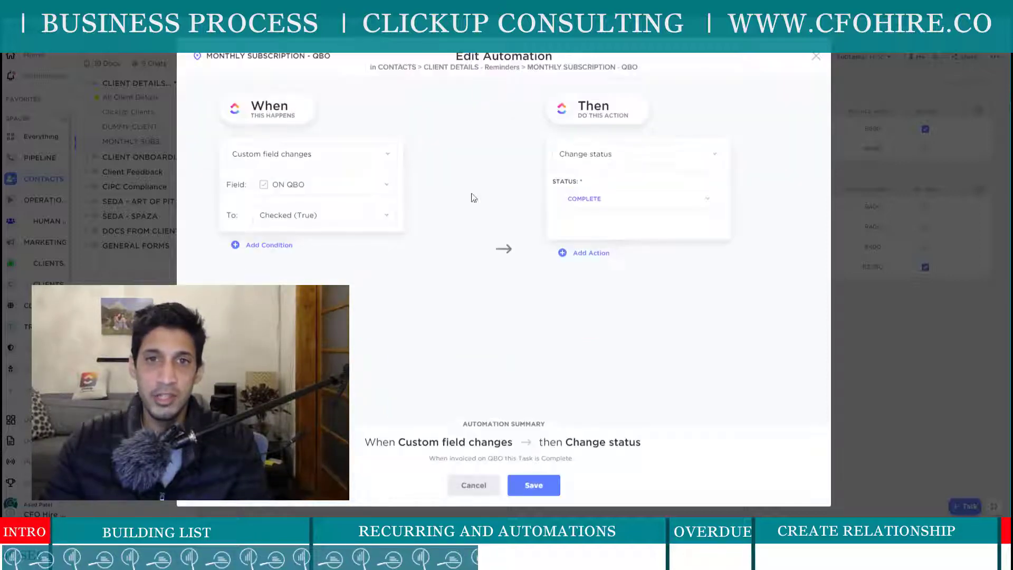
left_click(536, 484)
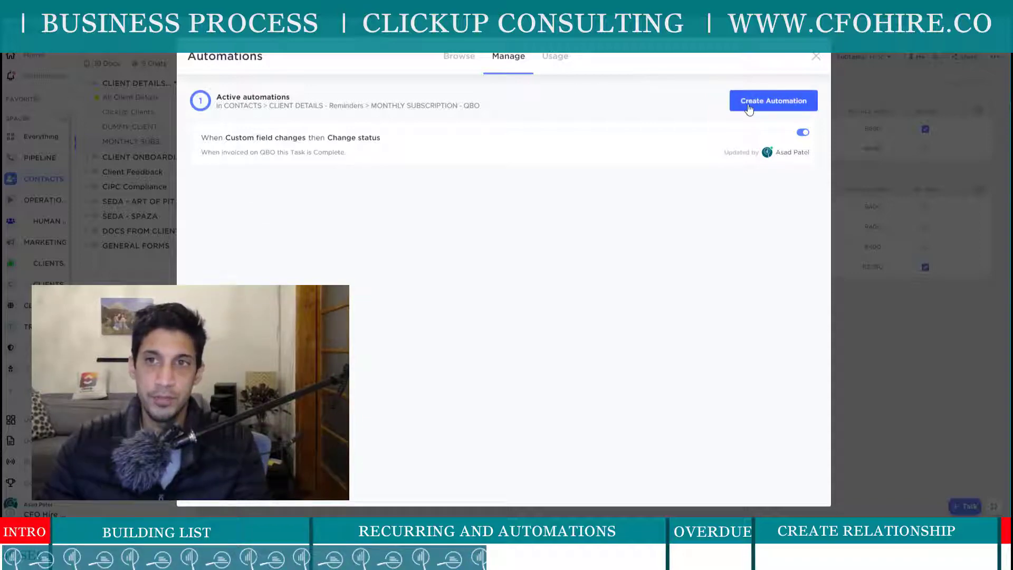
left_click(777, 108)
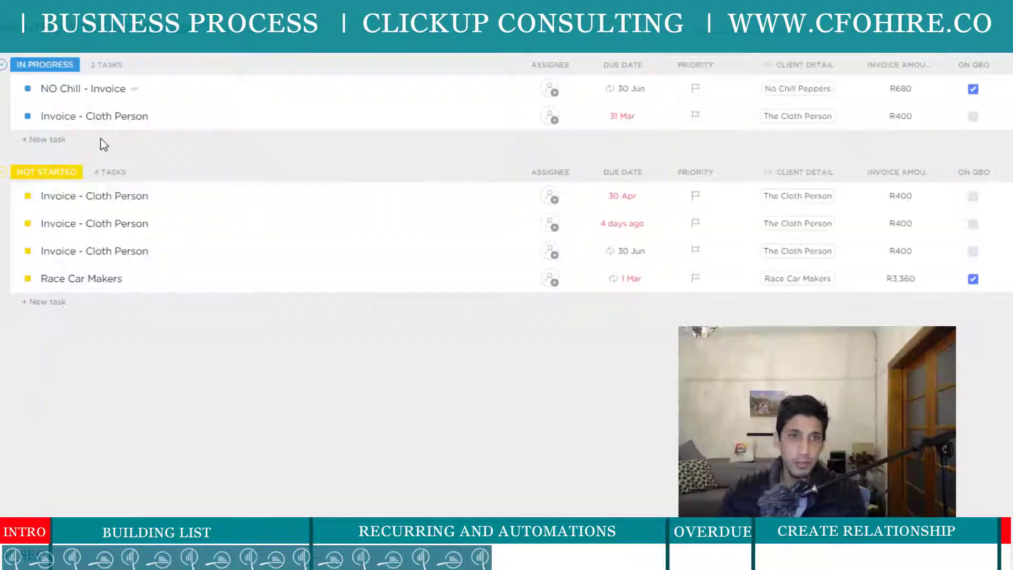
Test the automation by marking the Cloth Person invoice due 31 Mar as ON QBO.
left_click(971, 119)
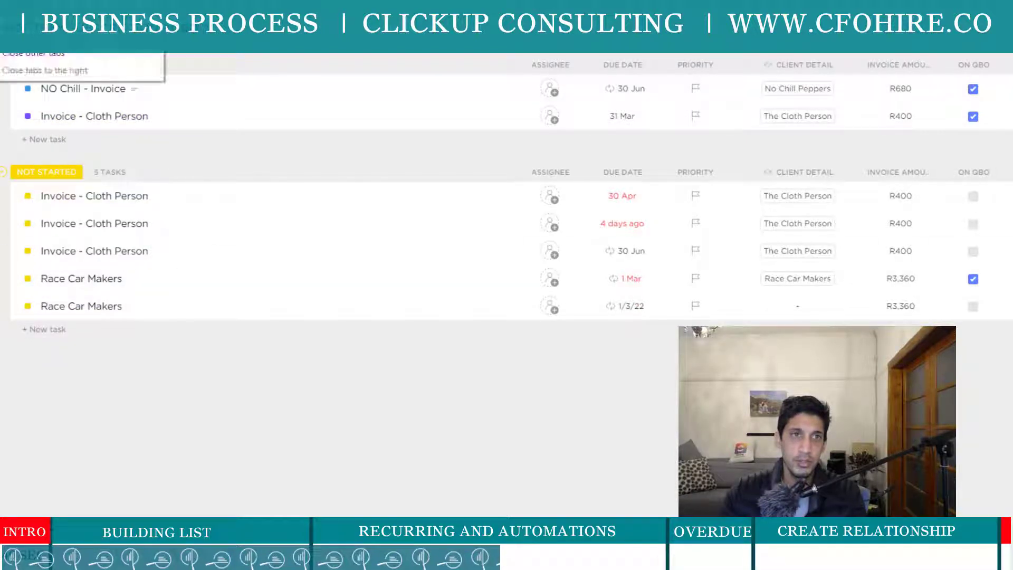
key("Escape")
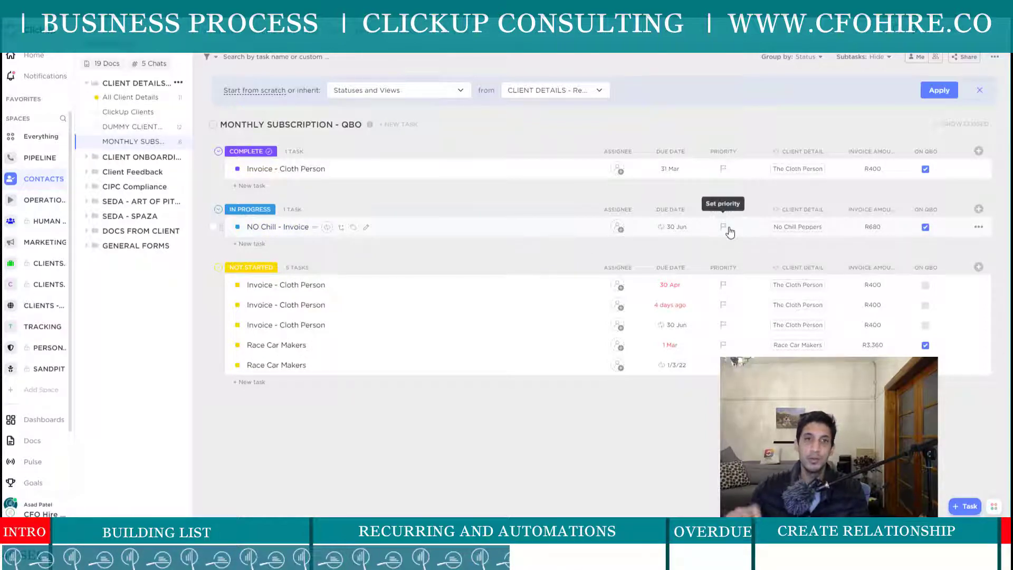
Clear and recheck ON QBO for the NO Chill invoice and the Race Car Makers task due 1 Mar, and reload the page.
left_click(932, 231)
left_click(926, 346)
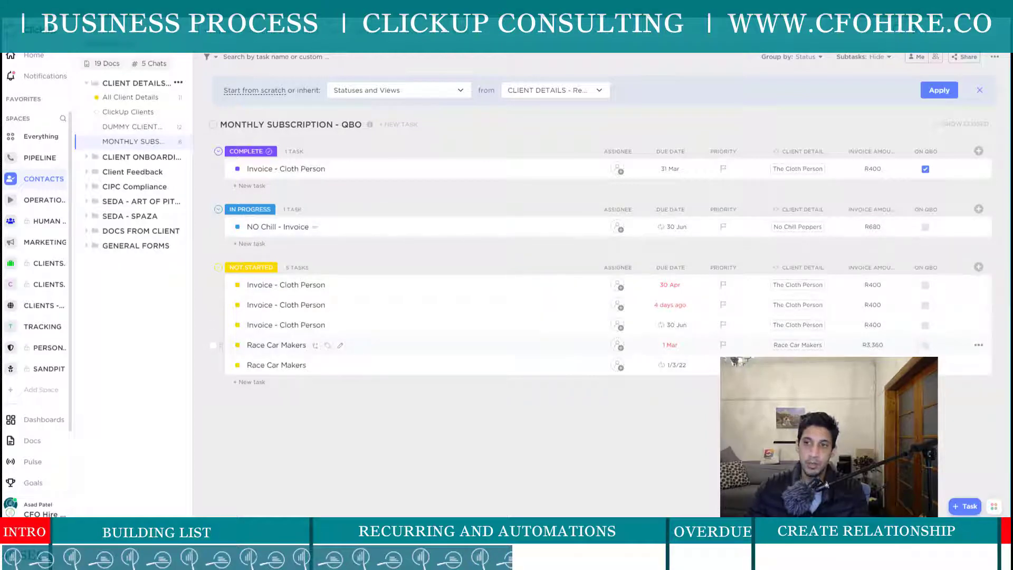
left_click(926, 229)
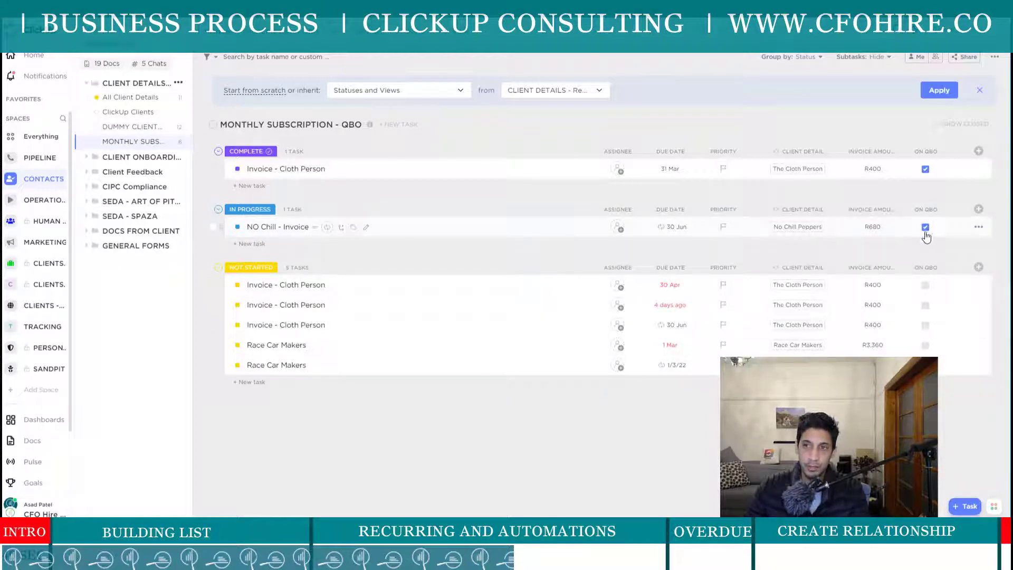
left_click(926, 345)
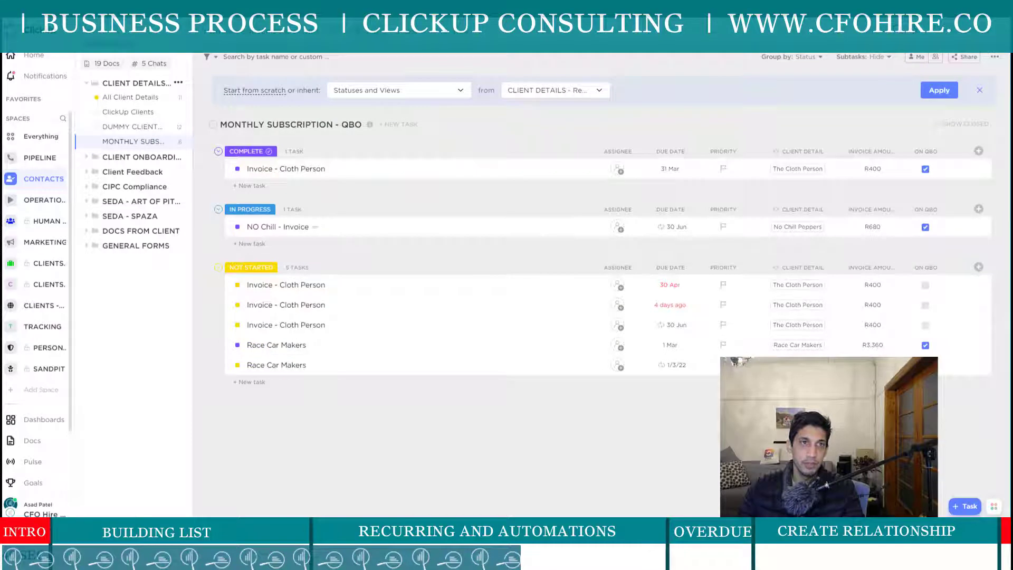
right_click(205, 5)
left_click(230, 55)
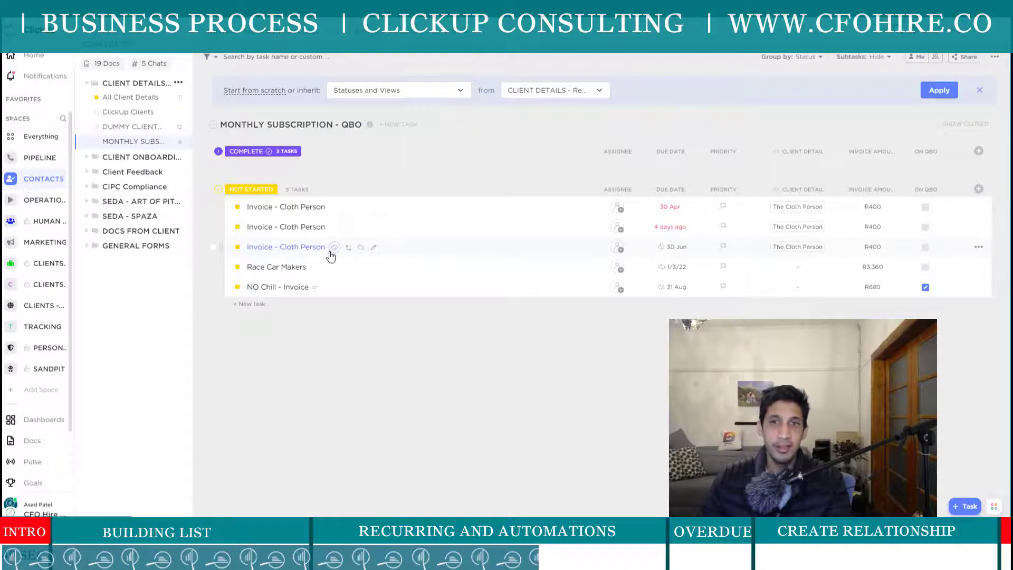
Link the Race Car Makers task due 1/3/22 to the Race Car Makers record in its Client Detail field.
left_click(803, 272)
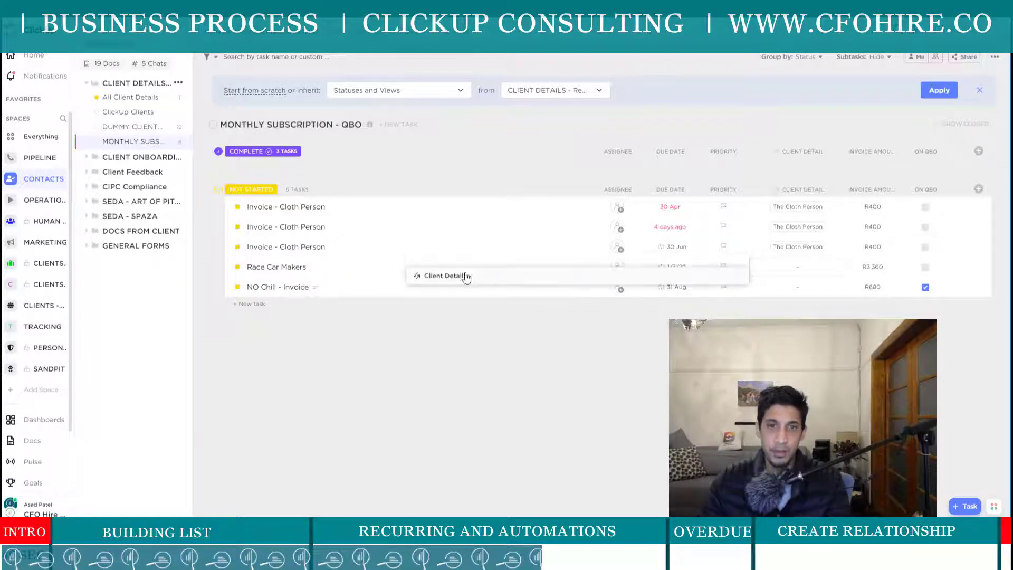
left_click(480, 276)
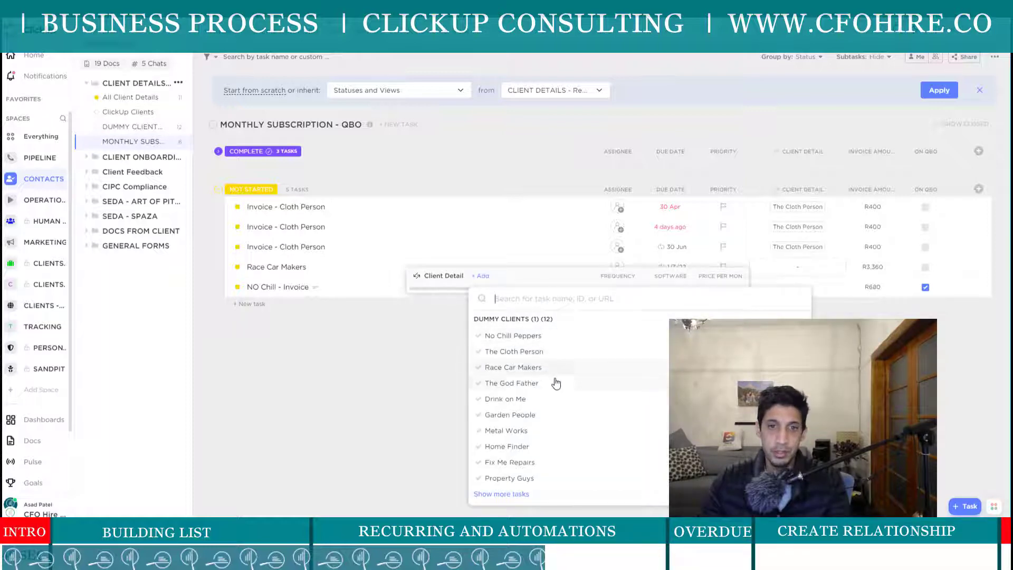
left_click(544, 373)
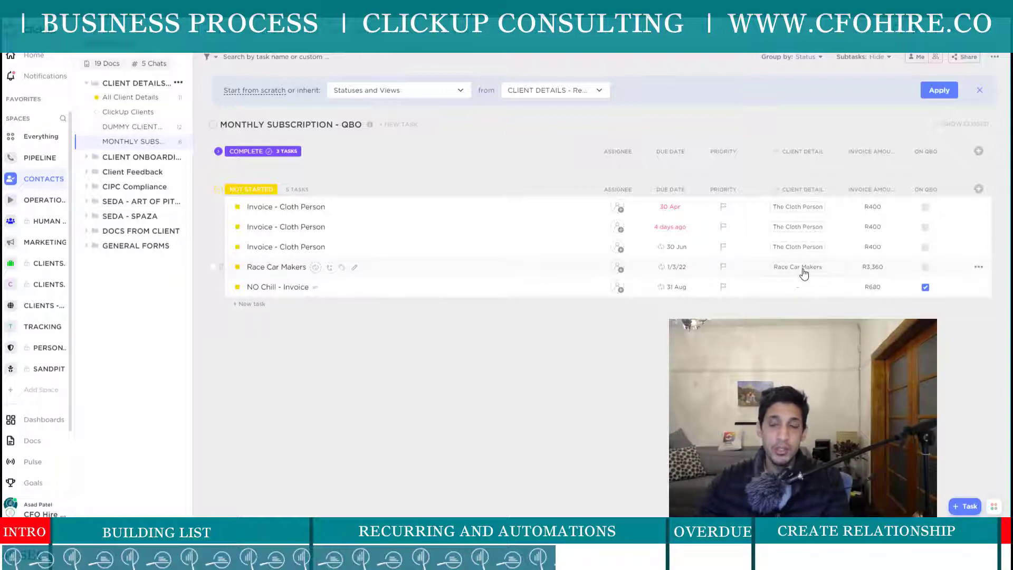
mouse_move(804, 273)
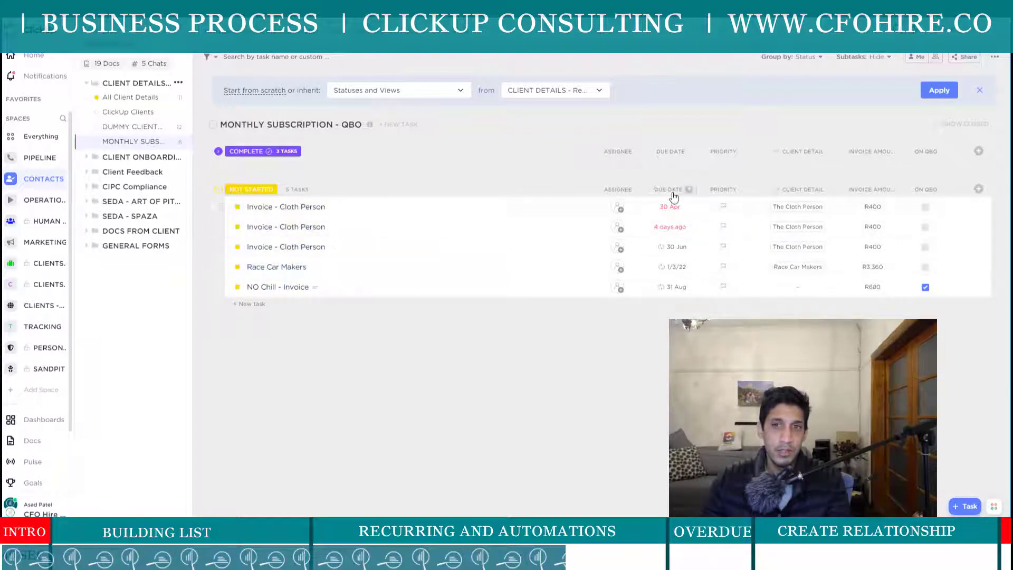
Sort the subscription tasks by due date from earliest to latest.
left_click(671, 157)
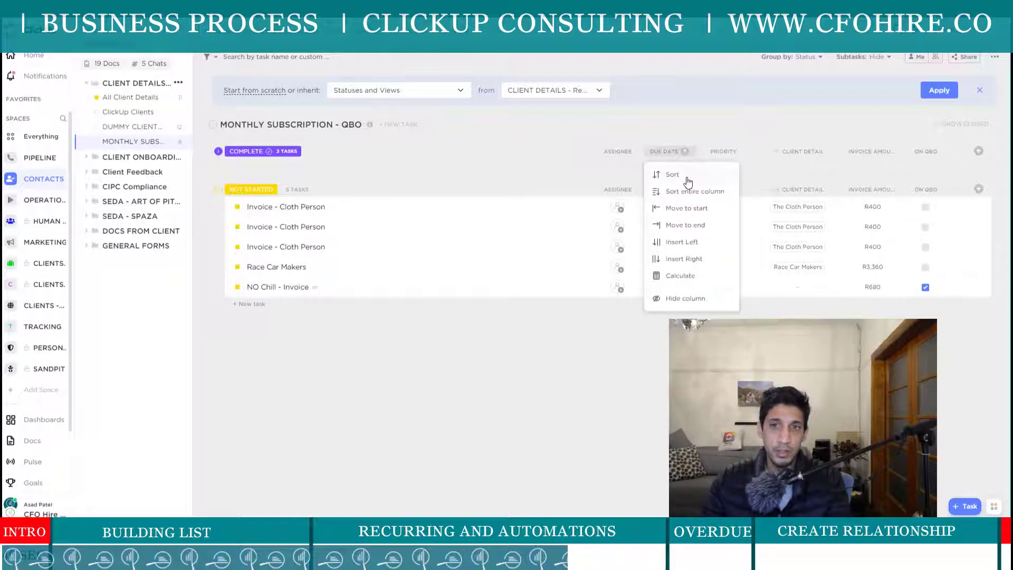
left_click(684, 177)
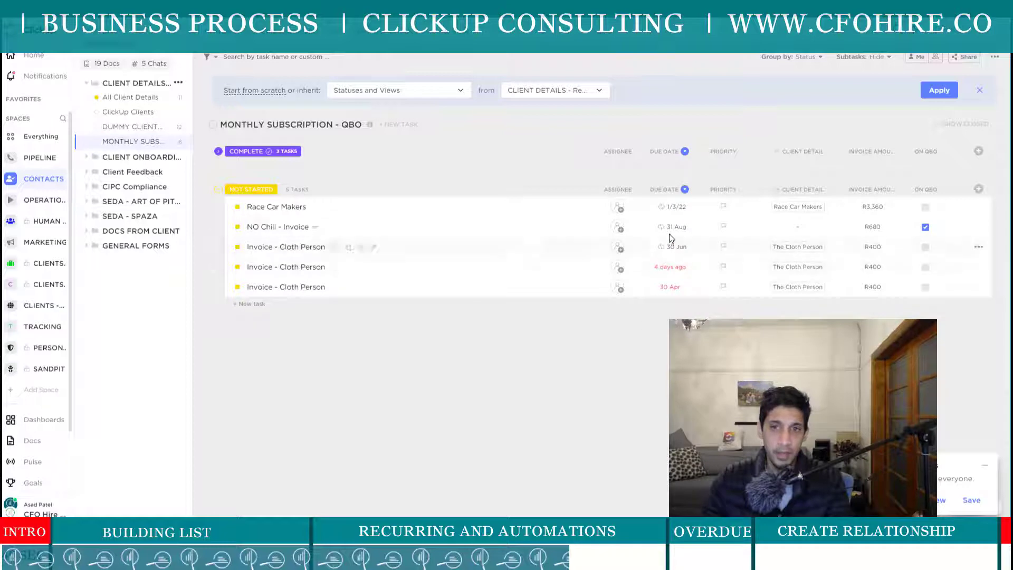
left_click(666, 152)
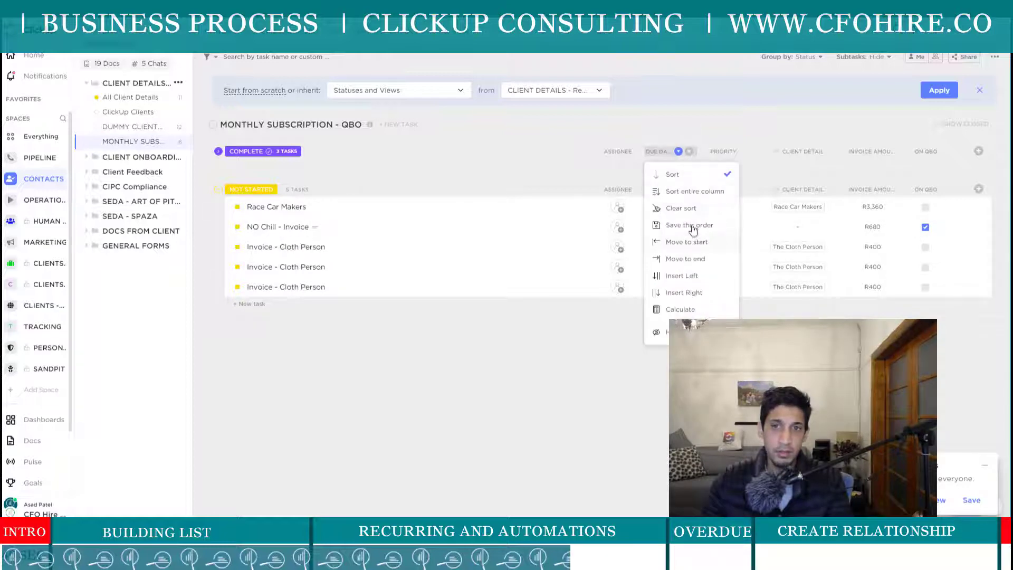
left_click(685, 180)
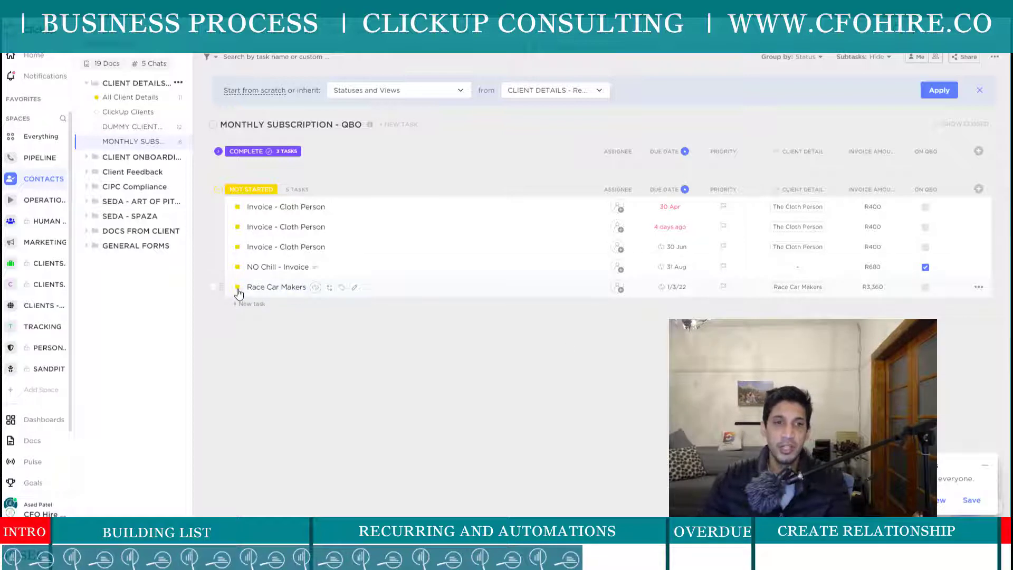
Set the Race Car Makers task due 1/3/22 and the NO Chill invoice due 31 Aug to FUTURE status, and save the view.
left_click(237, 288)
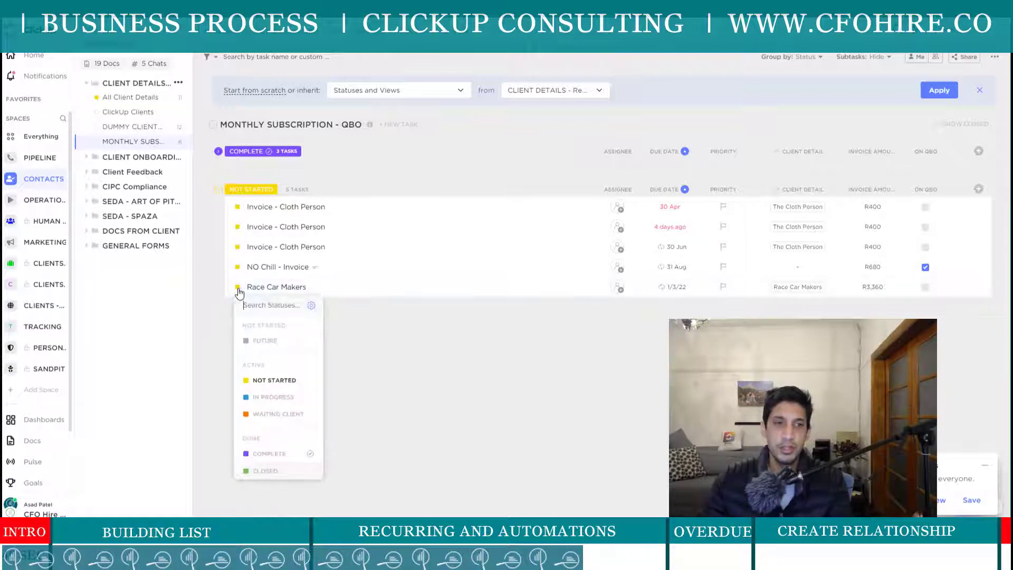
left_click(290, 341)
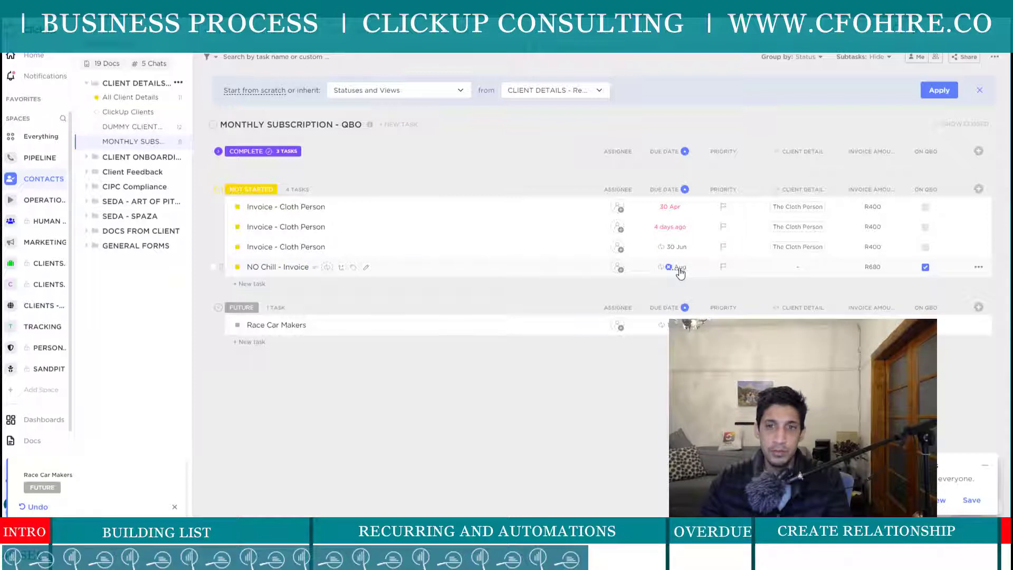
left_click(238, 267)
left_click(647, 456)
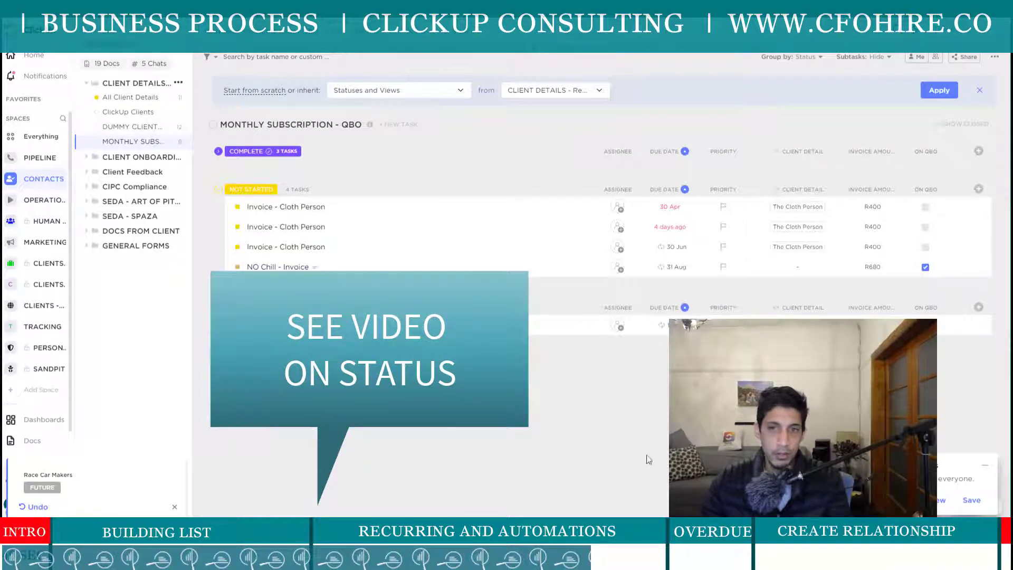
left_click(969, 501)
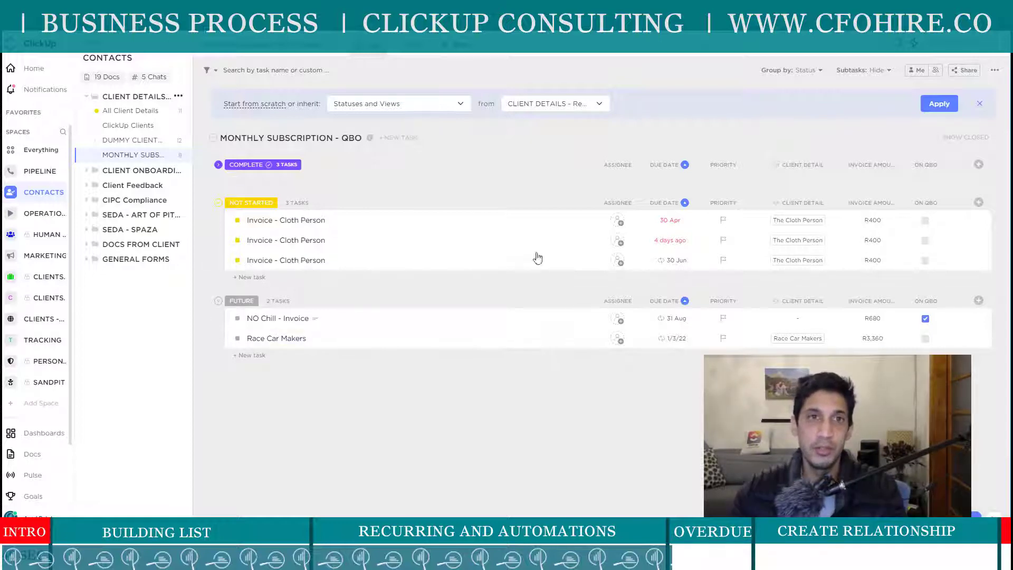
Duplicate the MONTHLY SUBSCRIPTION - QBO list view and select the copy among the list's views.
left_click(380, 52)
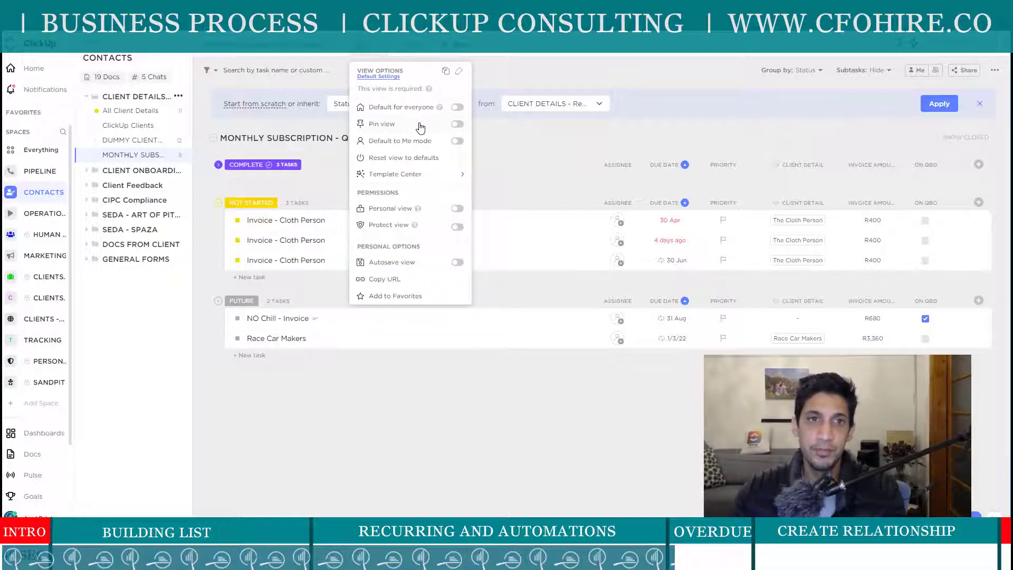
left_click(446, 74)
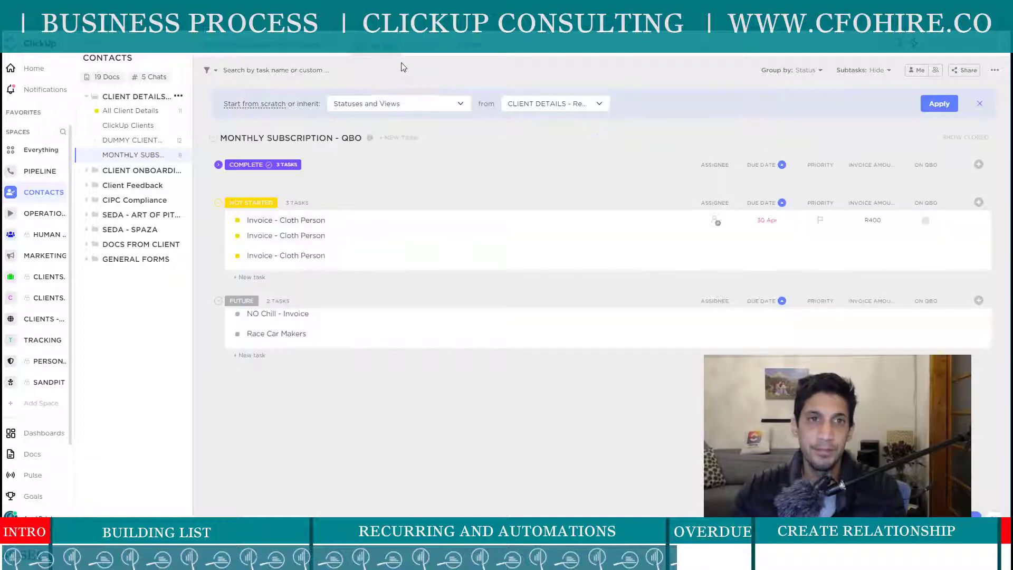
left_click(395, 103)
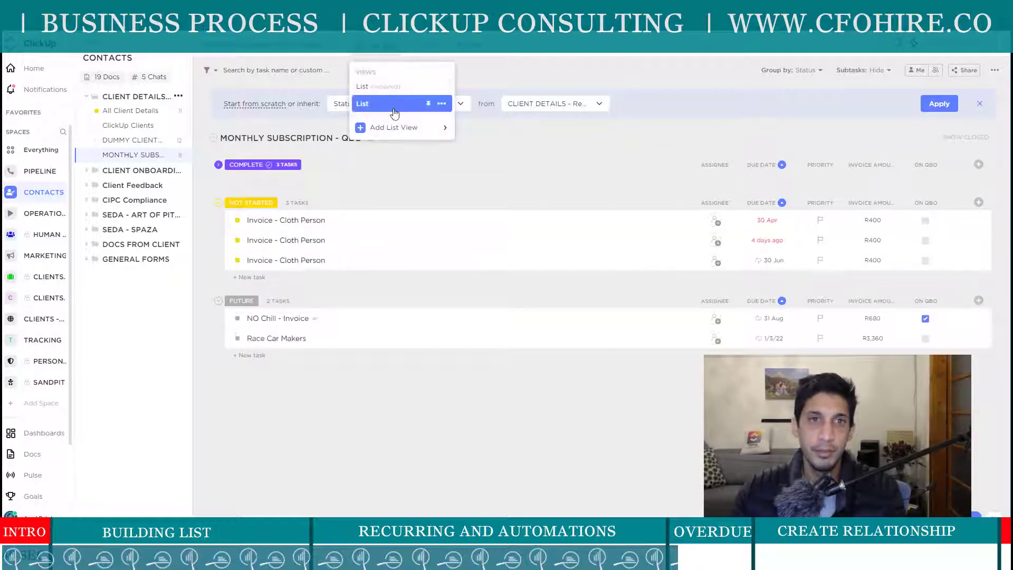
Rename the duplicated list view of MONTHLY SUBSCRIPTION - QBO as Overdue Billings.
left_click(442, 103)
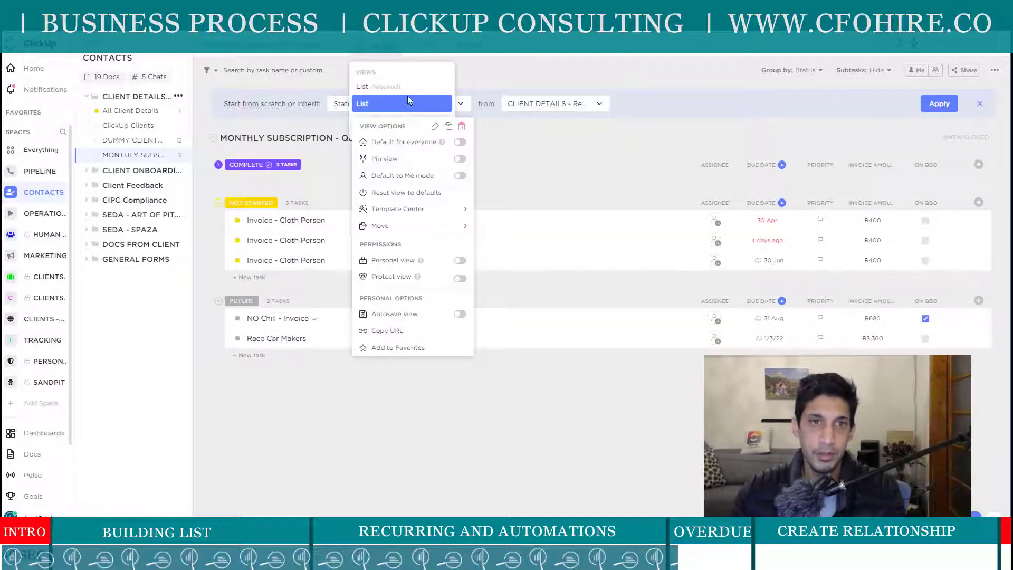
left_click(433, 127)
left_click_drag(373, 107, 364, 109)
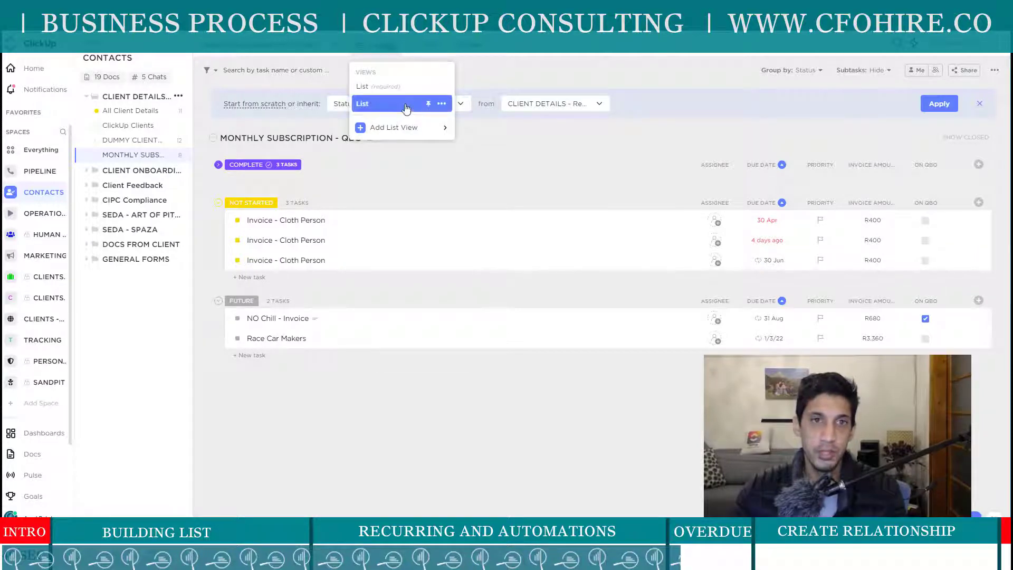
left_click(444, 105)
left_click(433, 129)
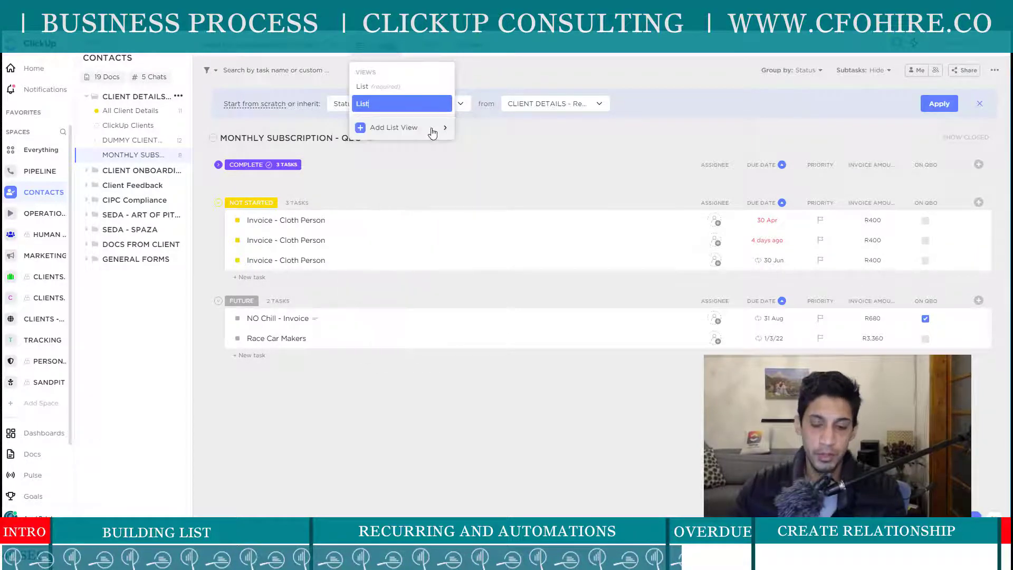
key("BackSpace")
key("BackSpace")
key("BackSpace")
key("BackSpace")
type("Ov")
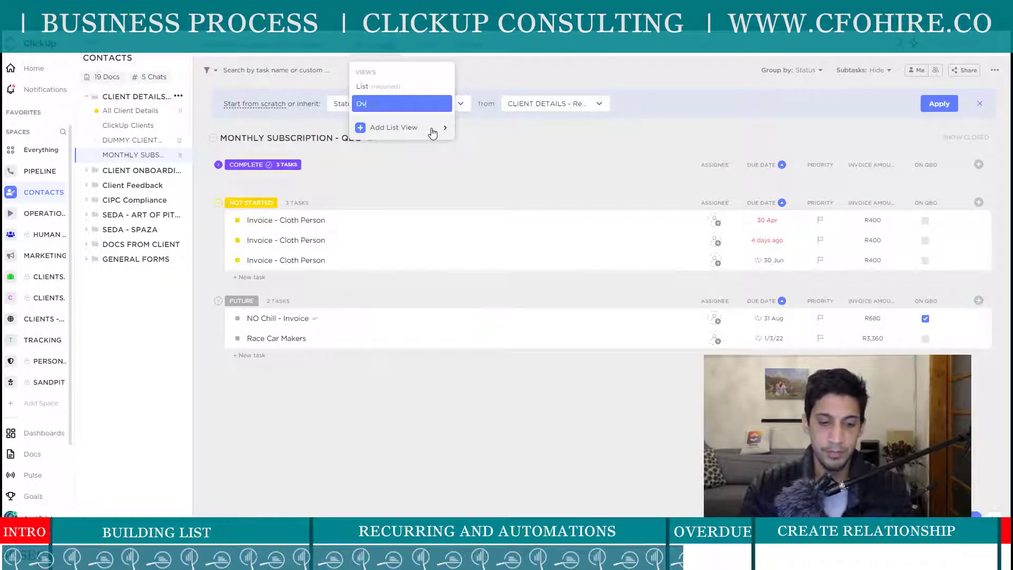
type("erdue Bi")
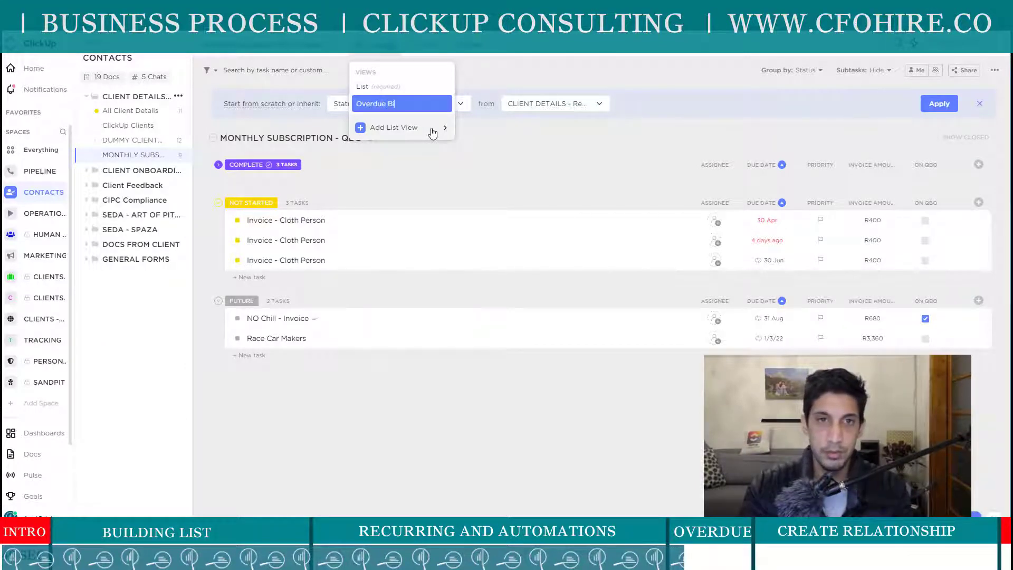
type("llings")
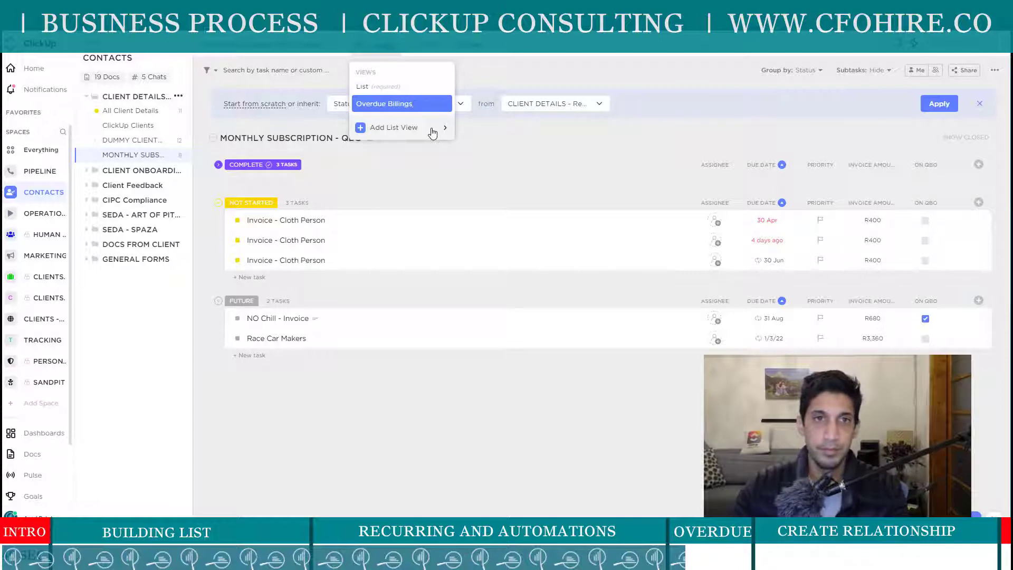
key("Return")
left_click(479, 91)
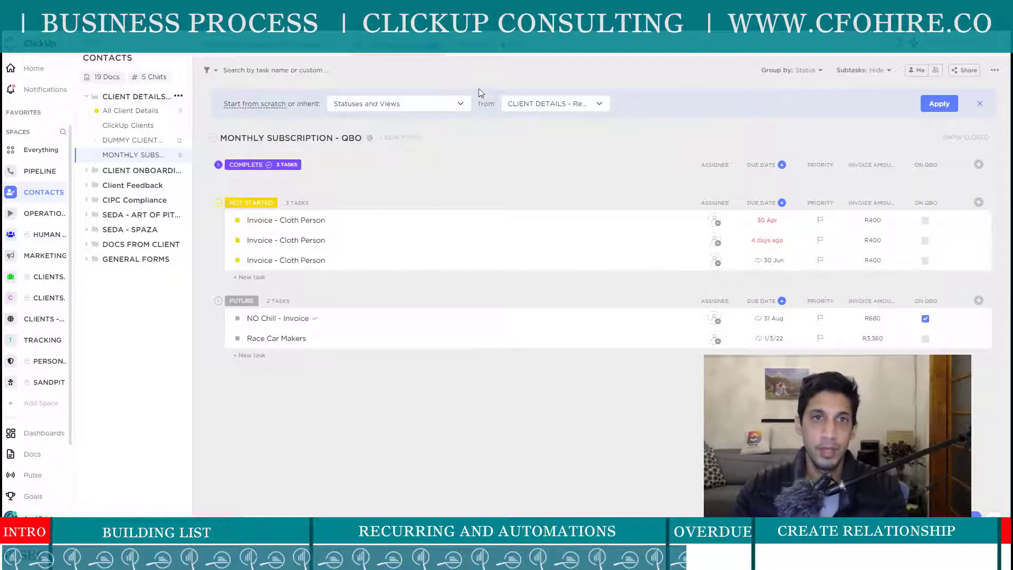
left_click(433, 54)
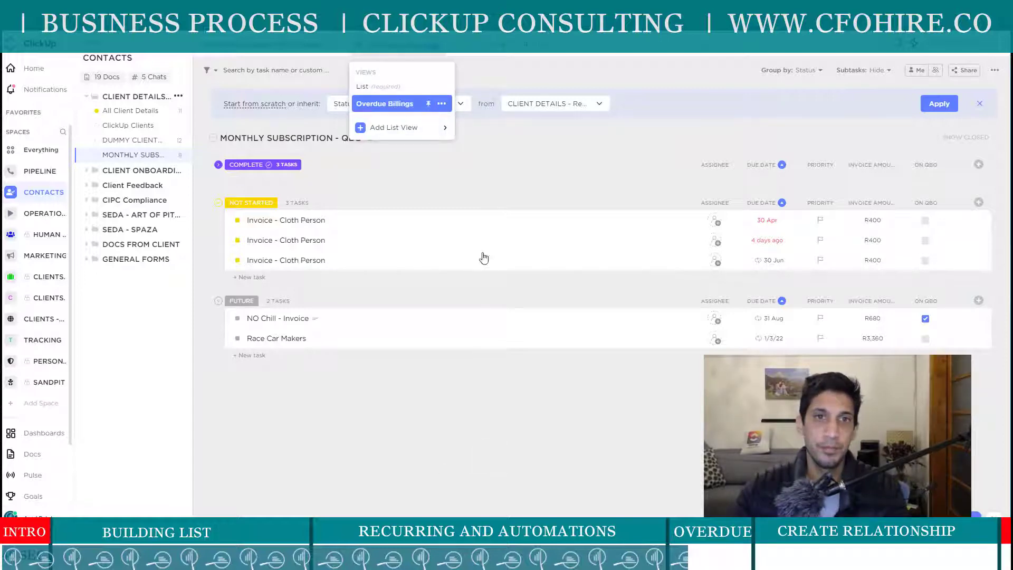
left_click(486, 290)
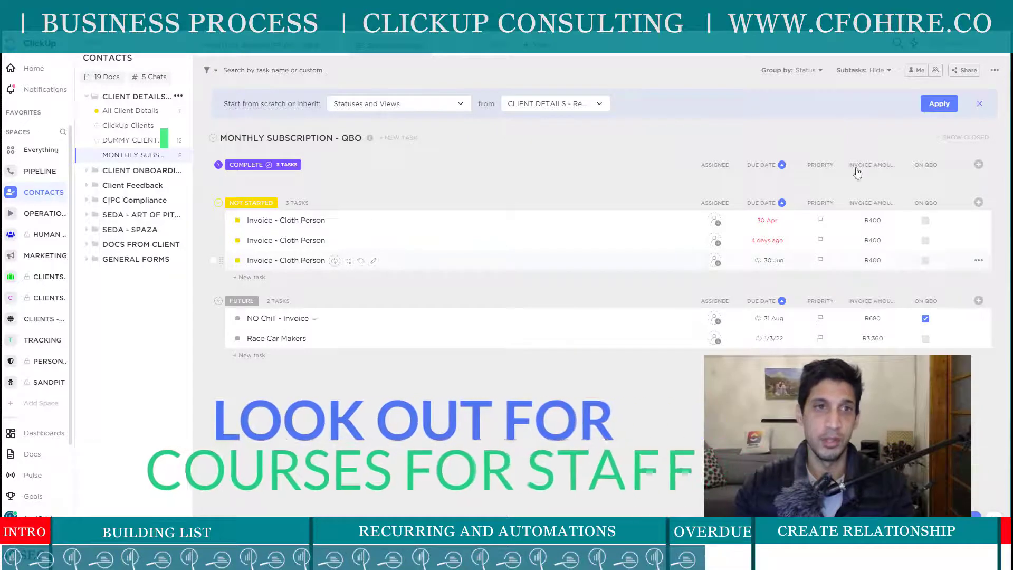
Filter the Overdue Billings view to tasks whose ON QBO field is not checked.
left_click(215, 72)
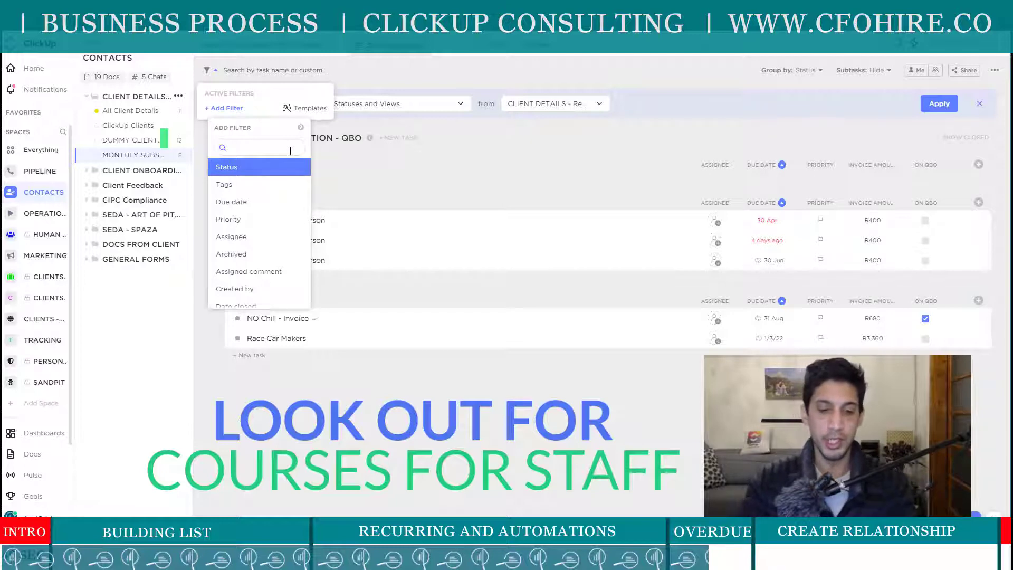
type("cus")
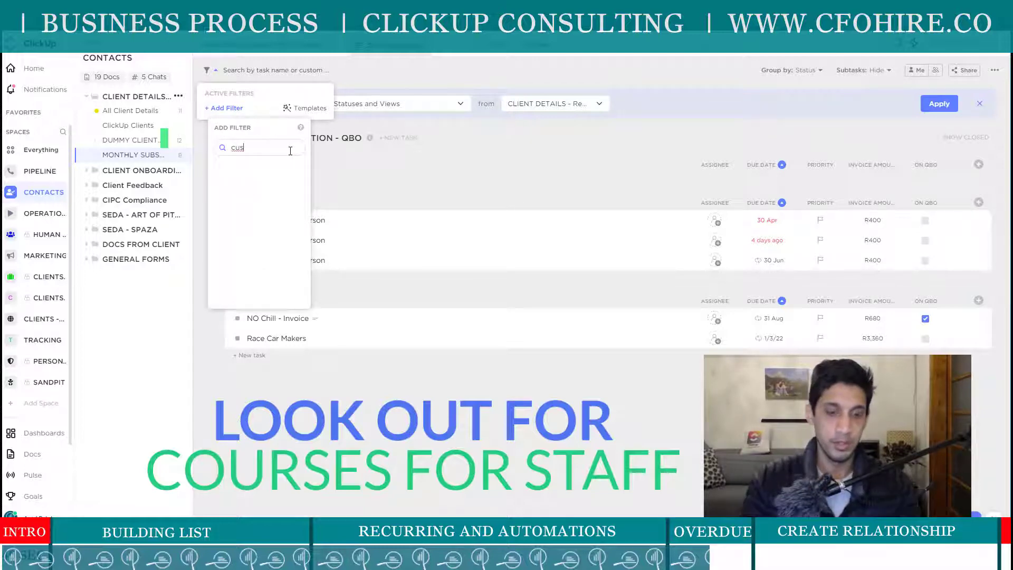
type("t")
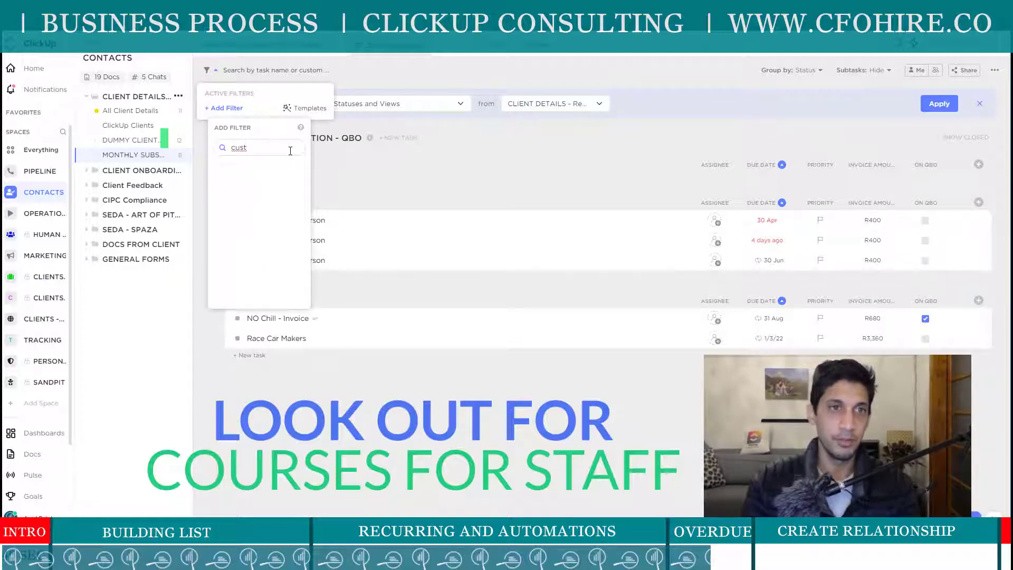
key("BackSpace")
key("BackSpace")
key("BackSpace")
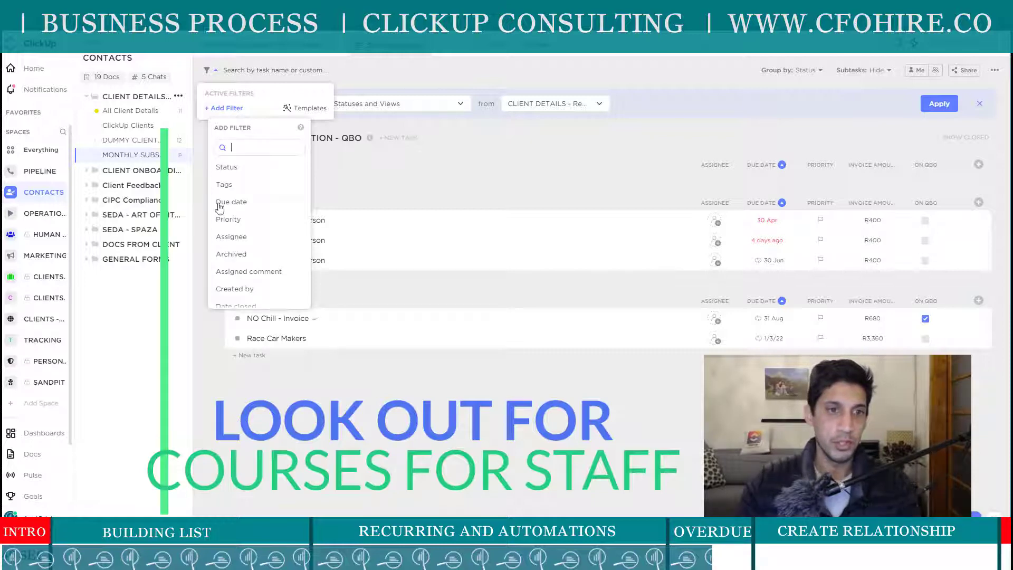
type("ch")
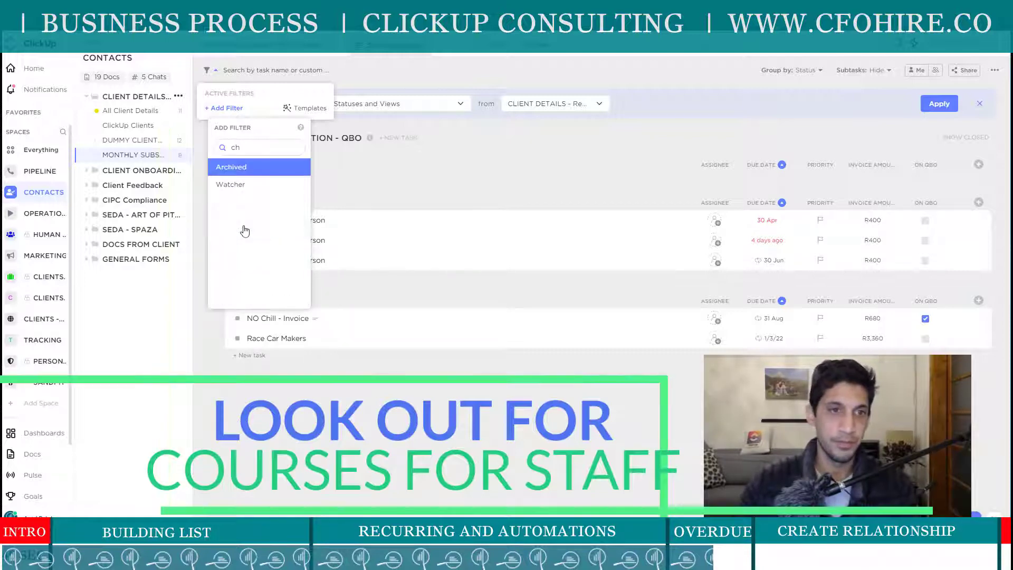
key("BackSpace")
key("BackSpace")
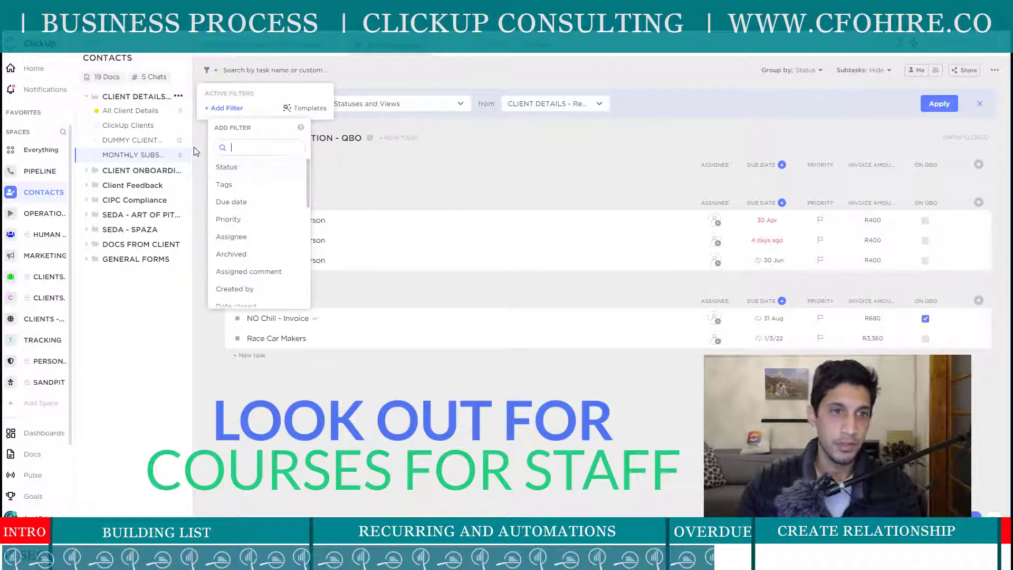
scroll(257, 284, "down", 5)
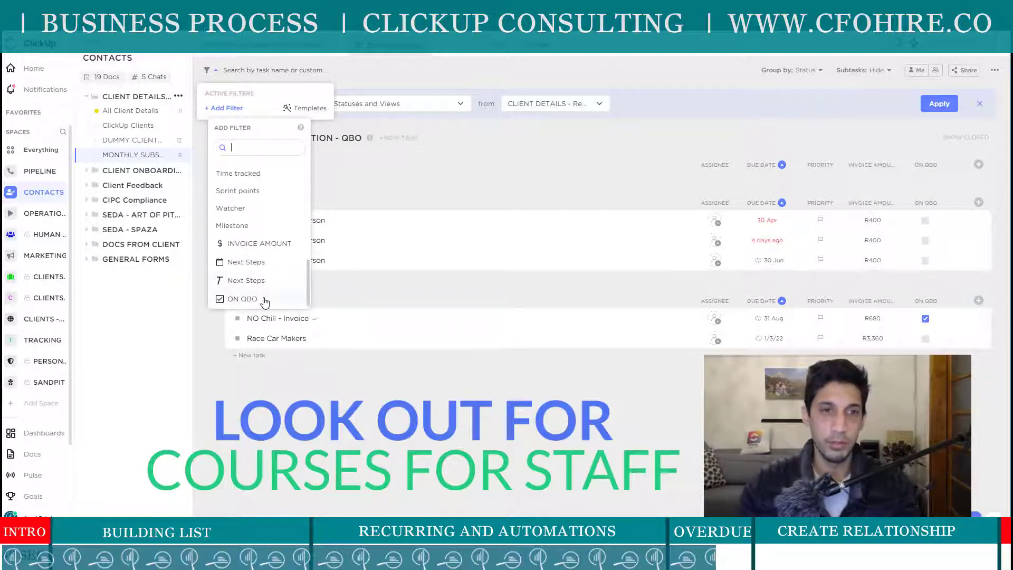
left_click(262, 299)
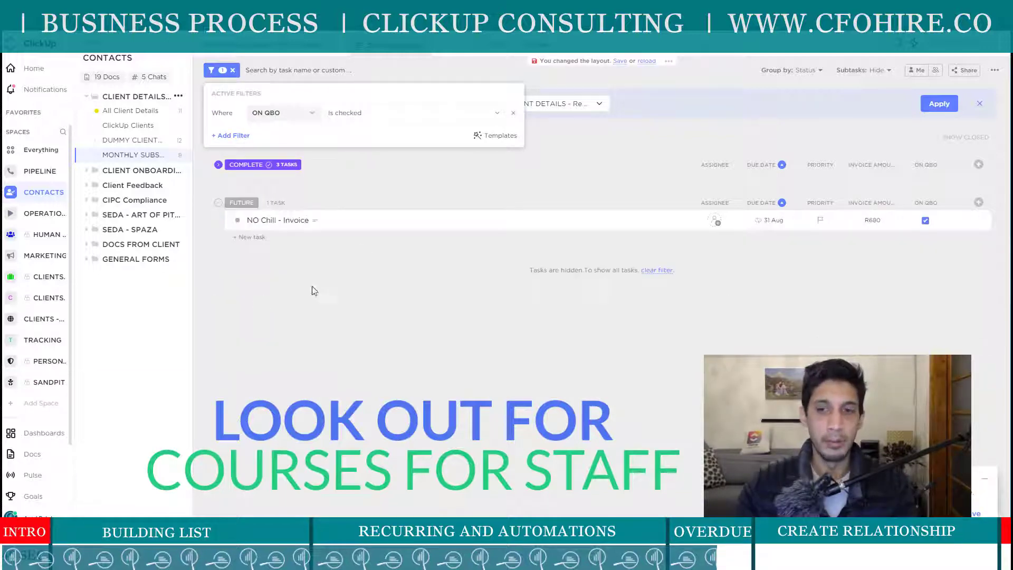
left_click(495, 113)
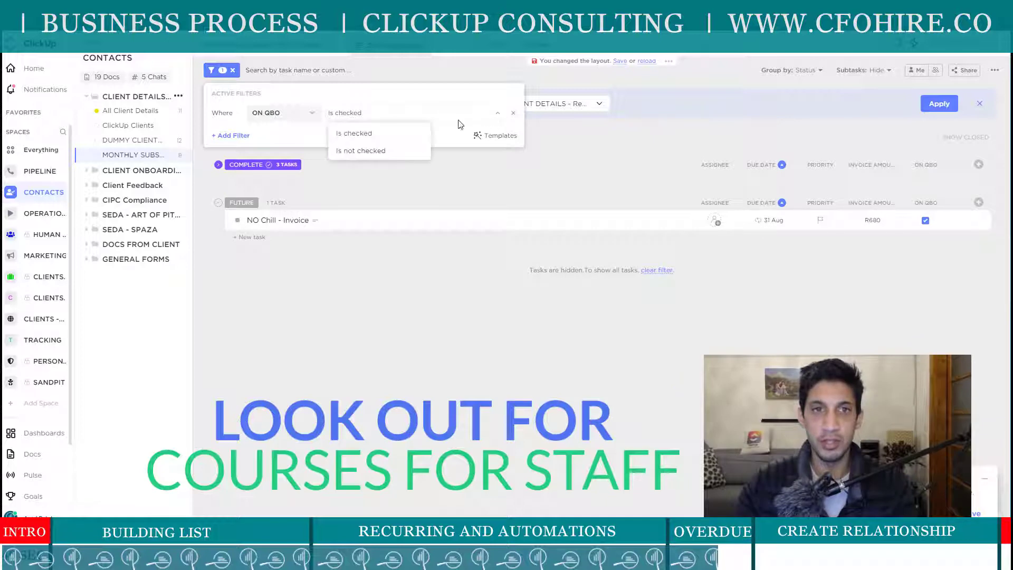
left_click(377, 153)
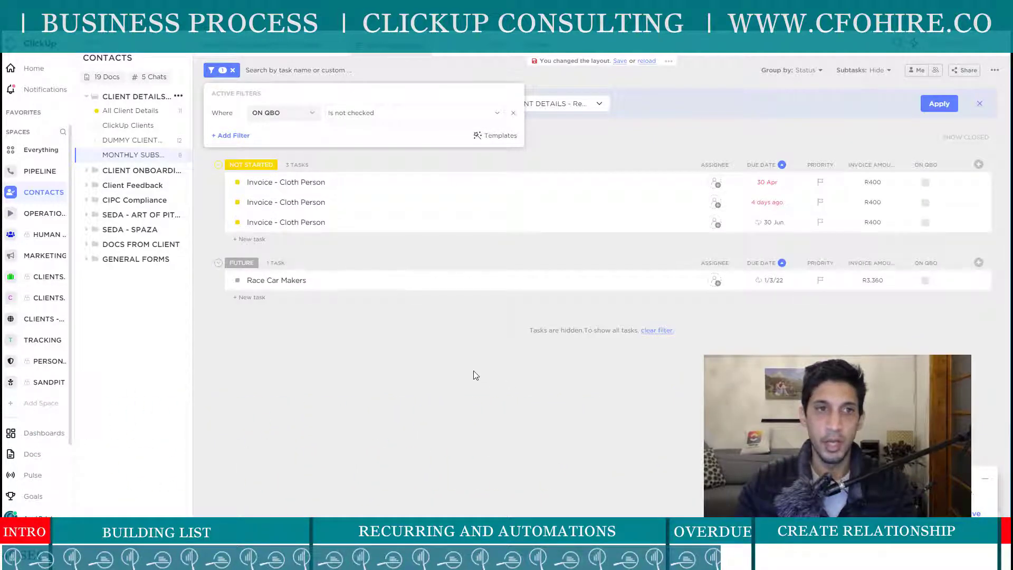
left_click(726, 343)
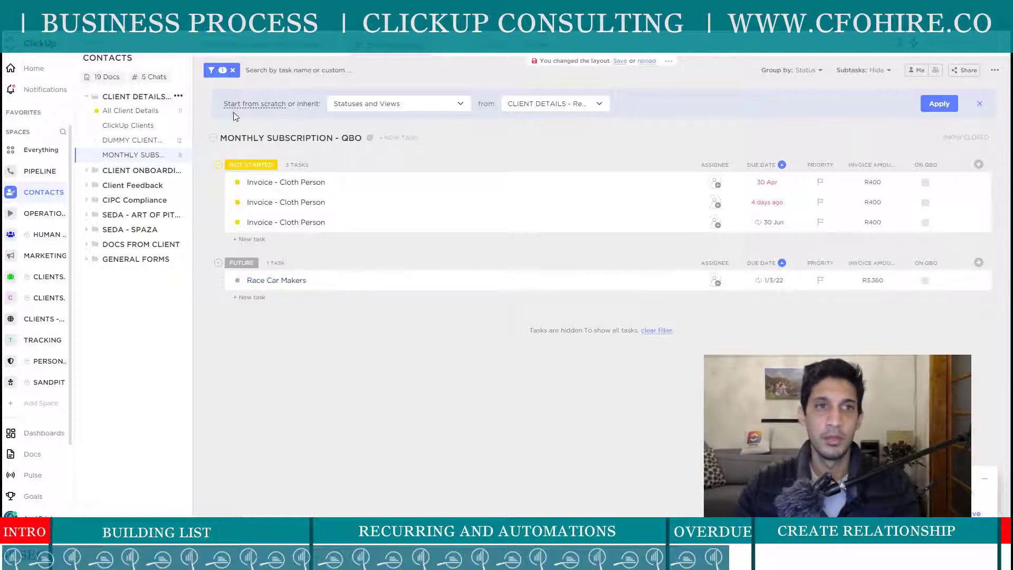
Add a second filter requiring the due date to be Overdue, and save the Overdue Billings view for everyone.
left_click(220, 73)
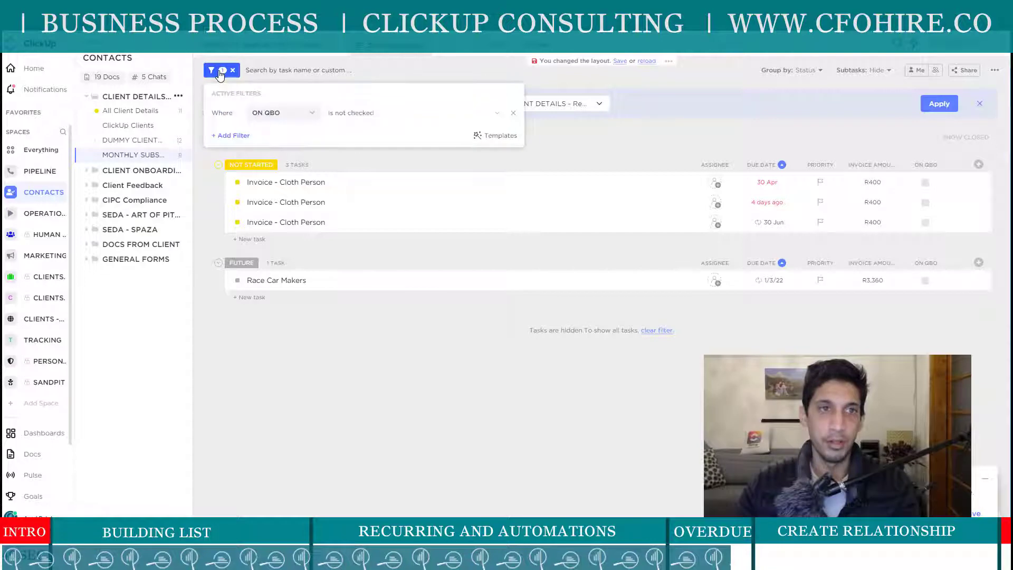
left_click(232, 137)
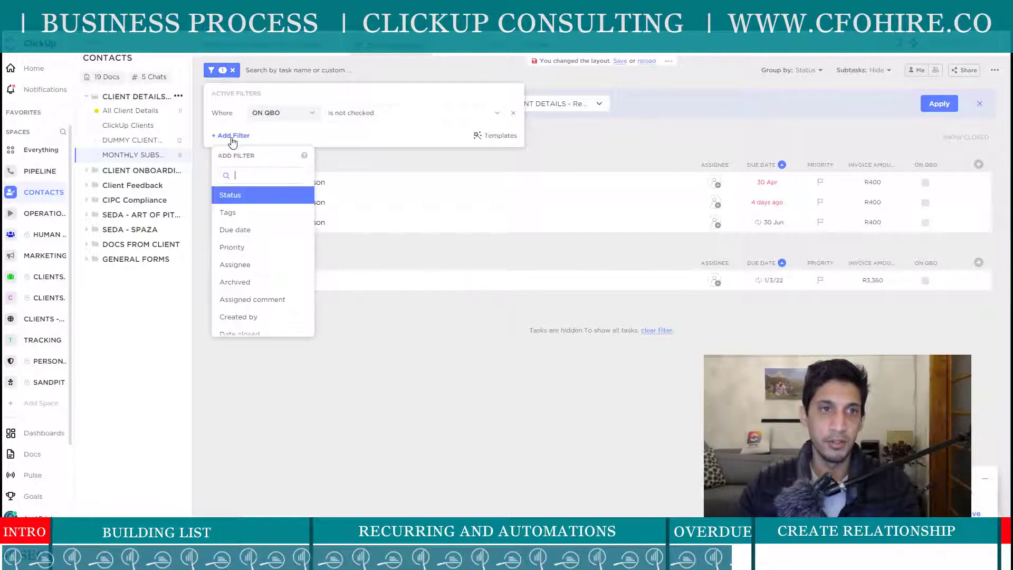
left_click(255, 231)
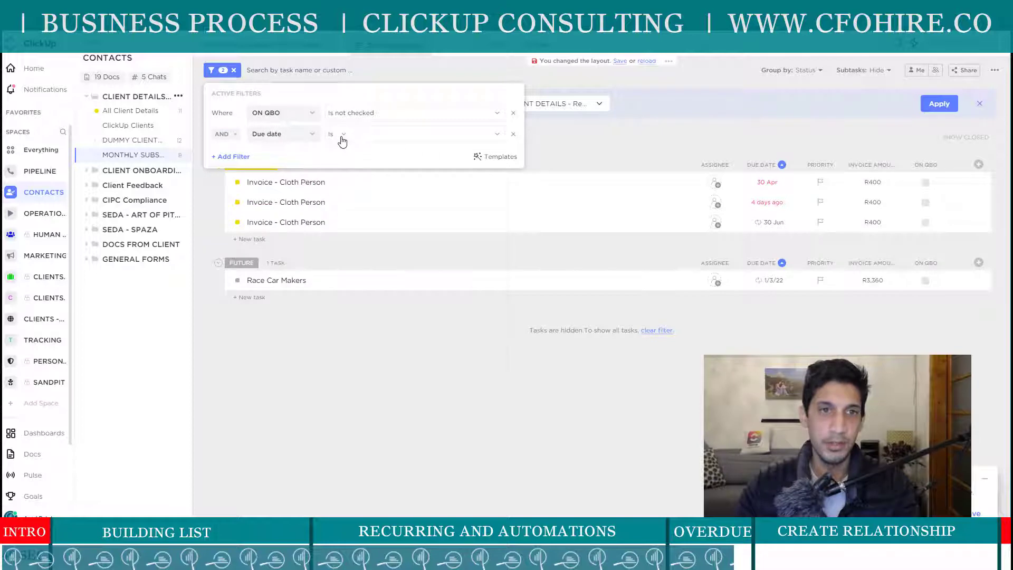
left_click(342, 138)
scroll(460, 264, "down", 5)
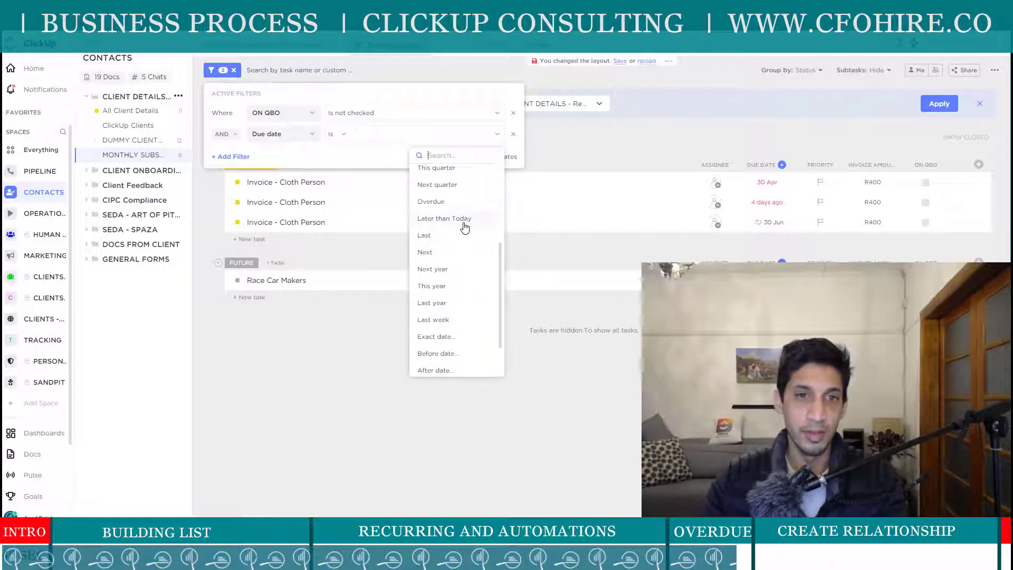
left_click(458, 203)
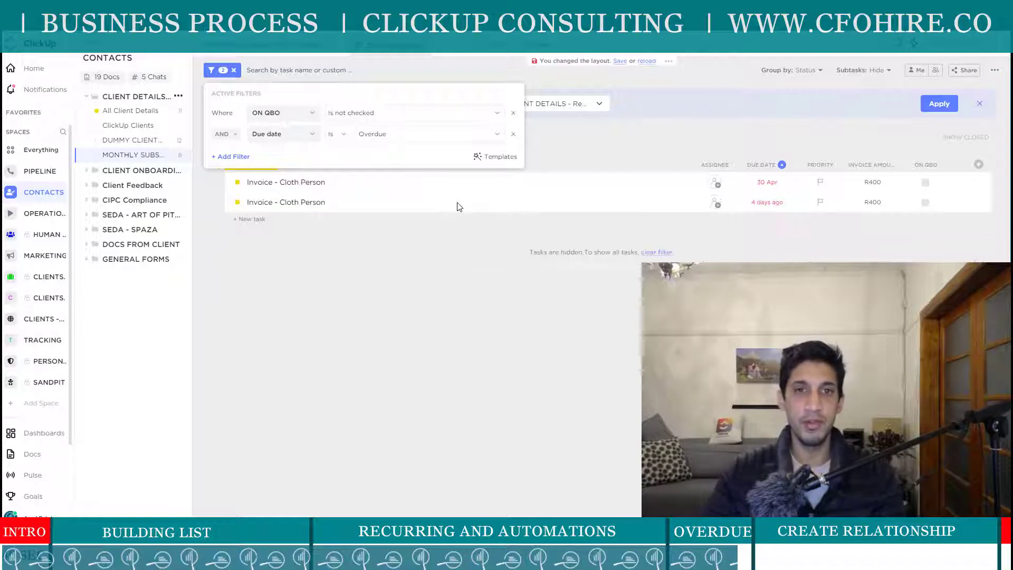
left_click(433, 297)
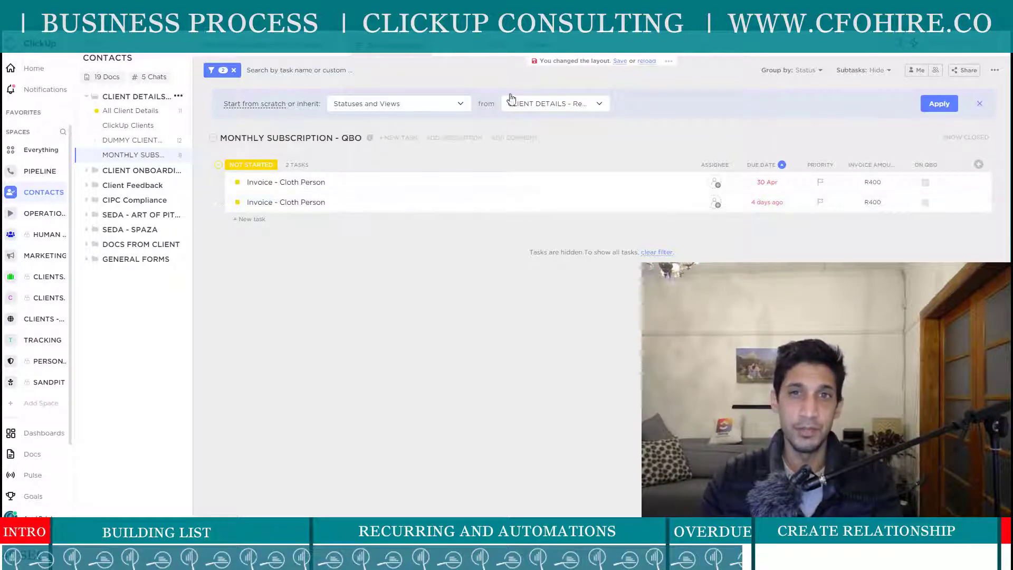
left_click(620, 62)
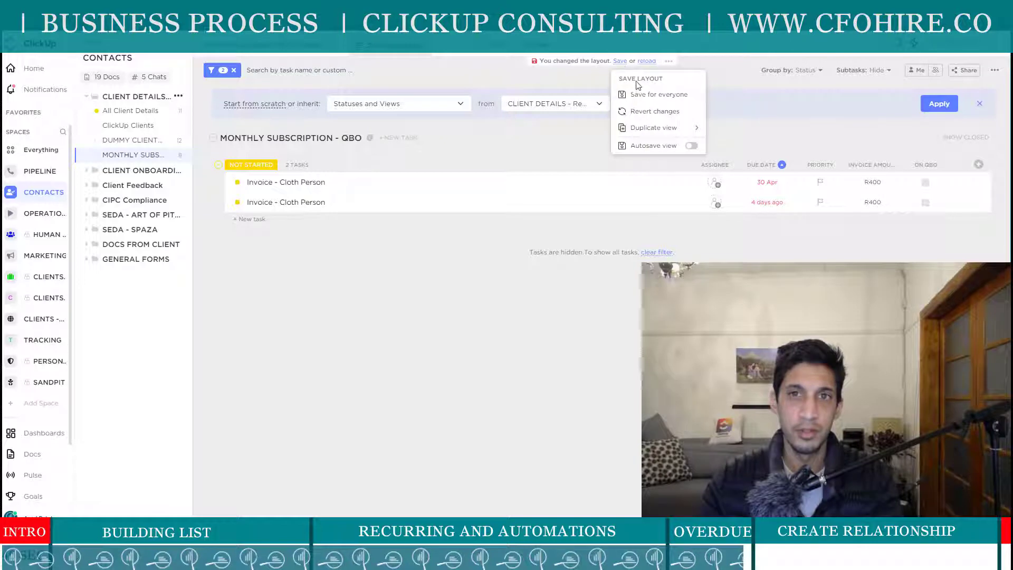
left_click(676, 99)
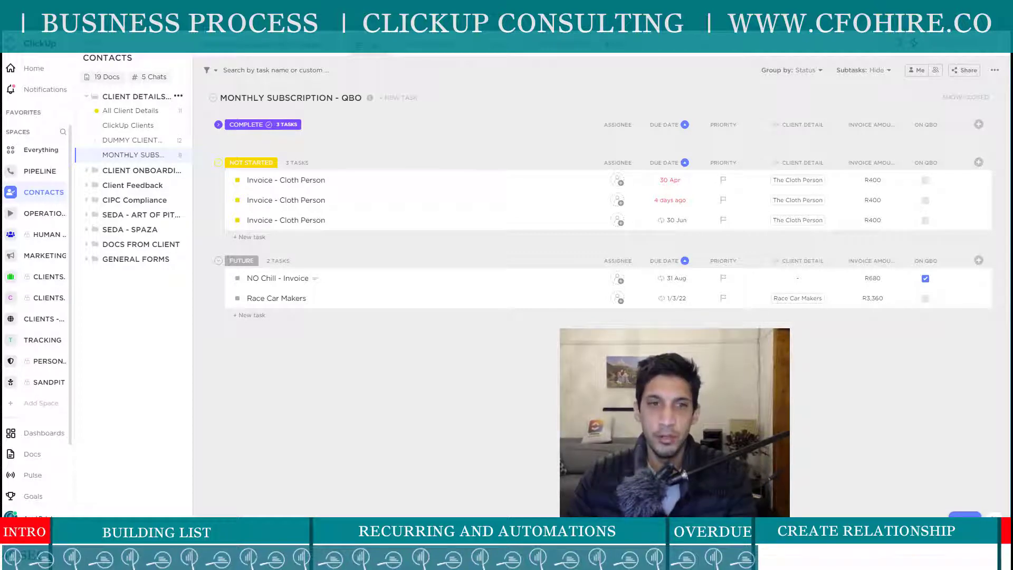
Link the NO Chill invoice task to the No Chill Peppers record in its Client Detail field.
left_click(799, 279)
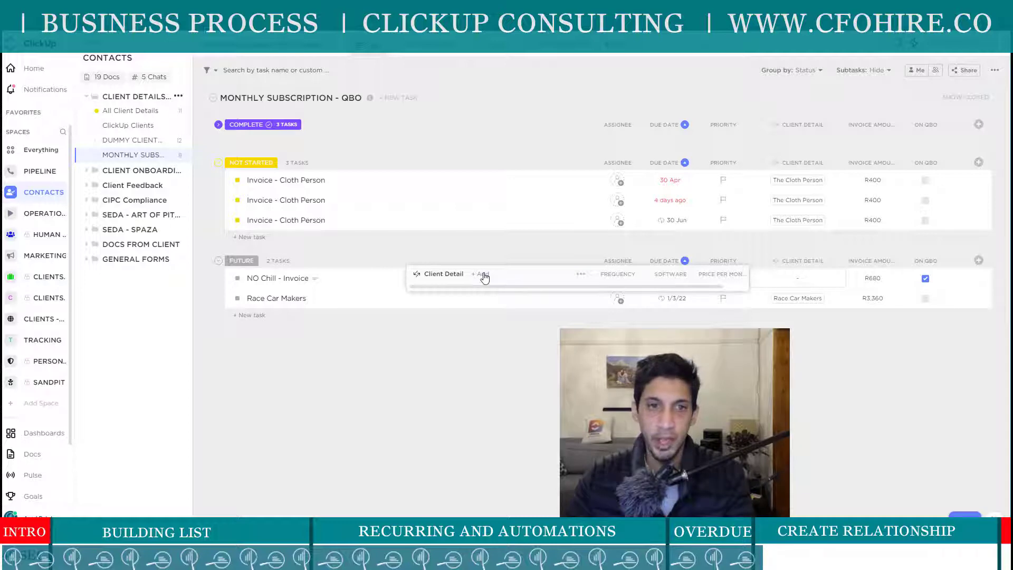
left_click(484, 275)
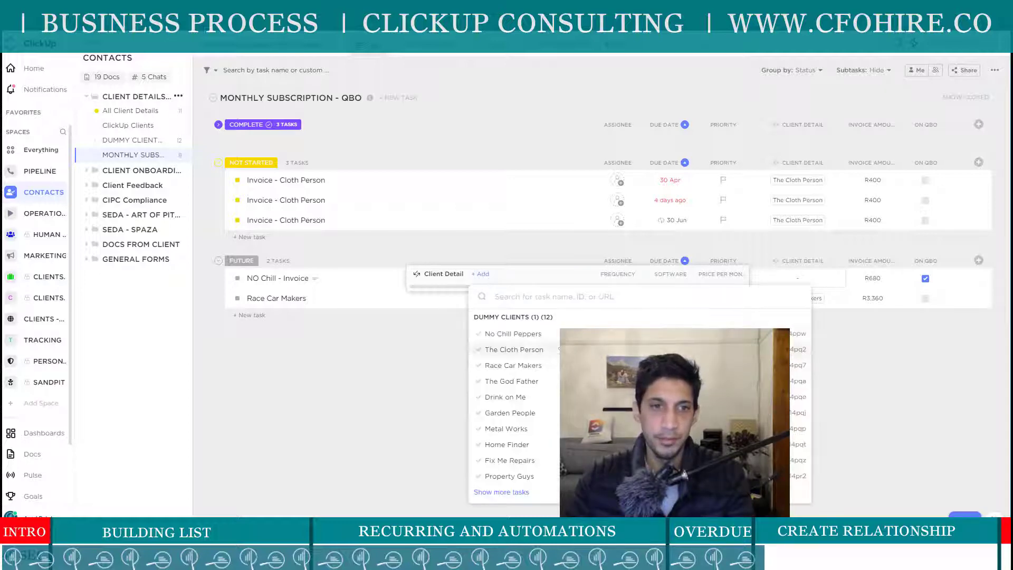
left_click(537, 335)
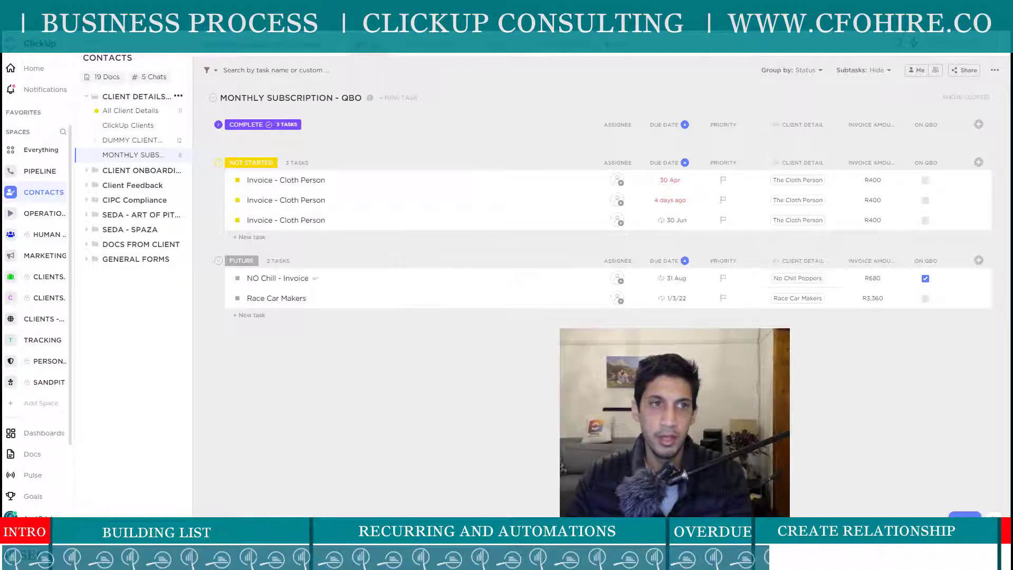
Add a Money column named REvenue from Client, in ZAR - Rand (R), to the DUMMY CLIENTS (1) list.
left_click(133, 141)
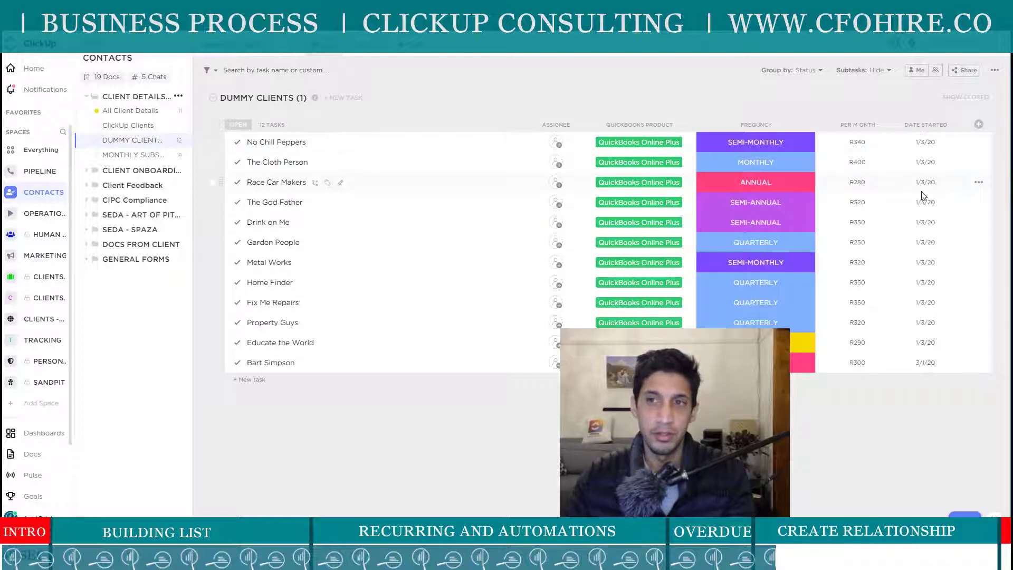
left_click(978, 124)
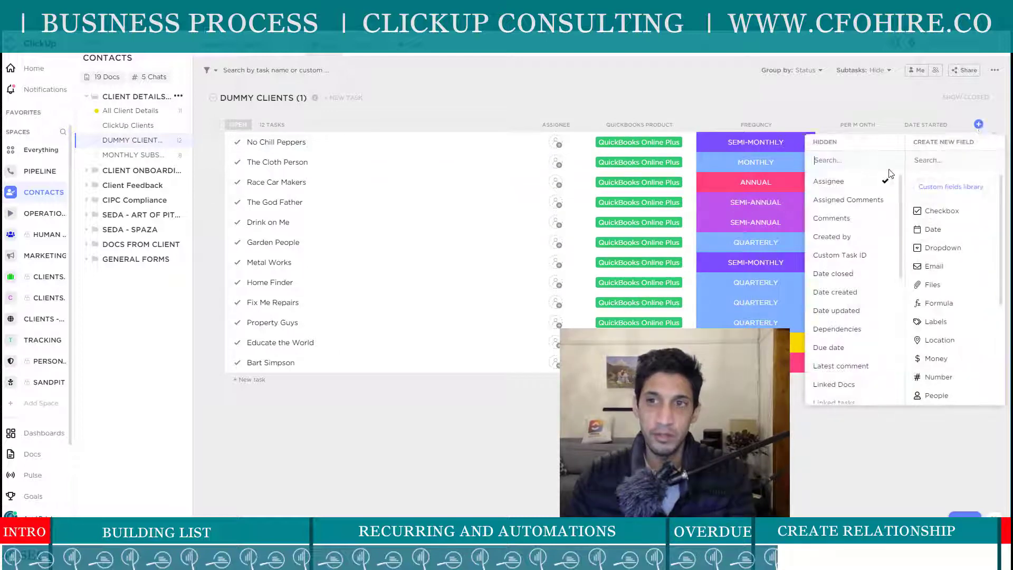
scroll(856, 291, "down", 5)
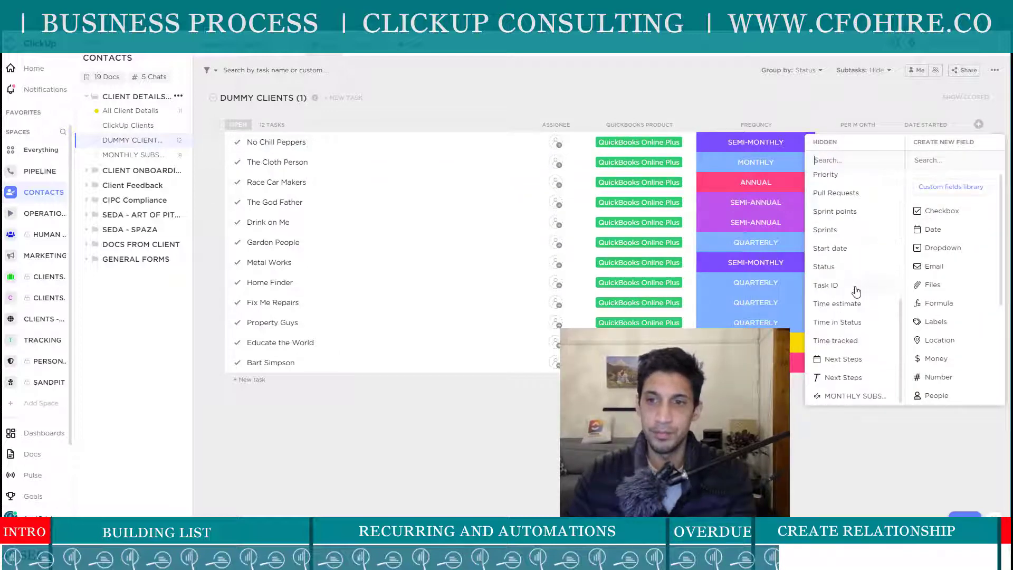
scroll(855, 289, "up", 5)
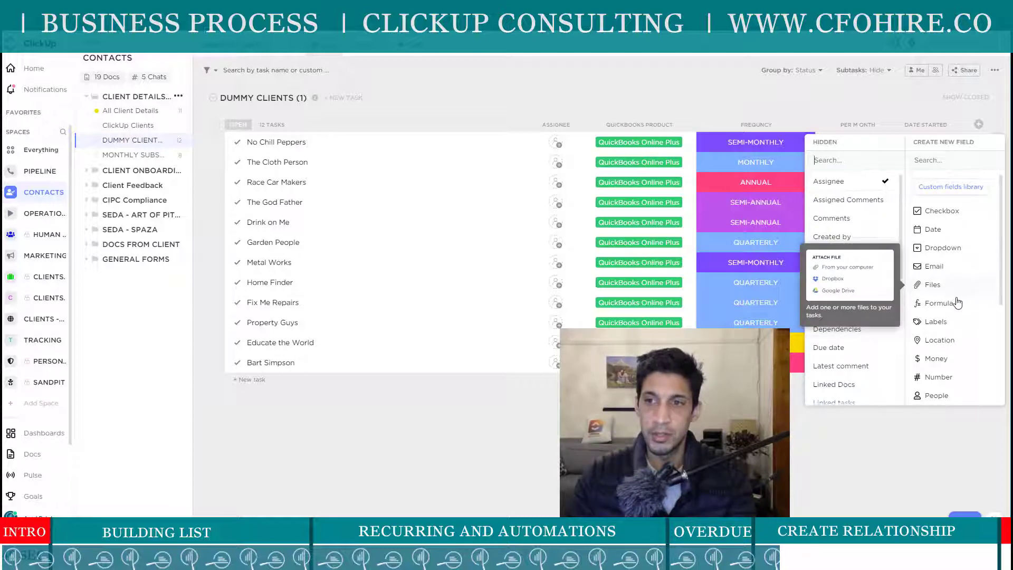
left_click(935, 358)
type("REve")
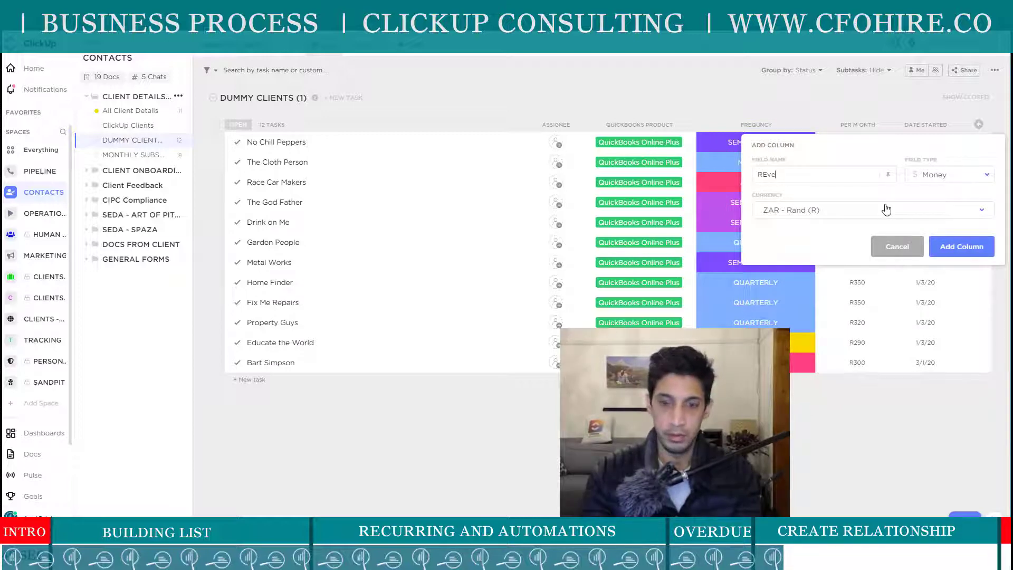
type("nue from Clien")
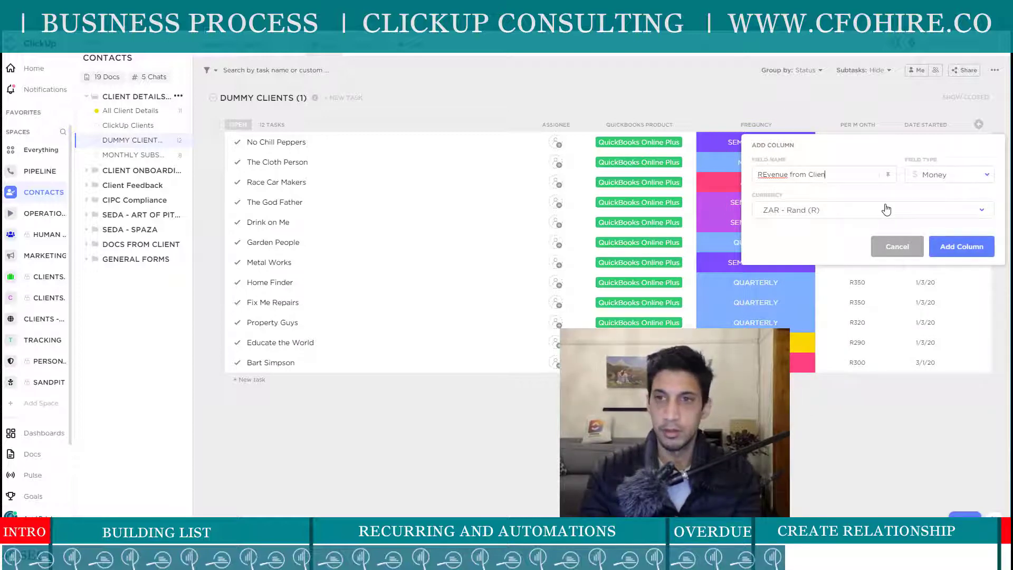
type("t")
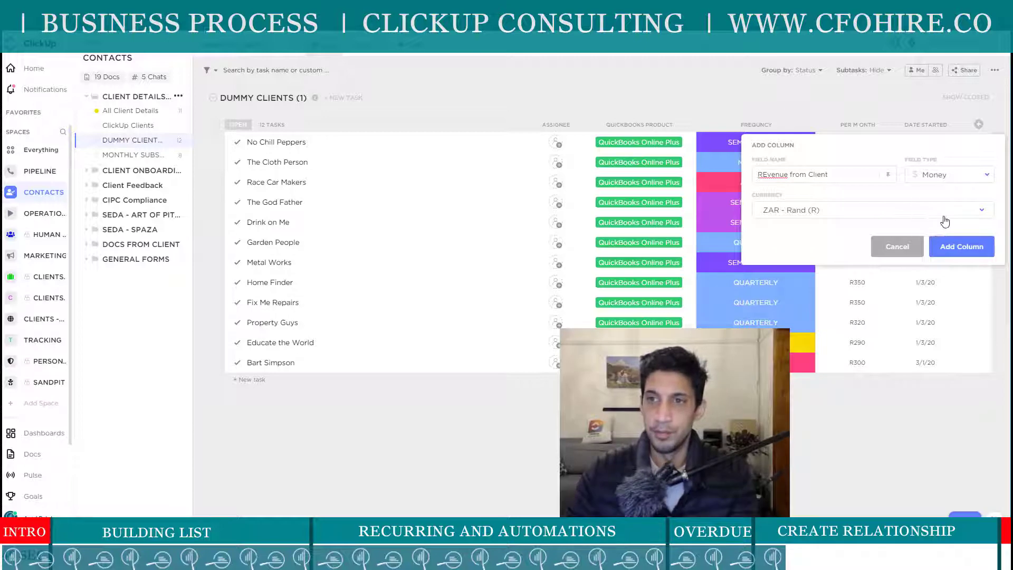
left_click(959, 245)
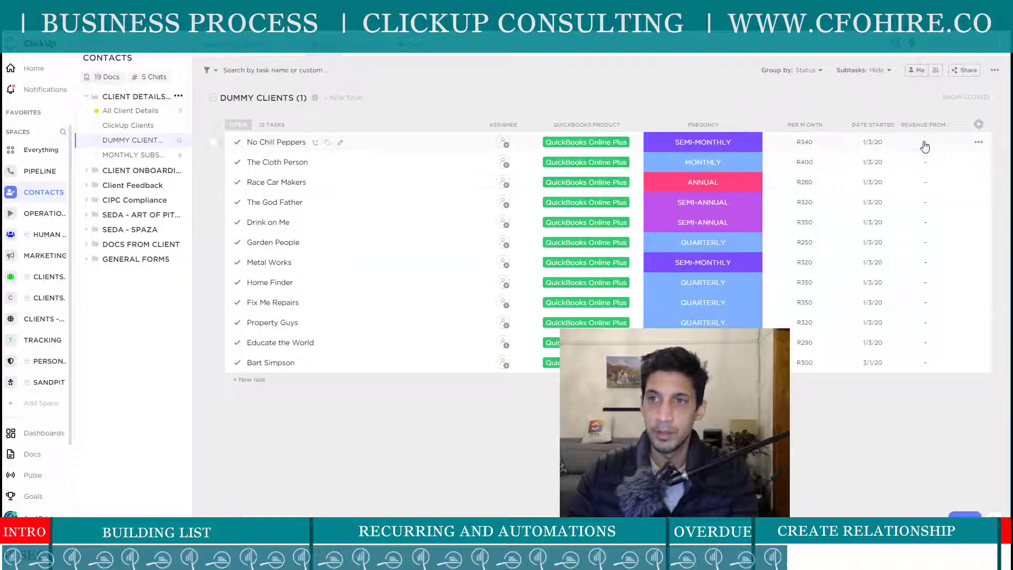
Enter client revenue of R5,000 for No Chill Peppers, R10,000 for The Cloth Person and R12,000 for Race Car Makers.
left_click(925, 146)
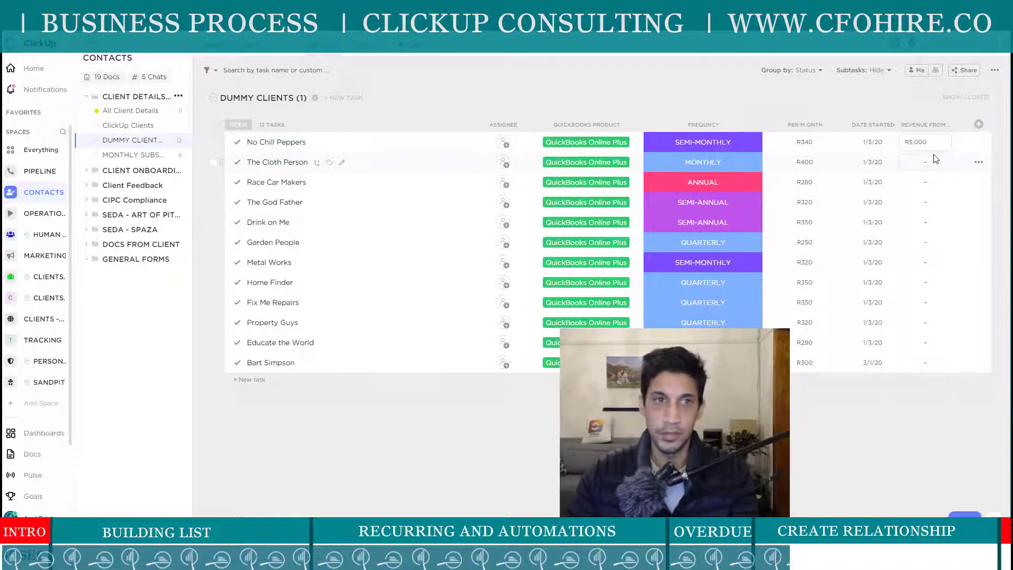
key("Return")
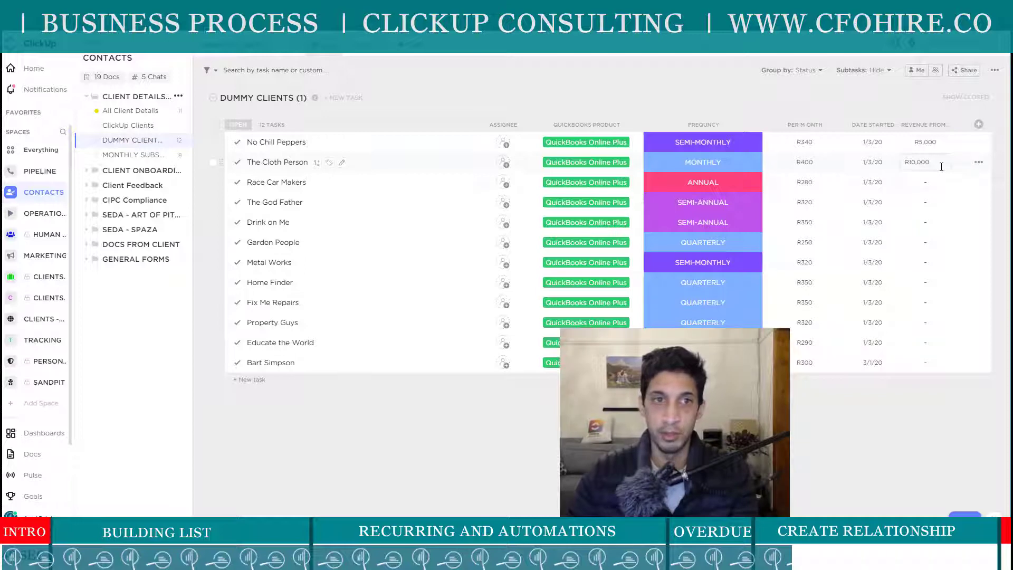
key("Return")
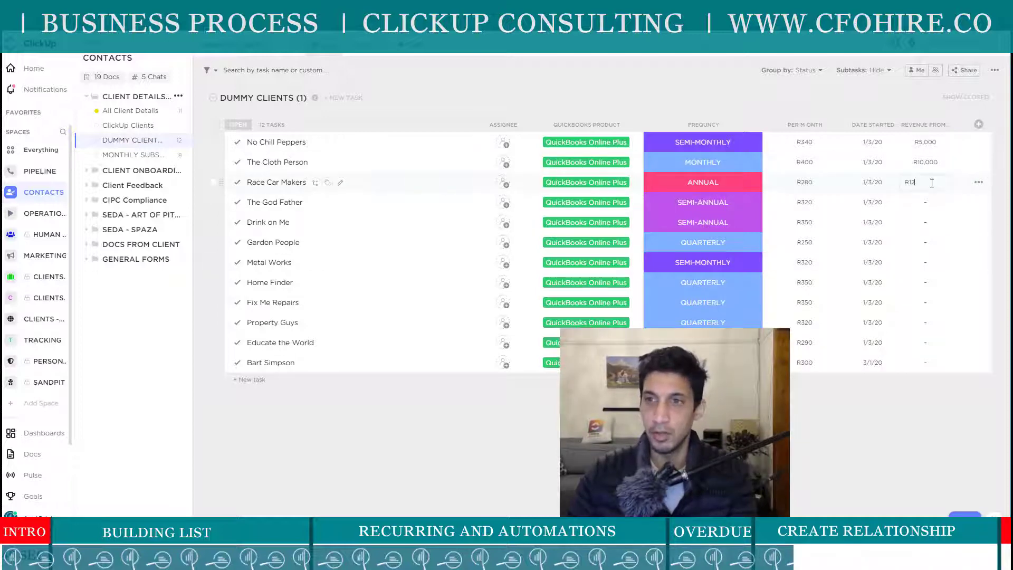
key("Return")
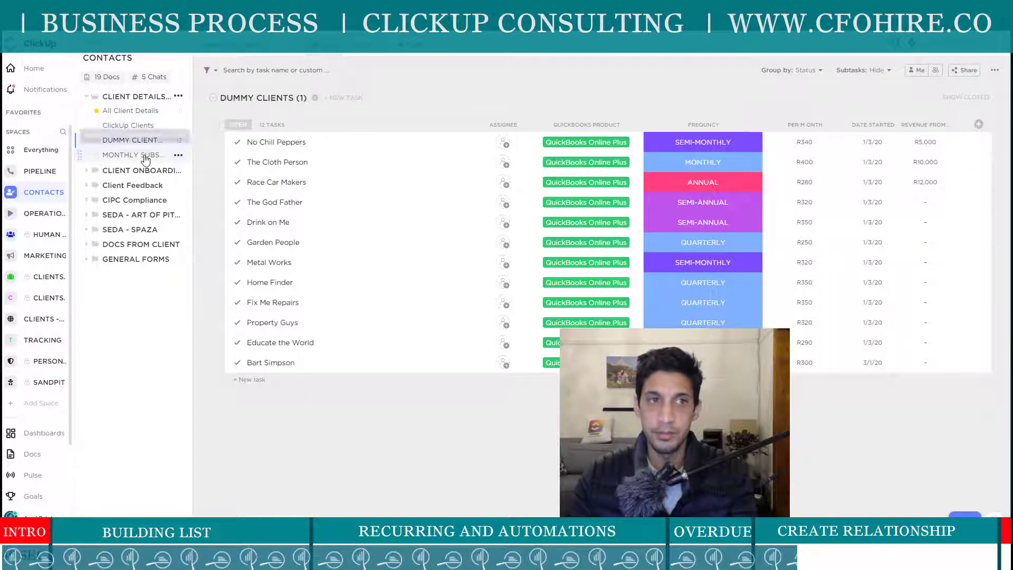
Delete the Client Detail relationship from the Invoice - Cloth Person task due 30 Apr in the MONTHLY SUBSCRIPTION - QBO list.
left_click(170, 159)
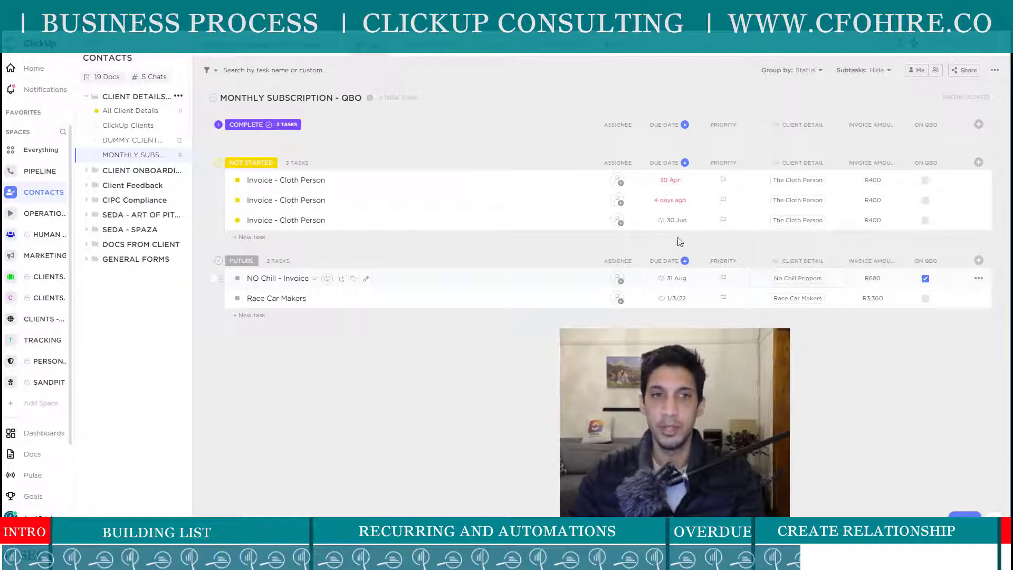
left_click(805, 281)
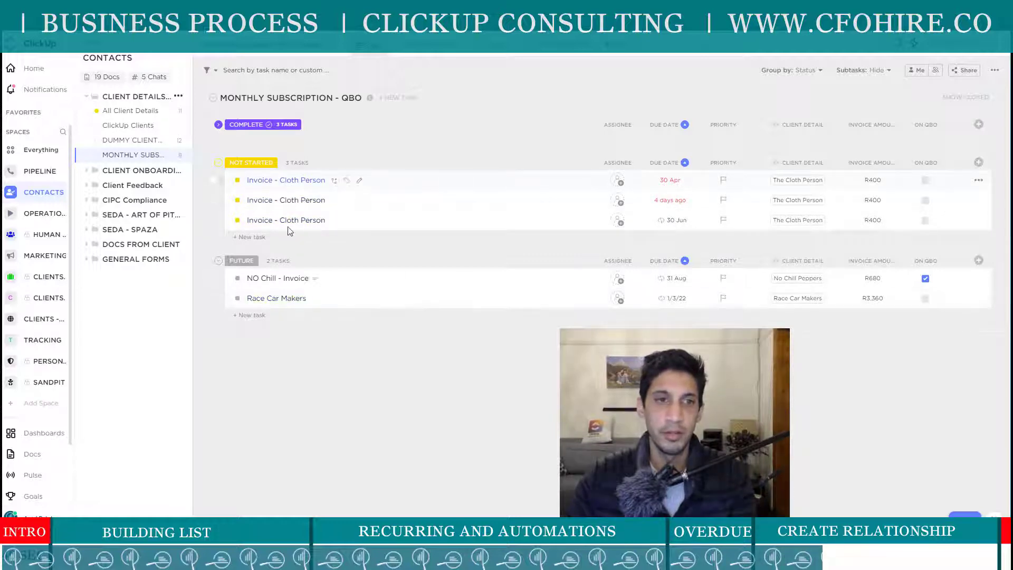
left_click(295, 183)
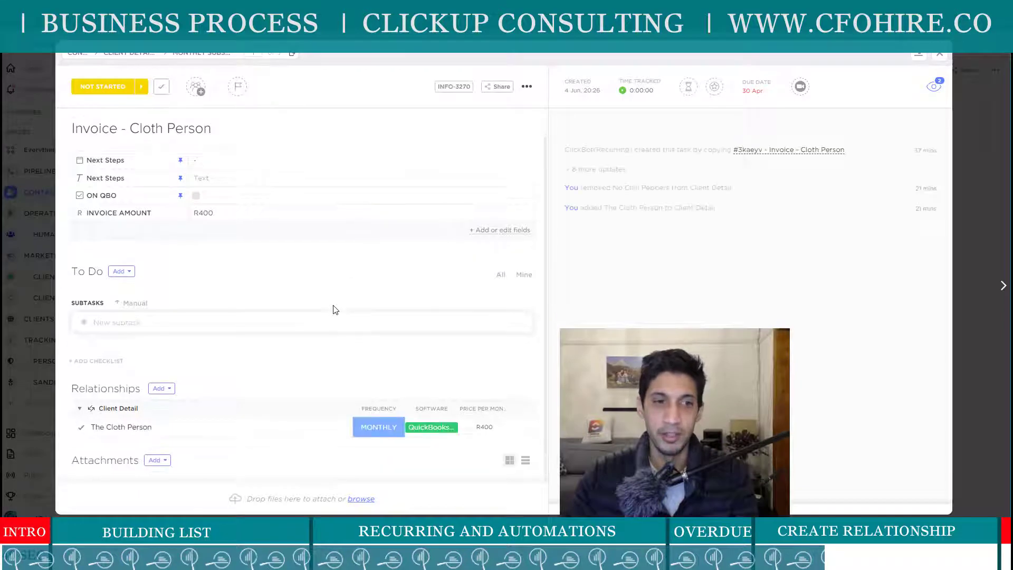
left_click(161, 389)
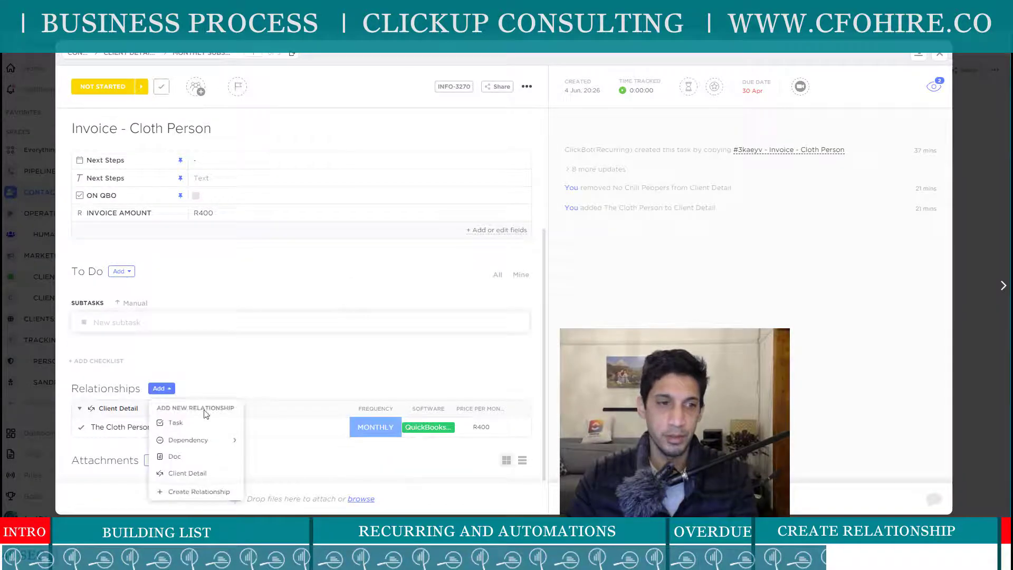
left_click(87, 414)
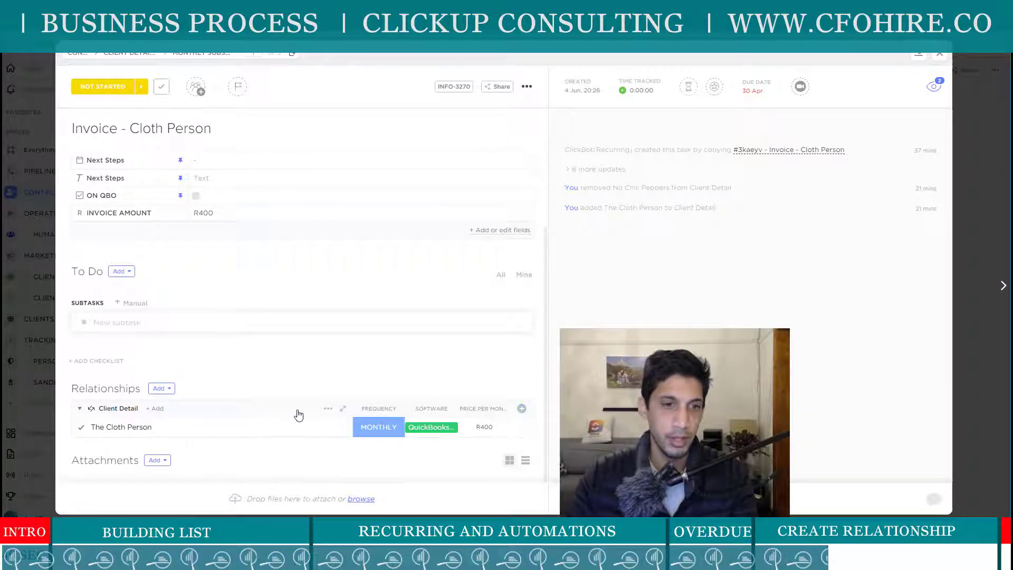
left_click(328, 409)
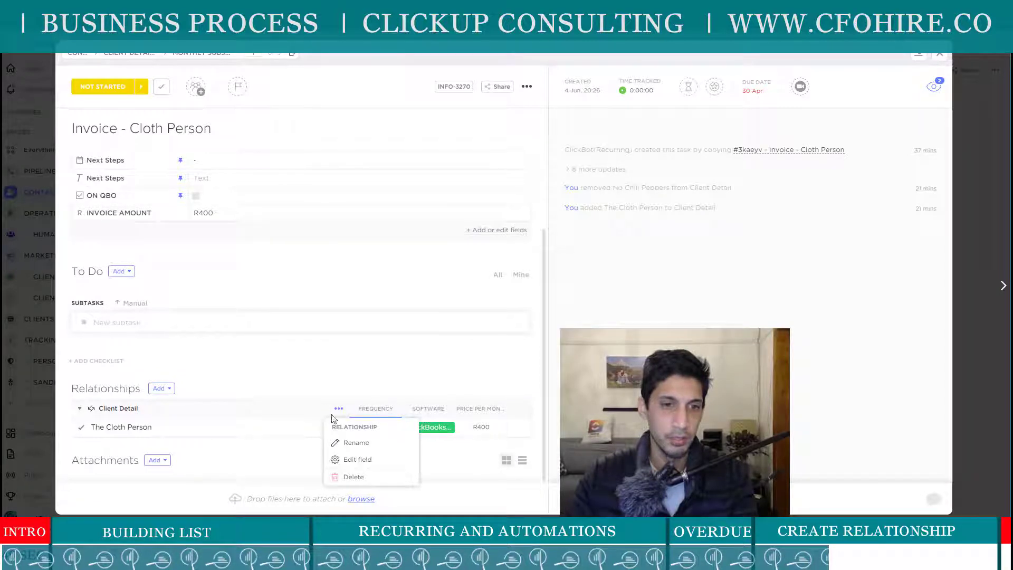
left_click(355, 476)
left_click(572, 267)
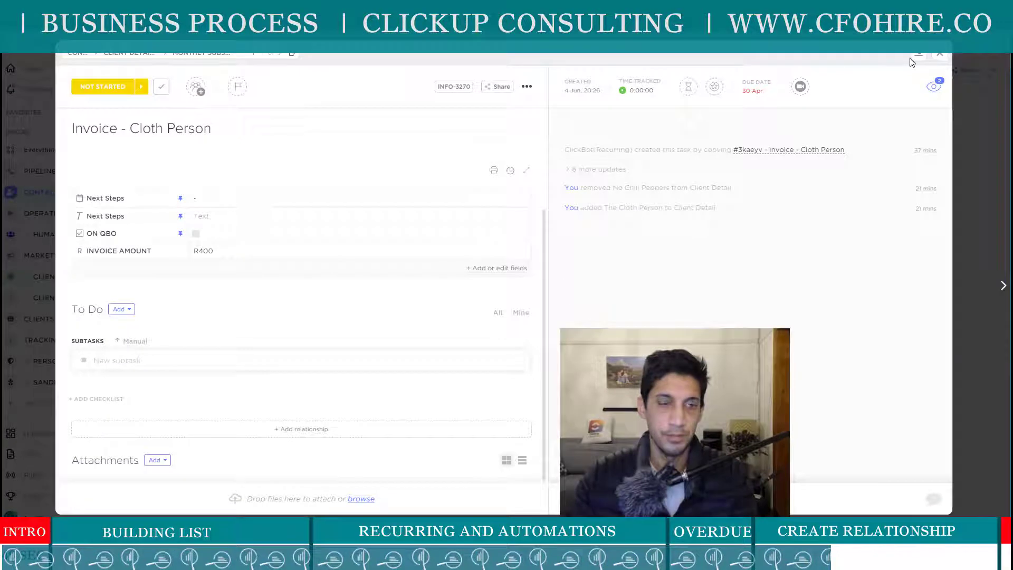
left_click(939, 55)
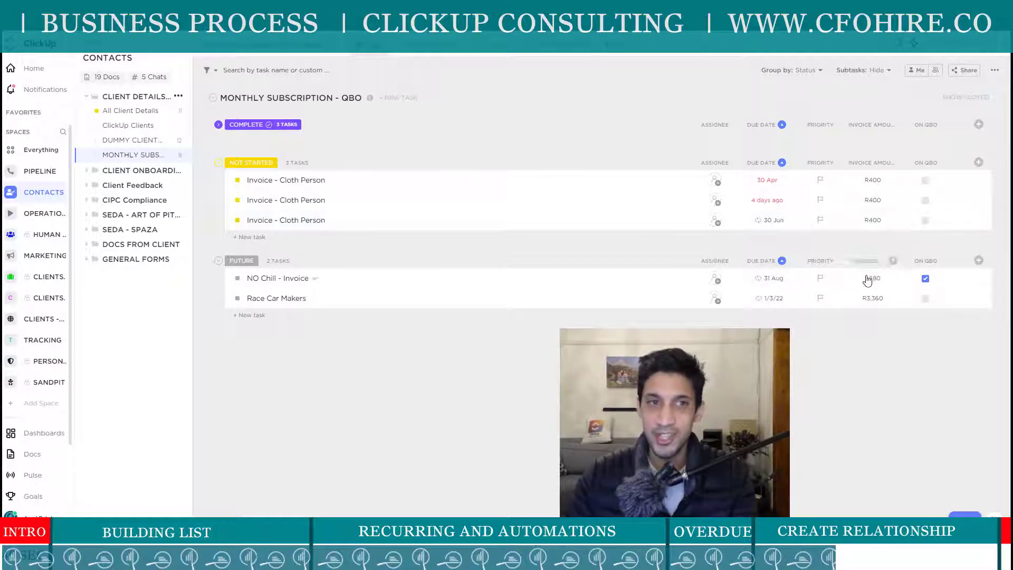
Start a new relationship named Client Details on the Invoice - Cloth Person task due 30 Apr.
left_click(132, 139)
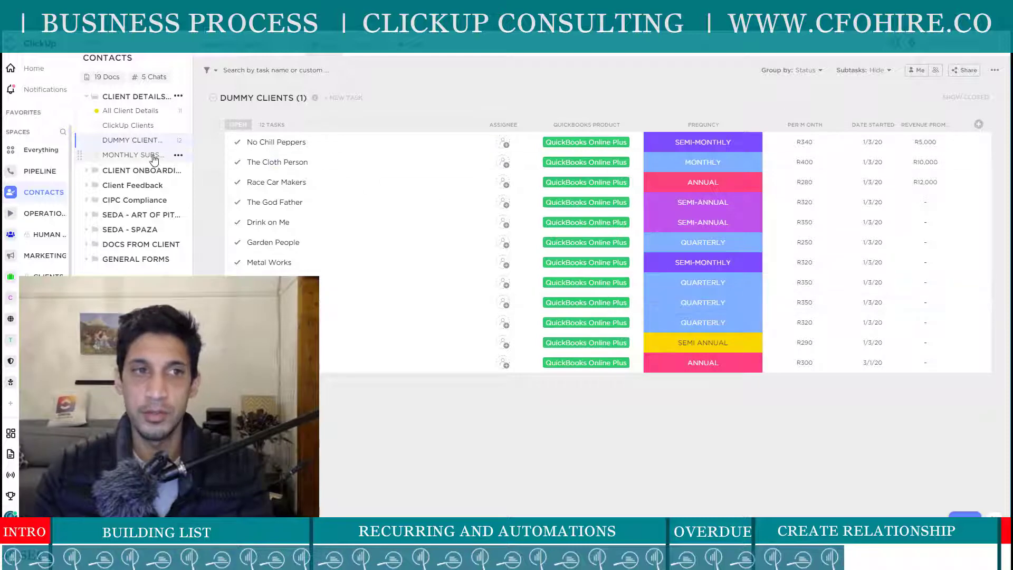
left_click(131, 159)
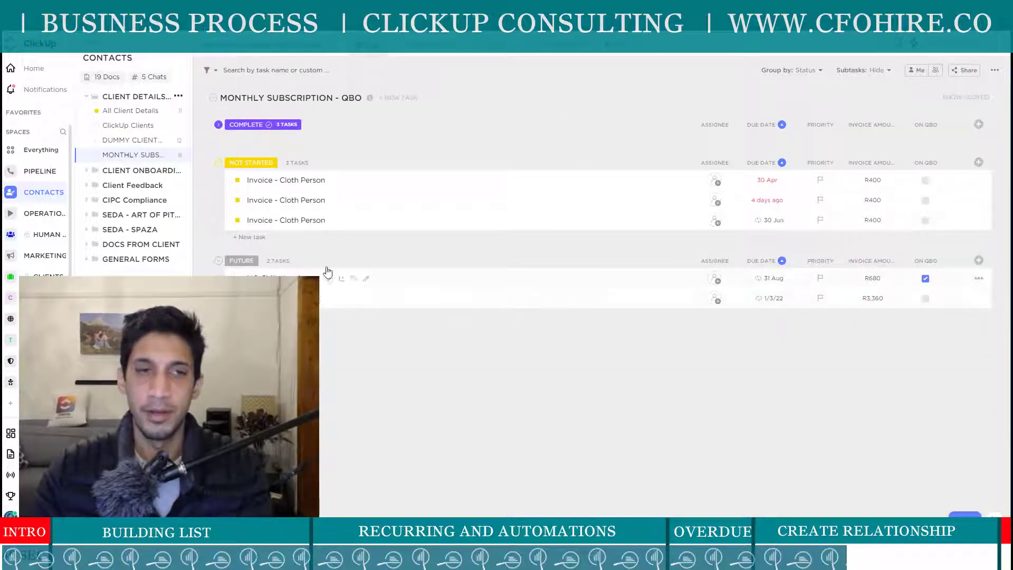
left_click(300, 182)
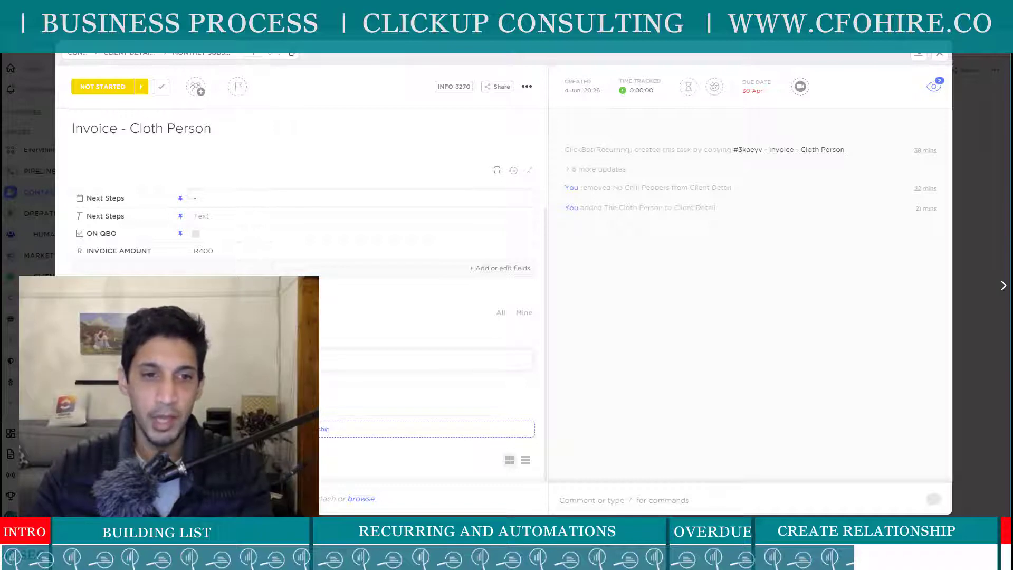
left_click(303, 429)
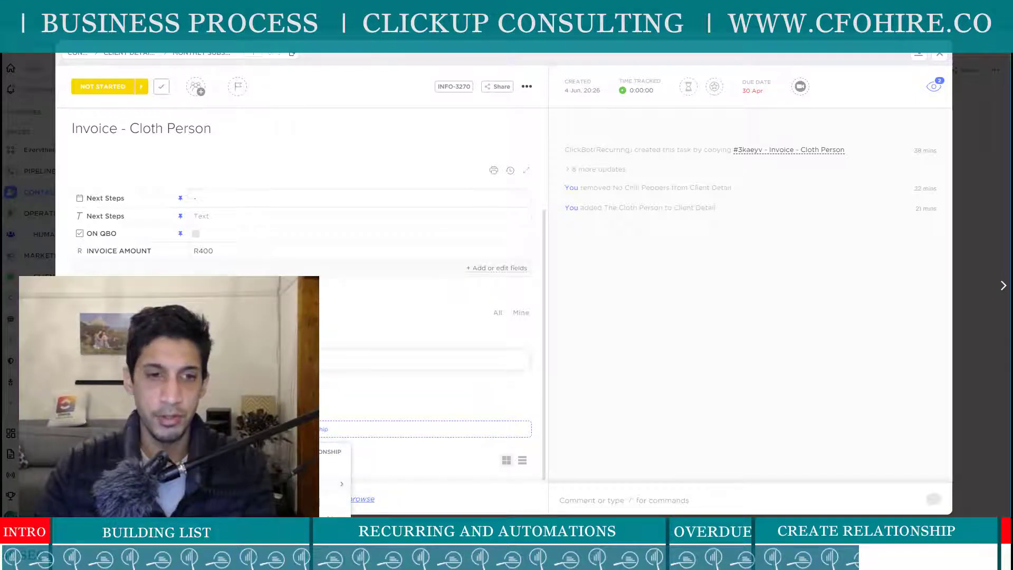
left_click(306, 518)
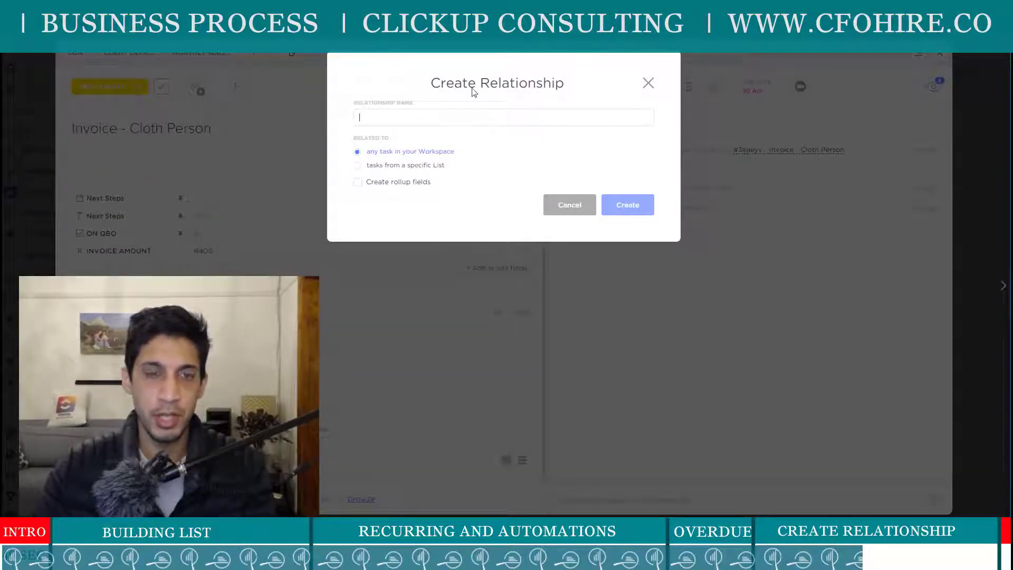
type("Cli")
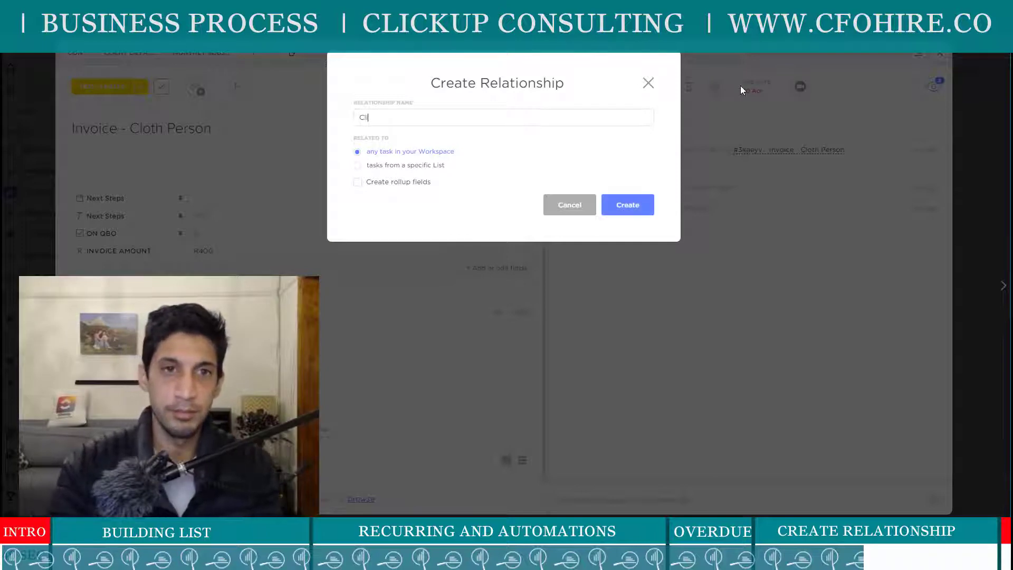
type("ent Details")
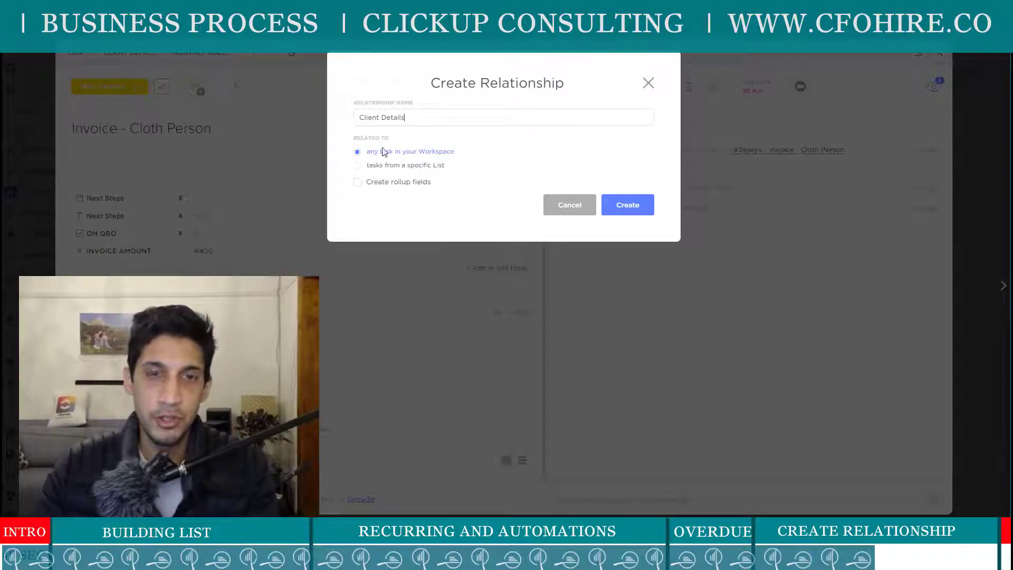
Relate Client Details to tasks from a specific list, choosing DUMMY CLIENTS (1) in the CLIENT DETAILS folder of CONTACTS.
left_click(357, 167)
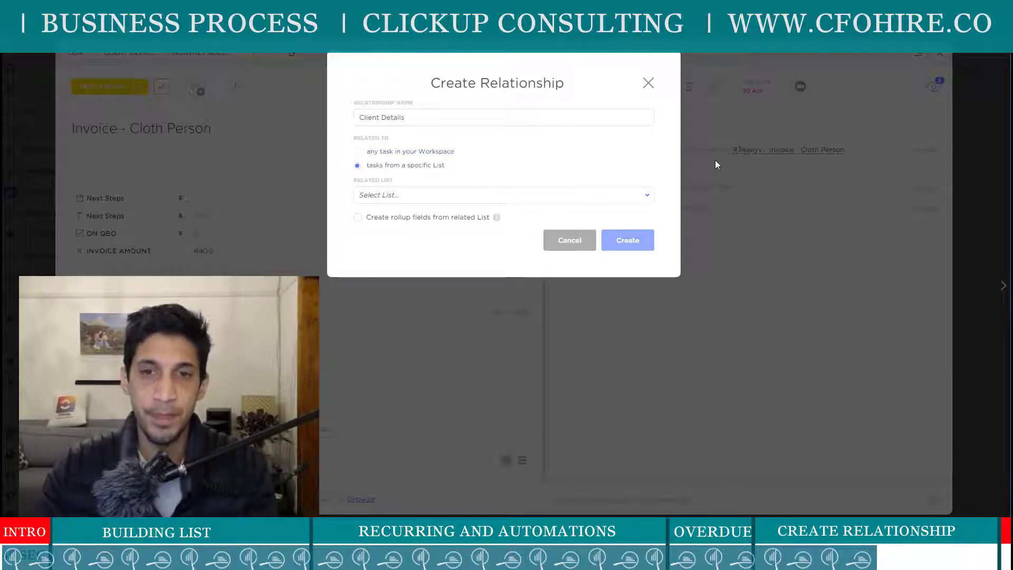
left_click(648, 198)
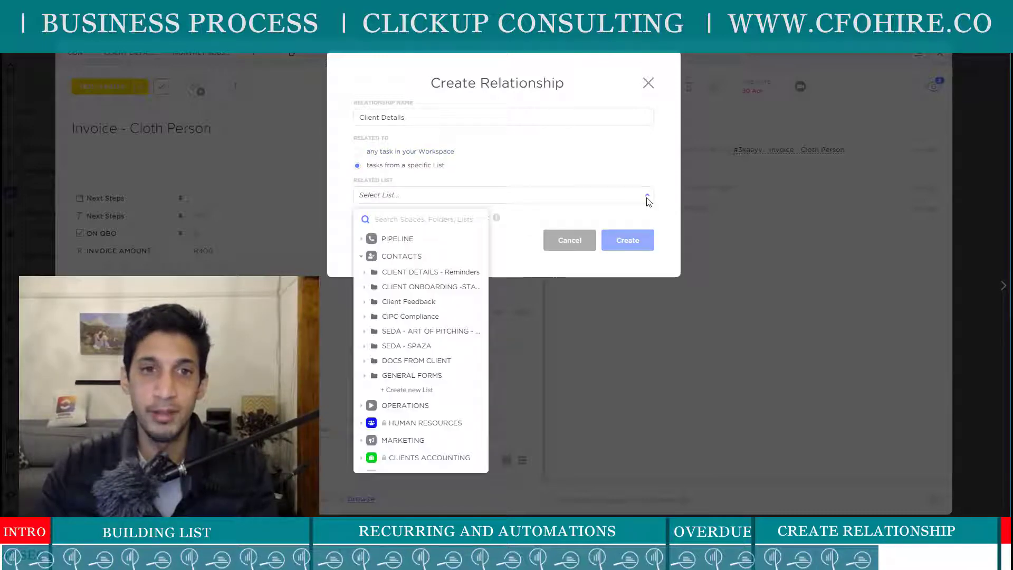
left_click(400, 259)
left_click(363, 257)
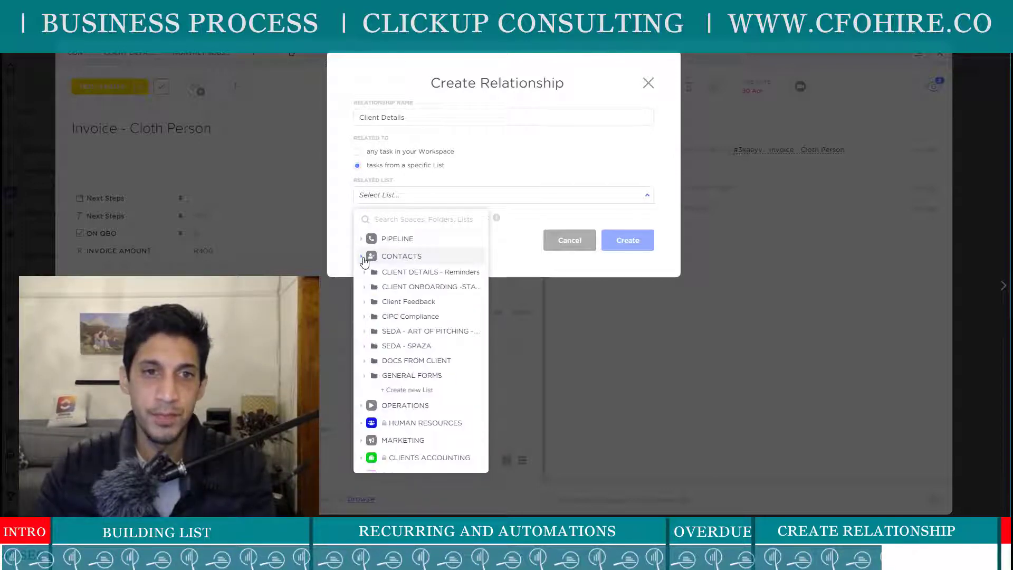
left_click(442, 273)
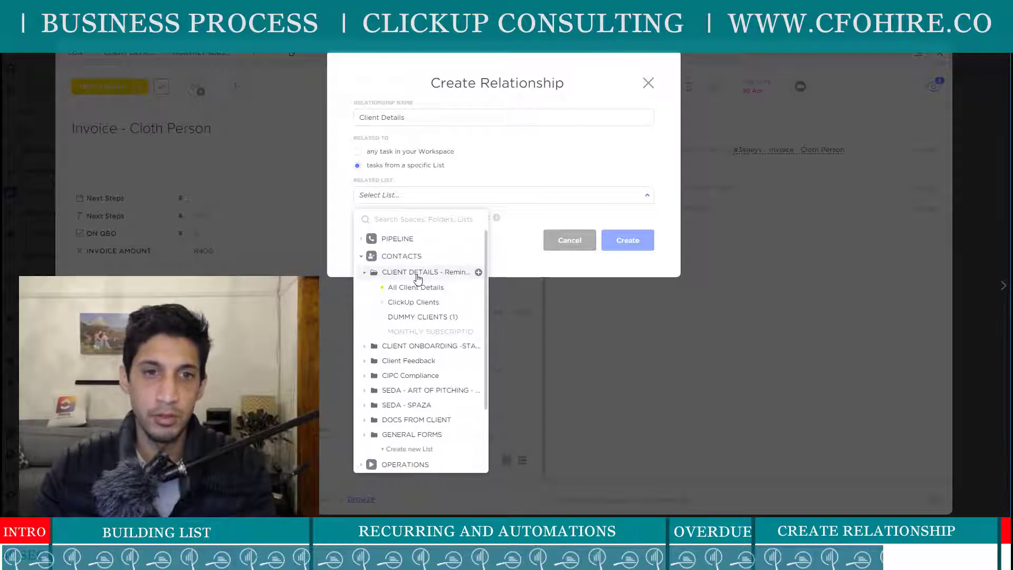
left_click(433, 320)
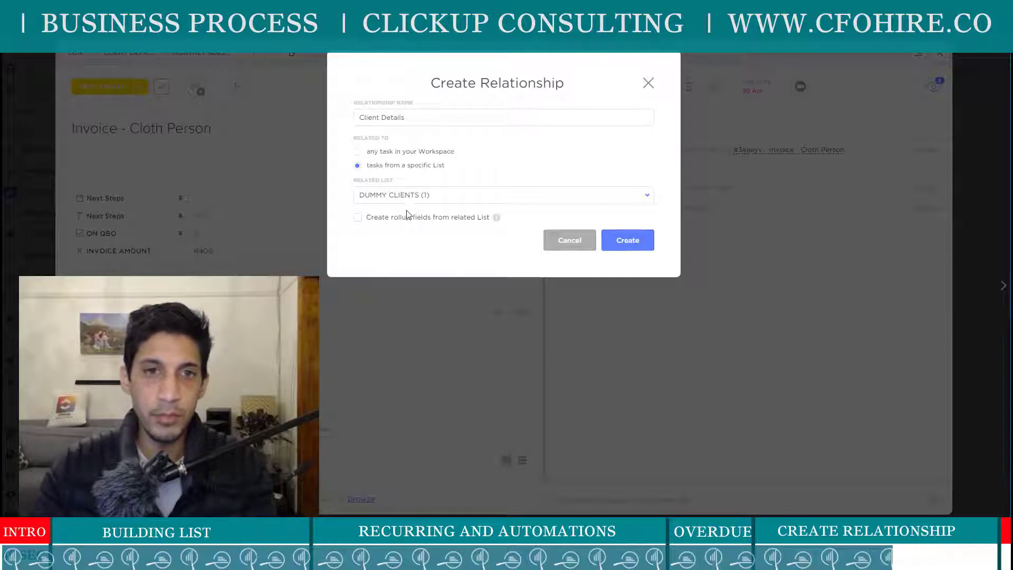
Enable rollup fields from the related list for the Client Details relationship and choose FREQUNCY as the first one.
left_click(359, 218)
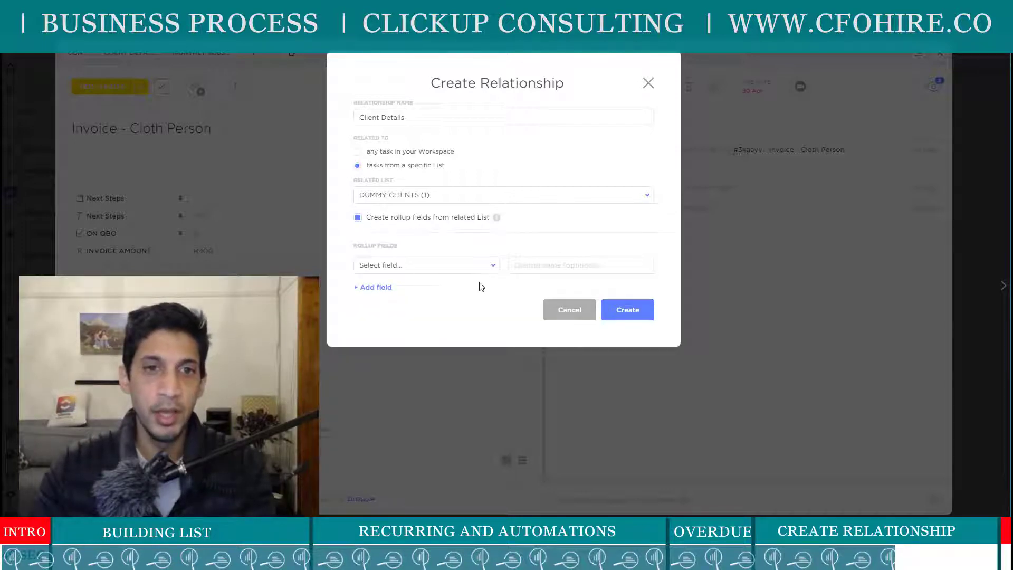
left_click(493, 273)
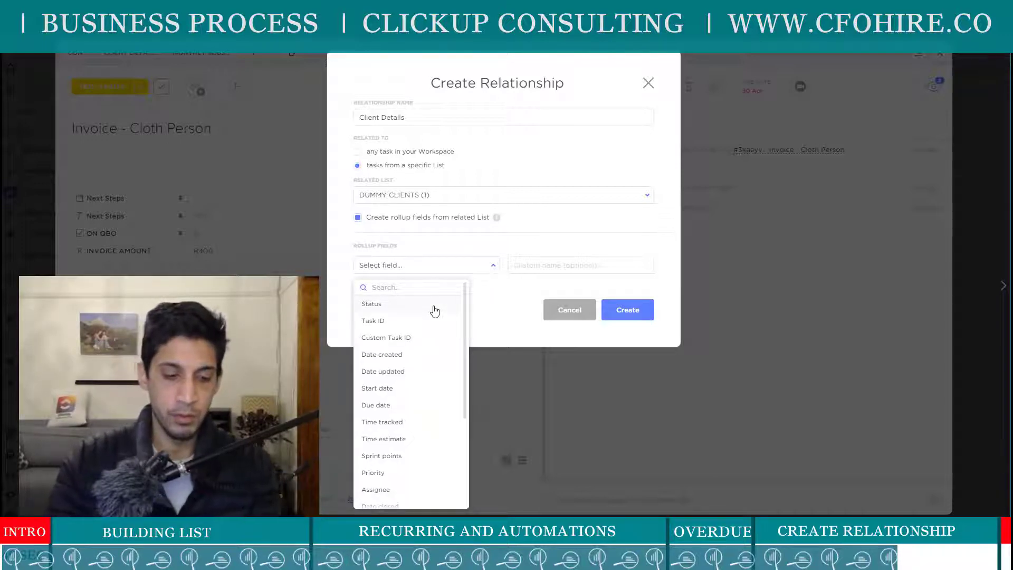
type("fr")
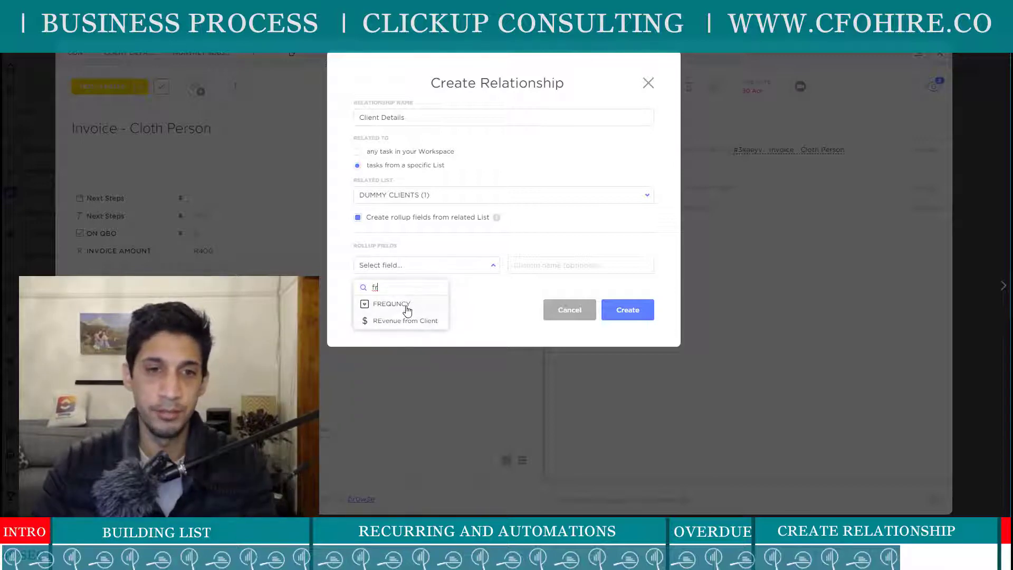
left_click(406, 305)
Add PER M ONTH and QUICKBOOKS PRODUCT as further rollup fields of the Client Details relationship.
left_click(382, 288)
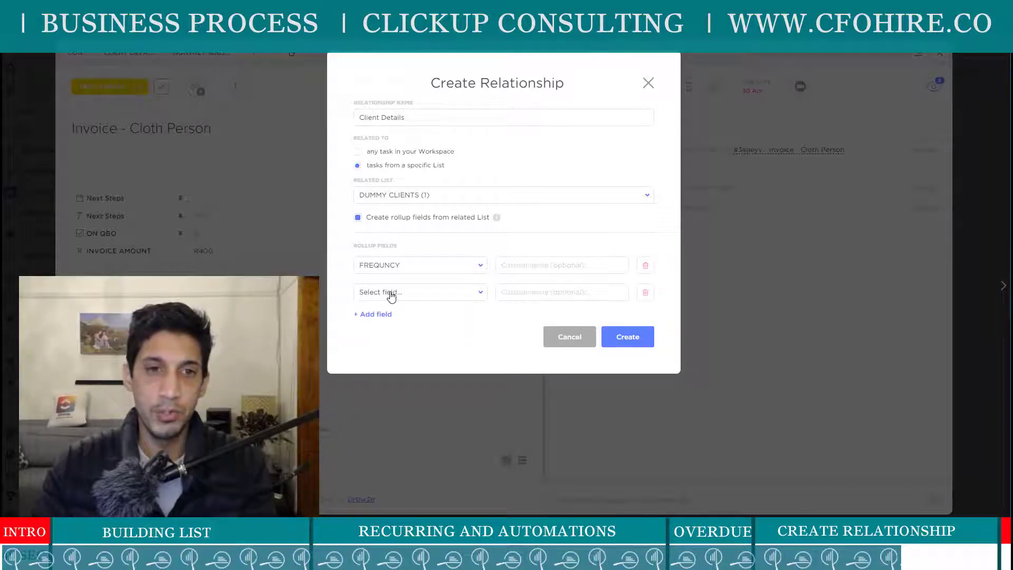
left_click(416, 300)
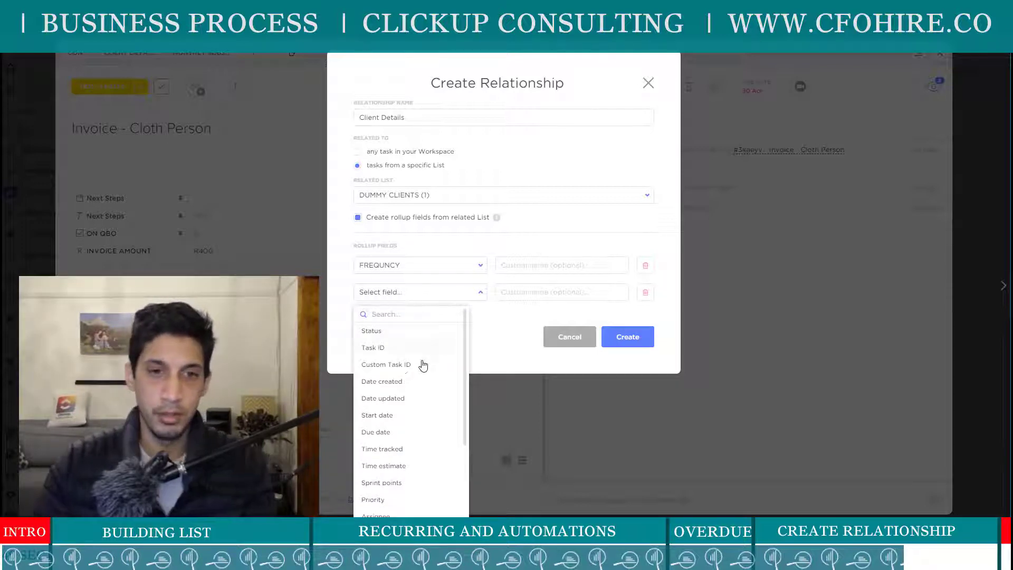
scroll(420, 362, "down", 3)
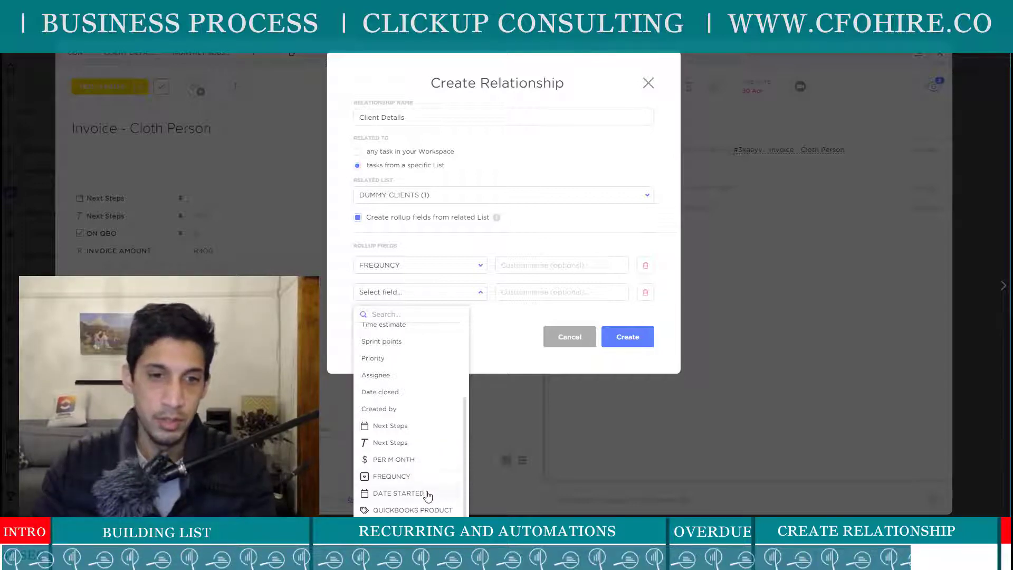
left_click(409, 460)
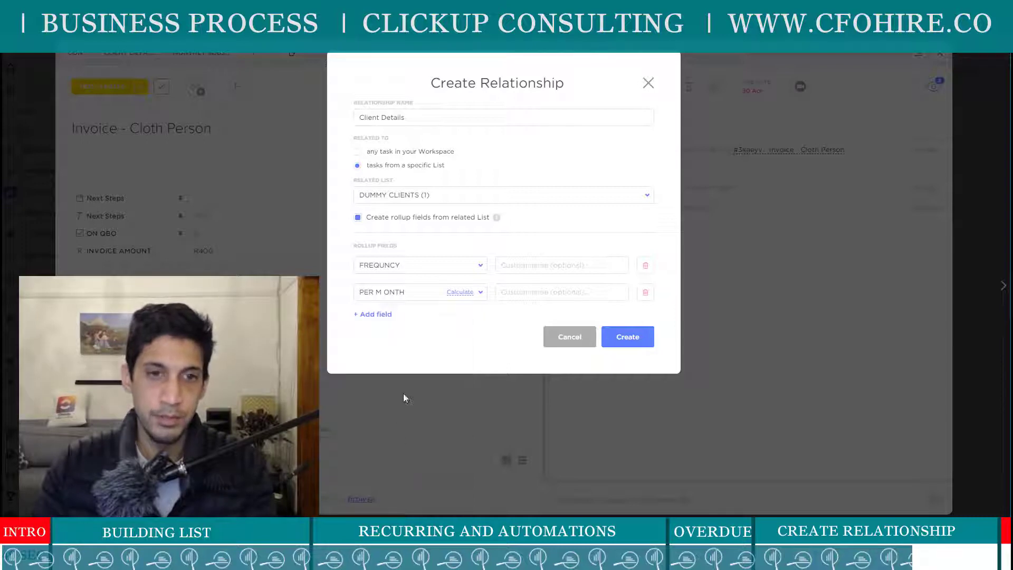
left_click(385, 315)
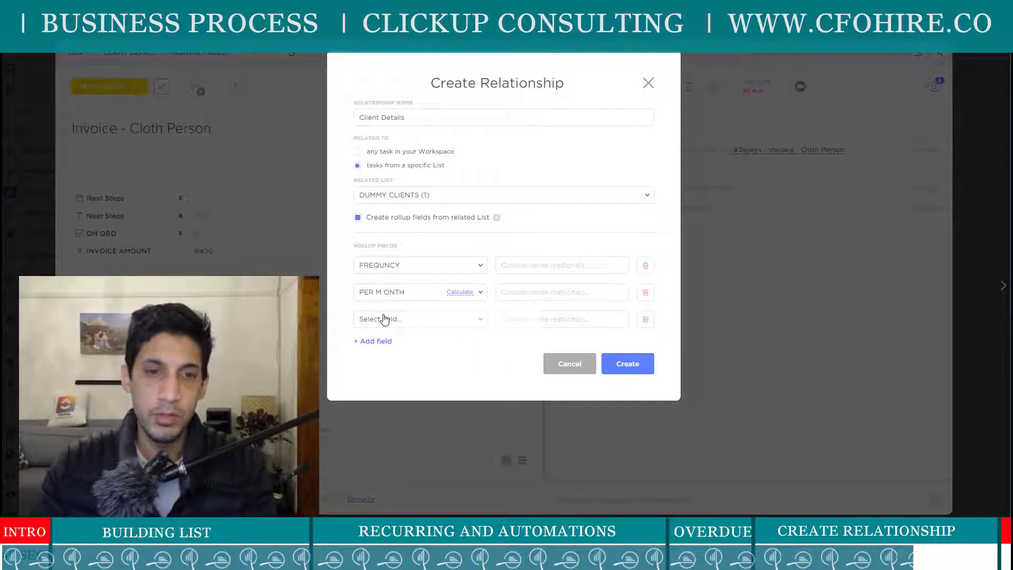
left_click(455, 325)
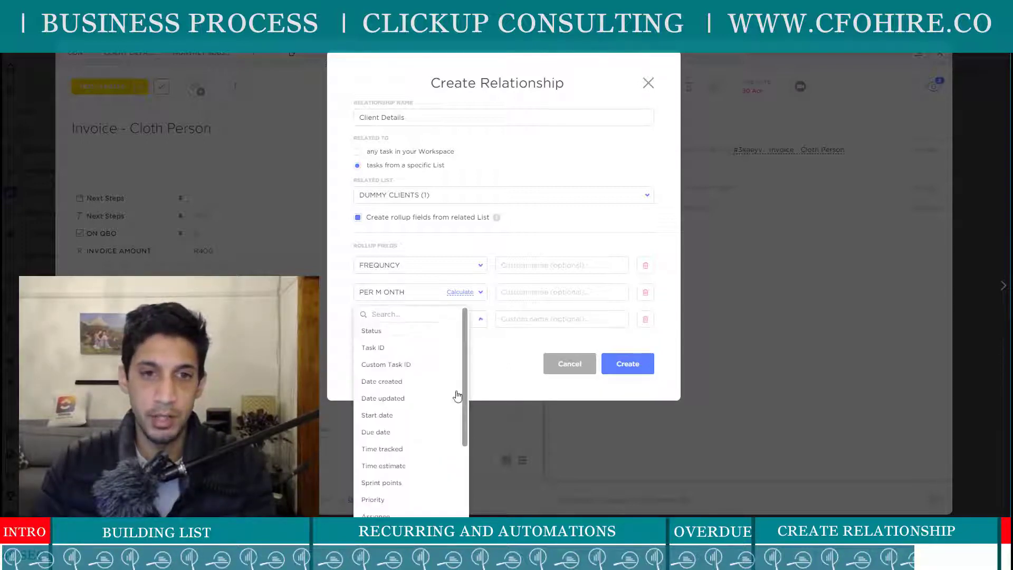
scroll(421, 418, "down", 5)
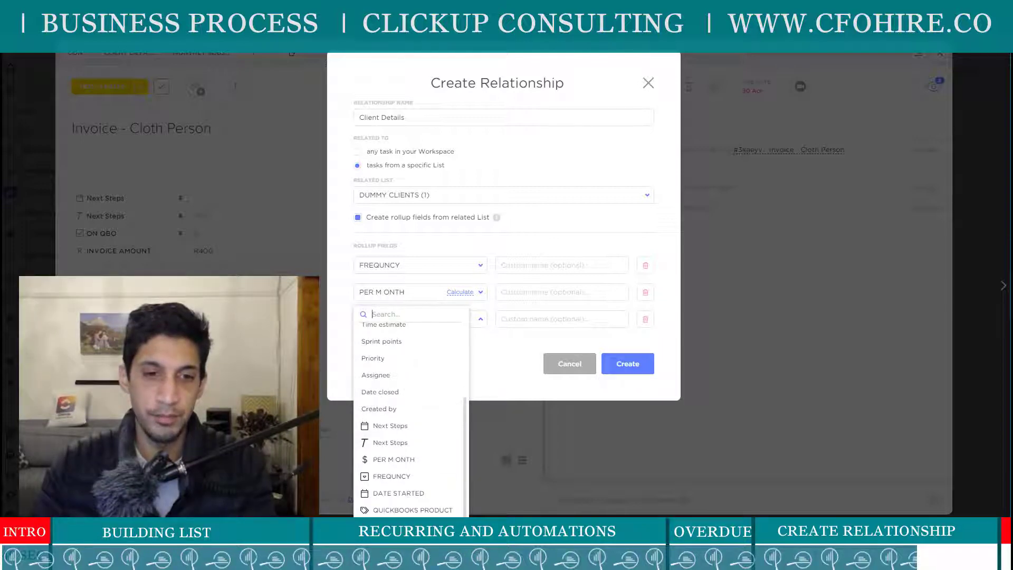
left_click(422, 509)
Name the rollup fields Billing Frequency, Monthly Fee and Software in that order, and create the Client Details relationship.
left_click(539, 268)
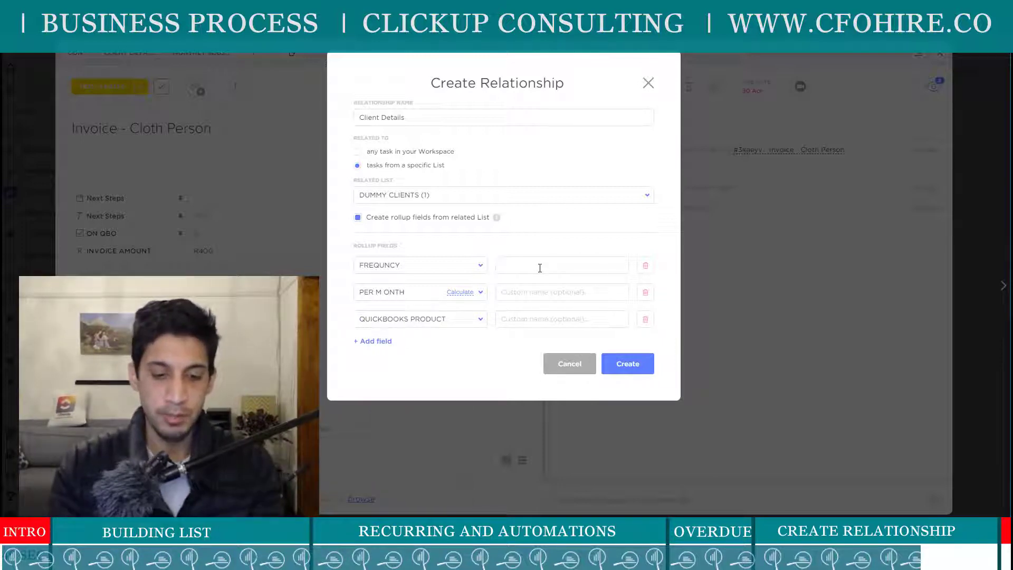
type("Billing Freque")
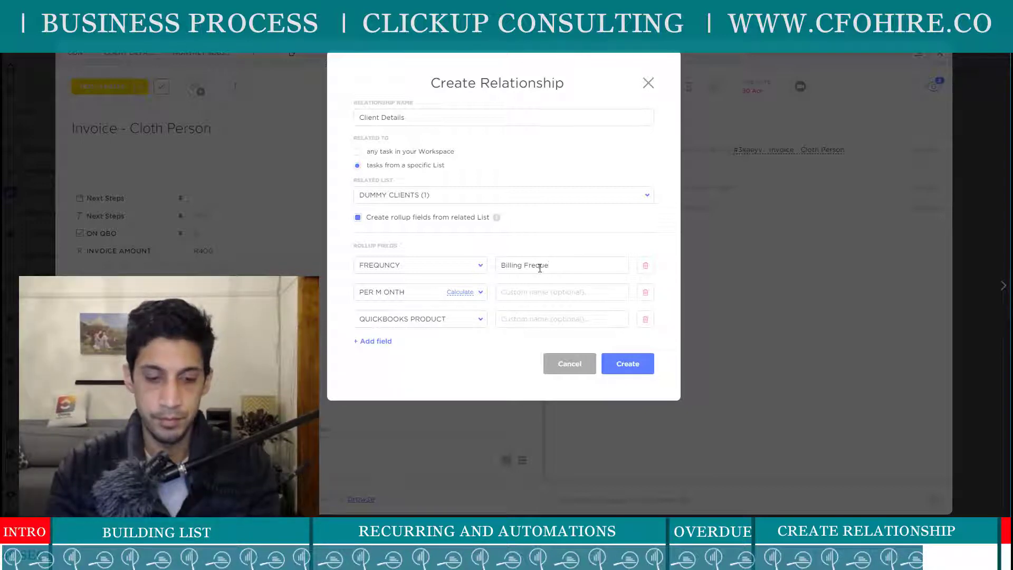
type("ncy")
left_click(538, 297)
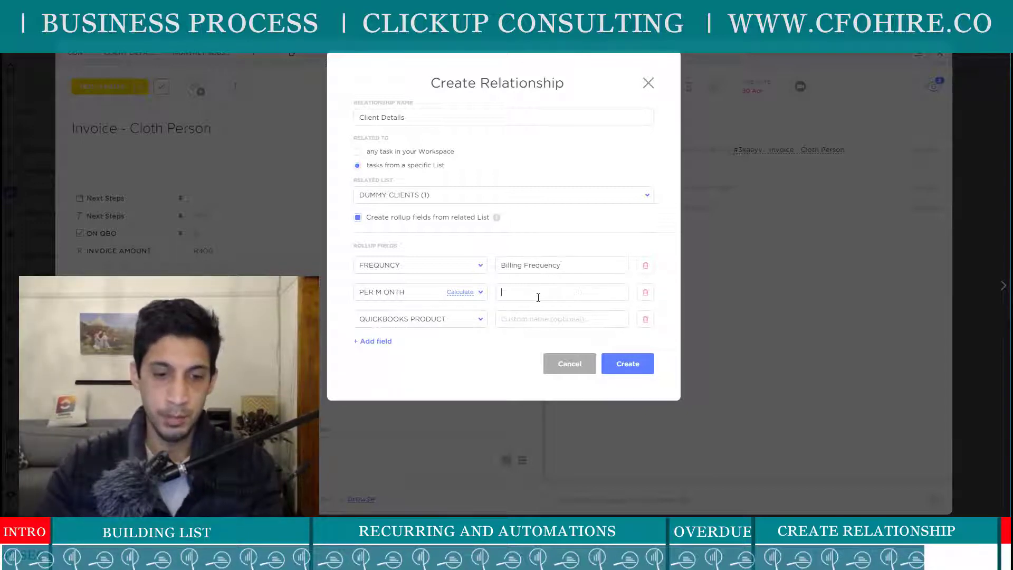
type("Su")
type("Mon")
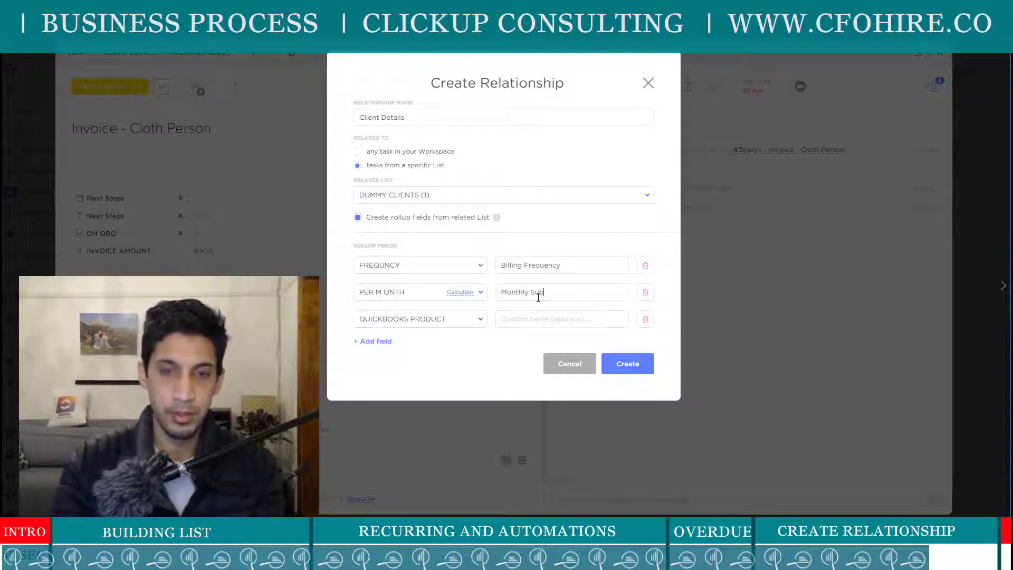
type("Fee")
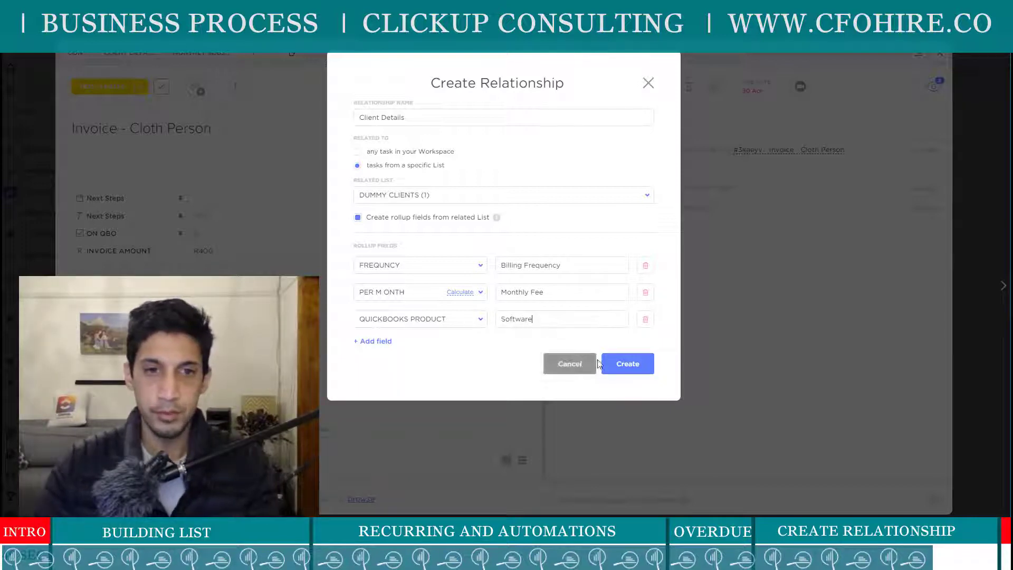
left_click(627, 366)
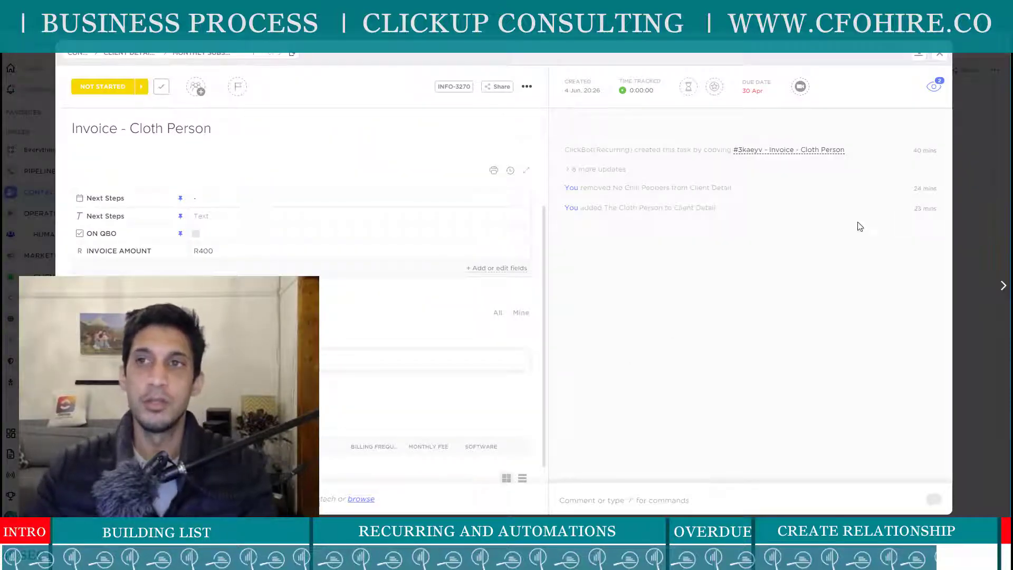
Close the invoice task and show the hidden Client Details field as a column in the MONTHLY SUBSCRIPTION - QBO list.
left_click(943, 59)
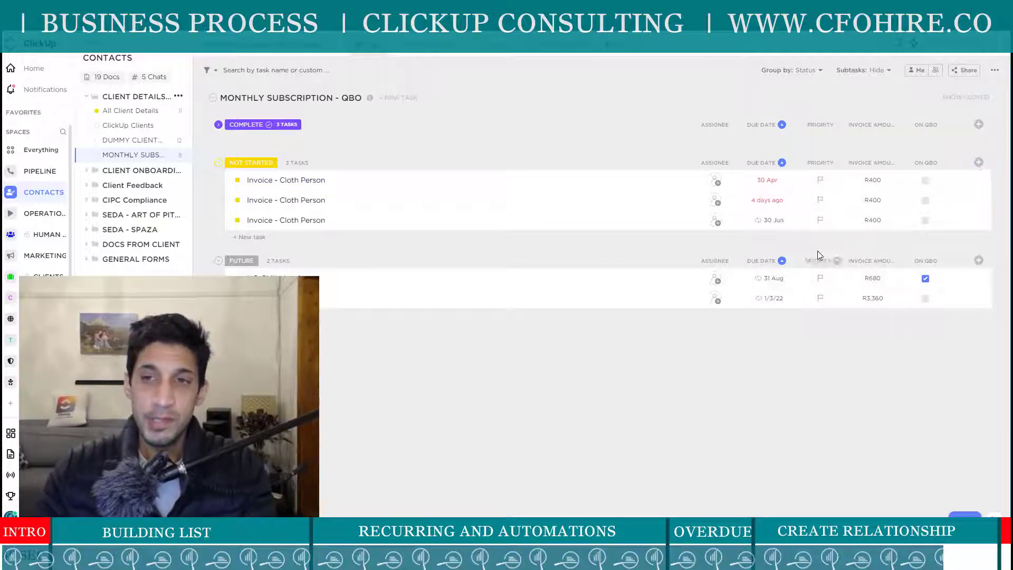
left_click(979, 162)
scroll(860, 300, "down", 5)
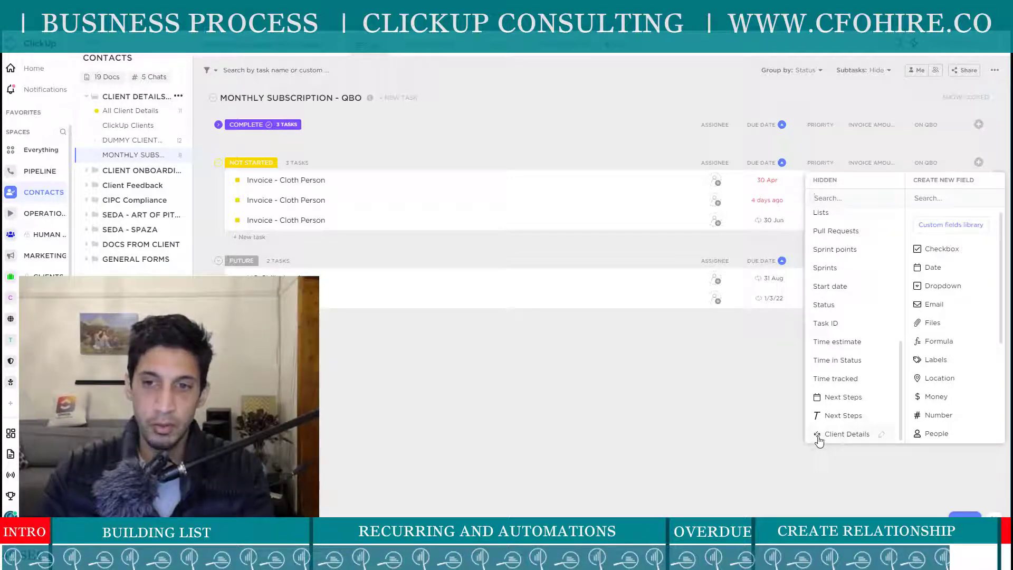
left_click(841, 435)
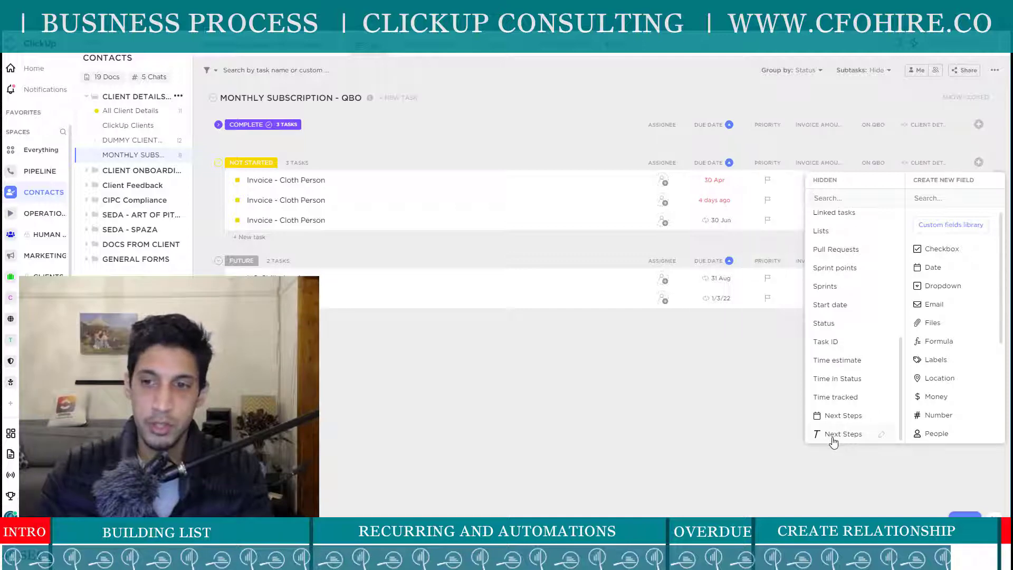
left_click(673, 443)
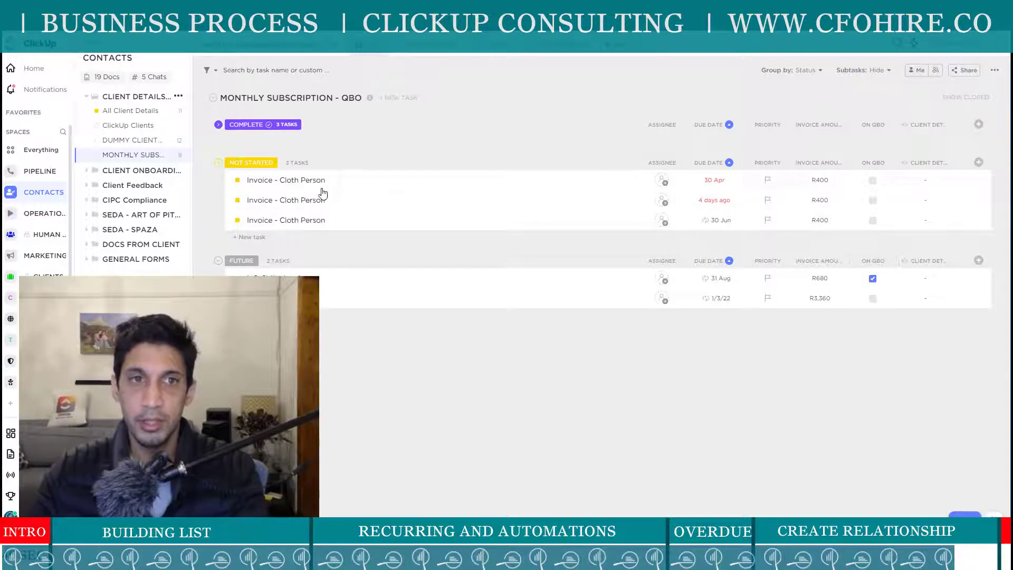
Link The Cloth Person to the Invoice - Cloth Person task due 30 Apr through its Client Details field.
left_click(926, 187)
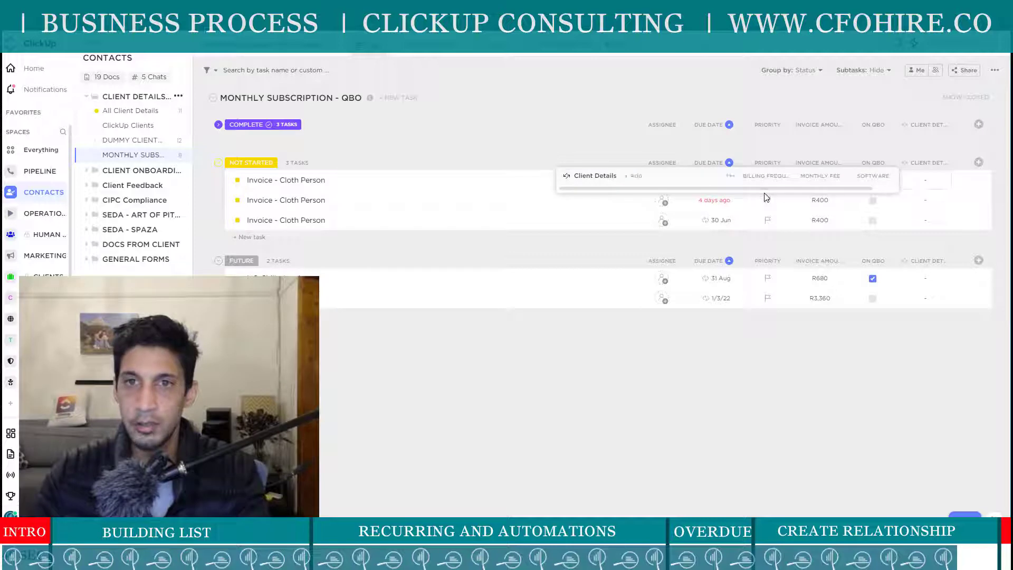
left_click(636, 177)
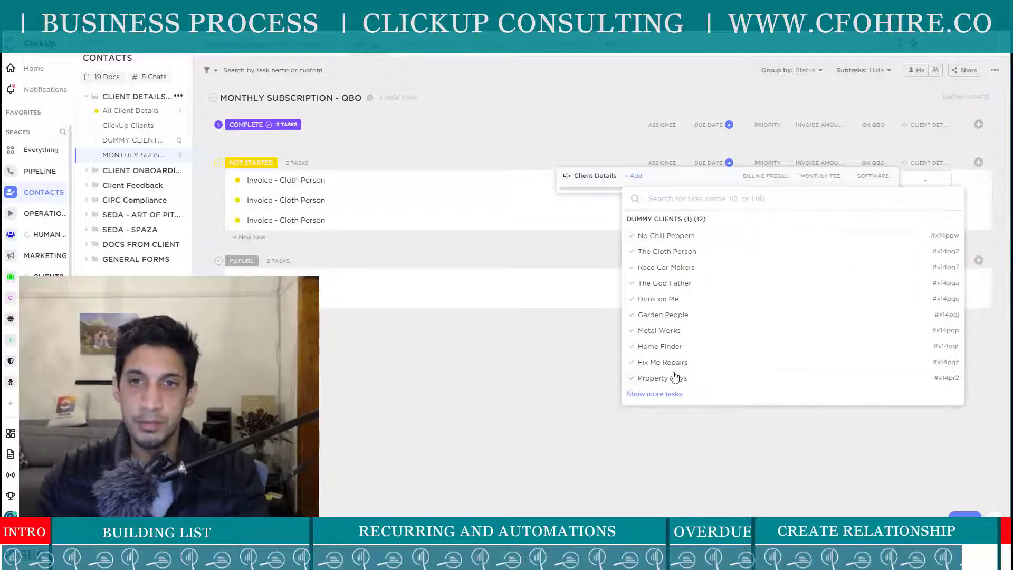
left_click(701, 253)
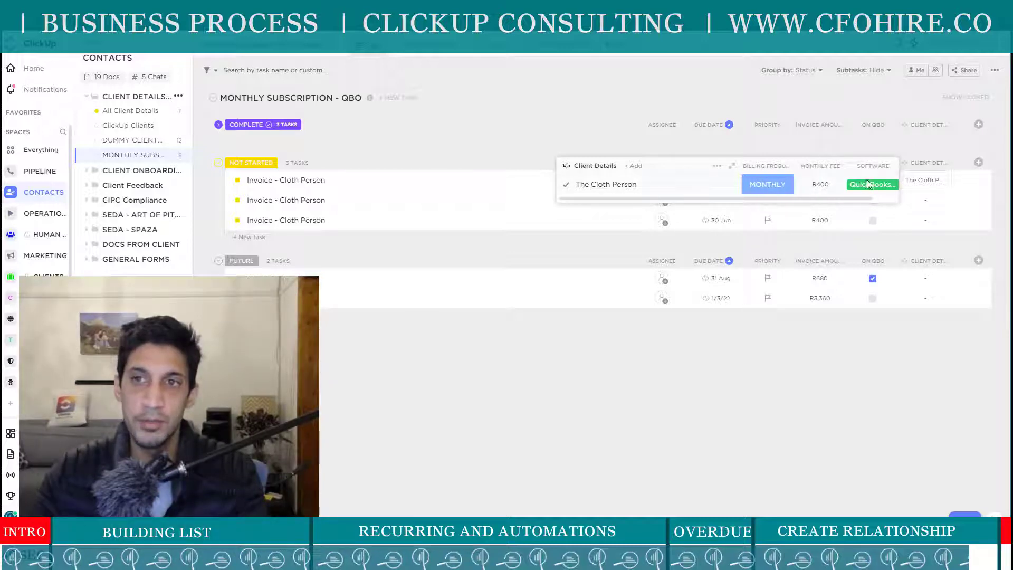
left_click(825, 417)
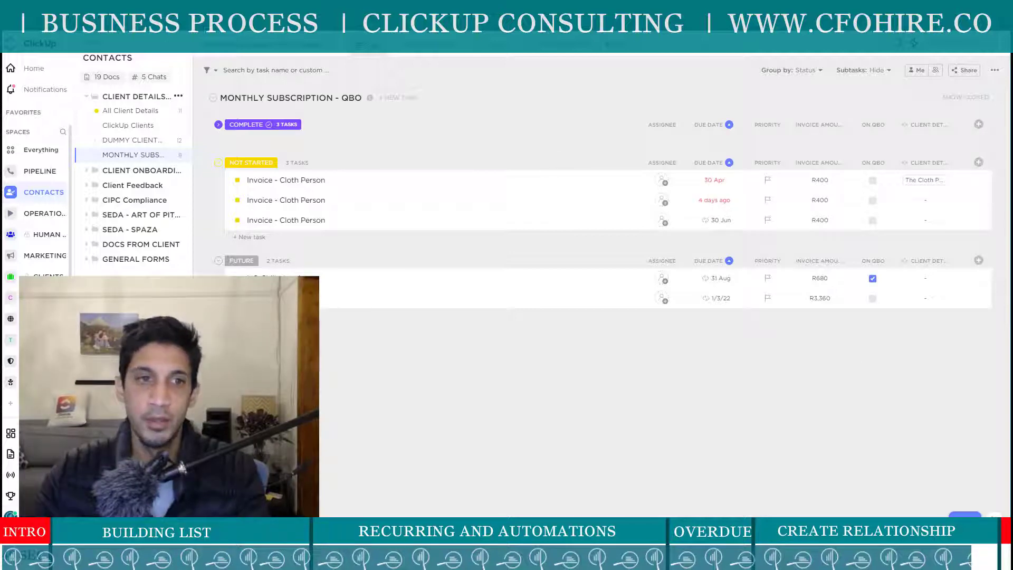
Link Race Car Makers in the Client Details field of the FUTURE task due 1/3/22.
left_click(928, 303)
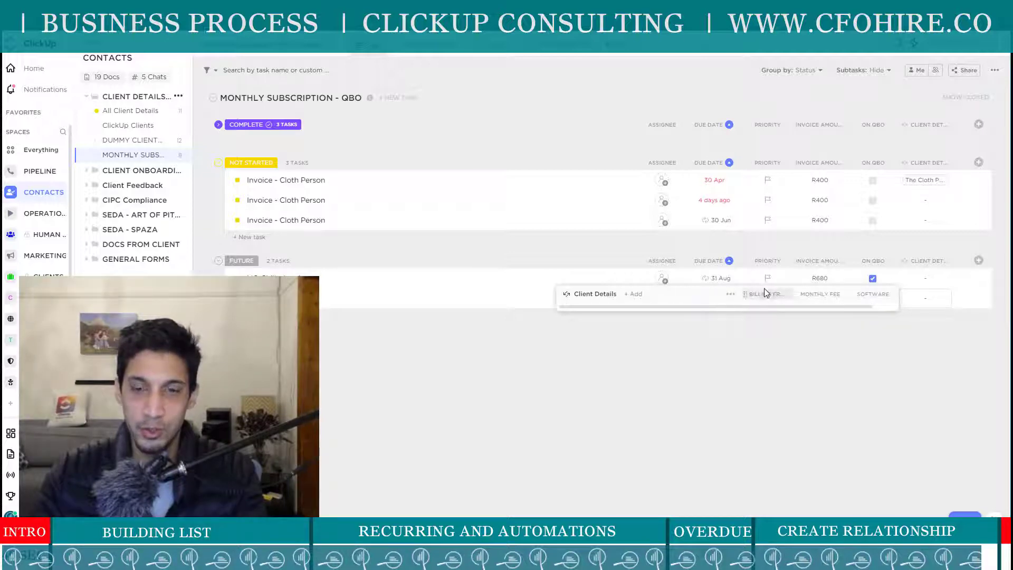
left_click(637, 296)
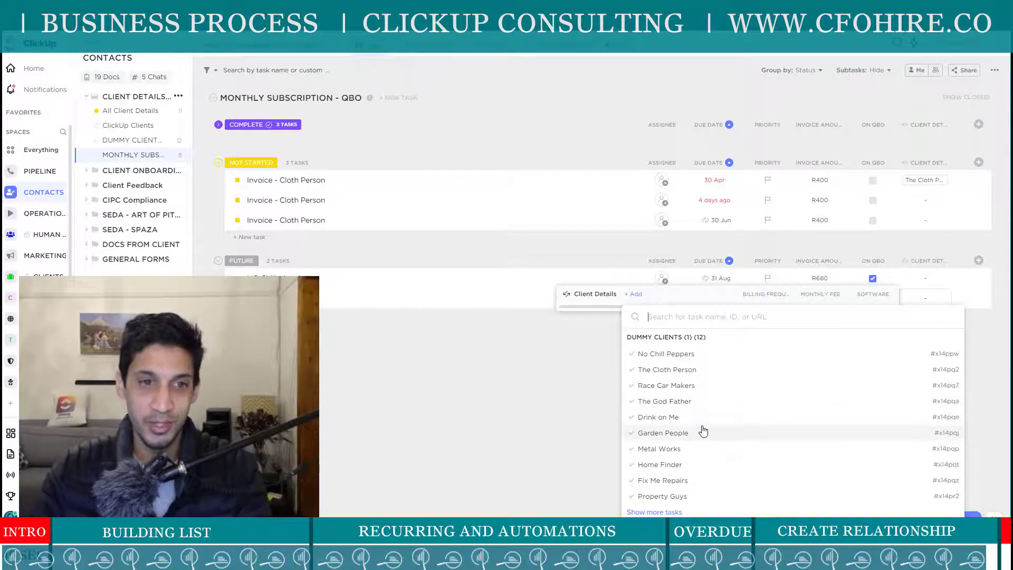
left_click(715, 386)
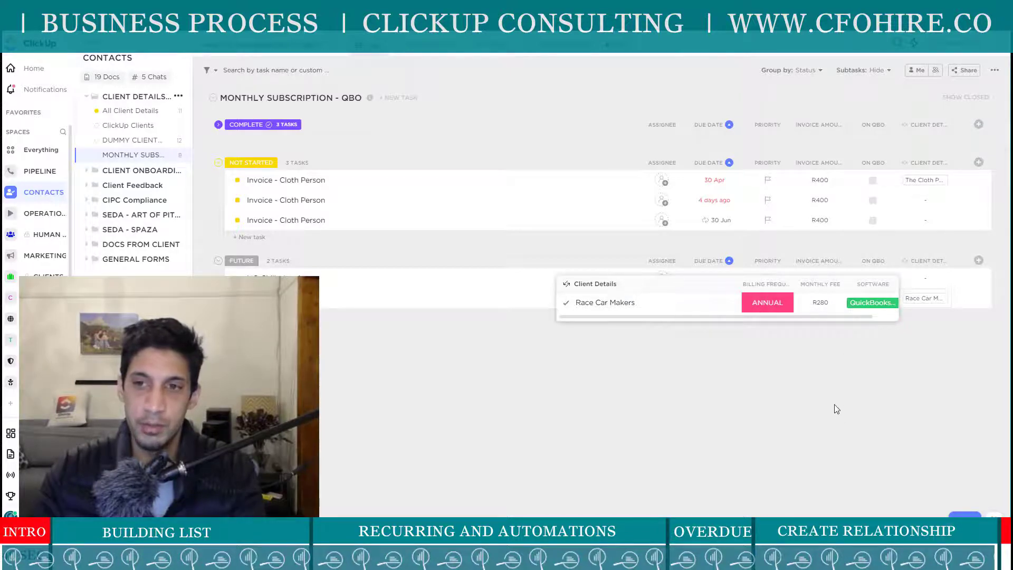
left_click(768, 430)
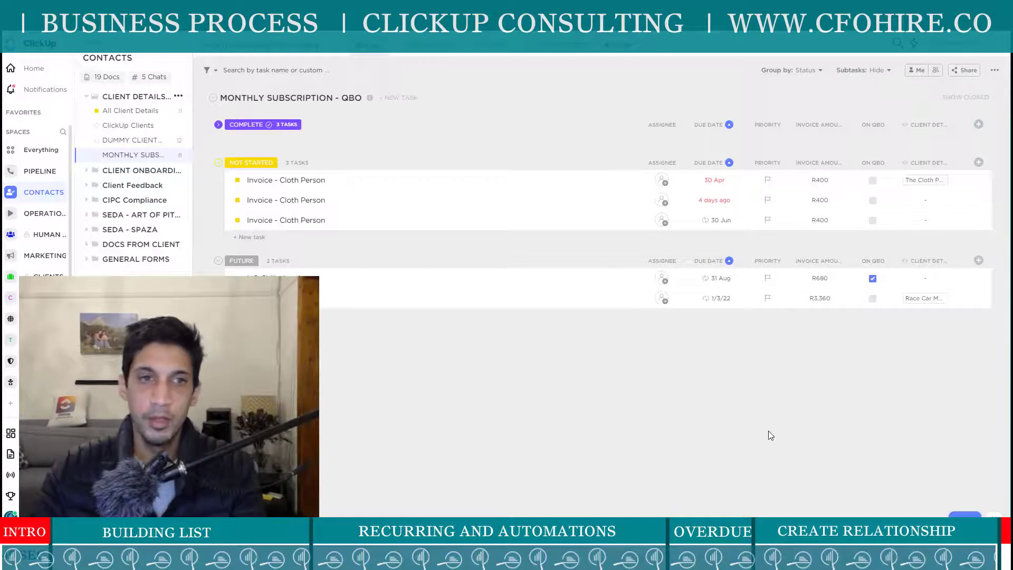